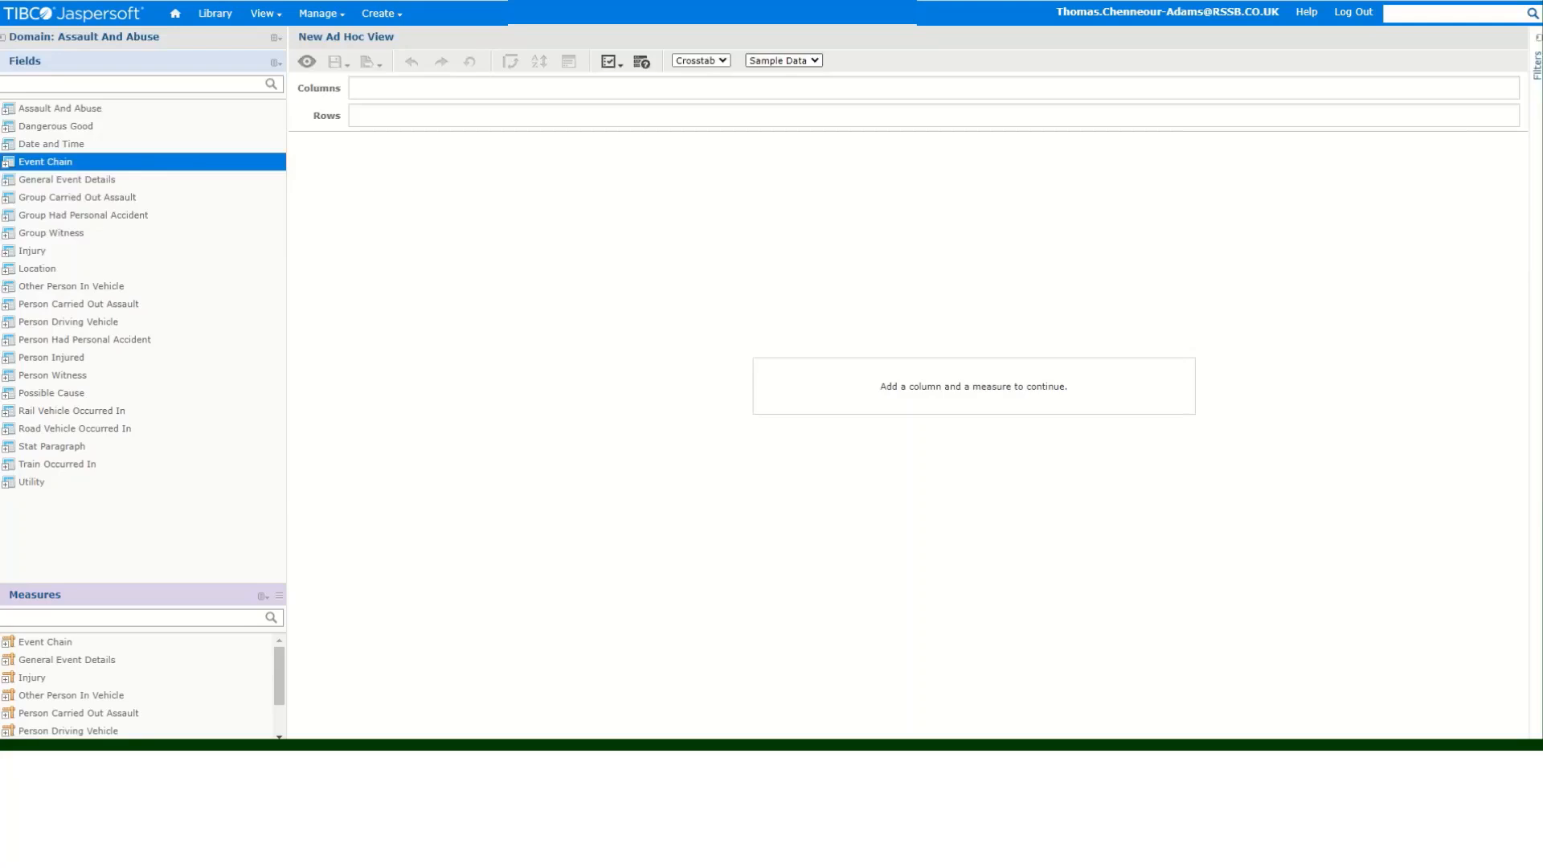
- Set the data mode to No Data and switch the view type to Table
key(alt+Down)
key(Down)
key(Down)
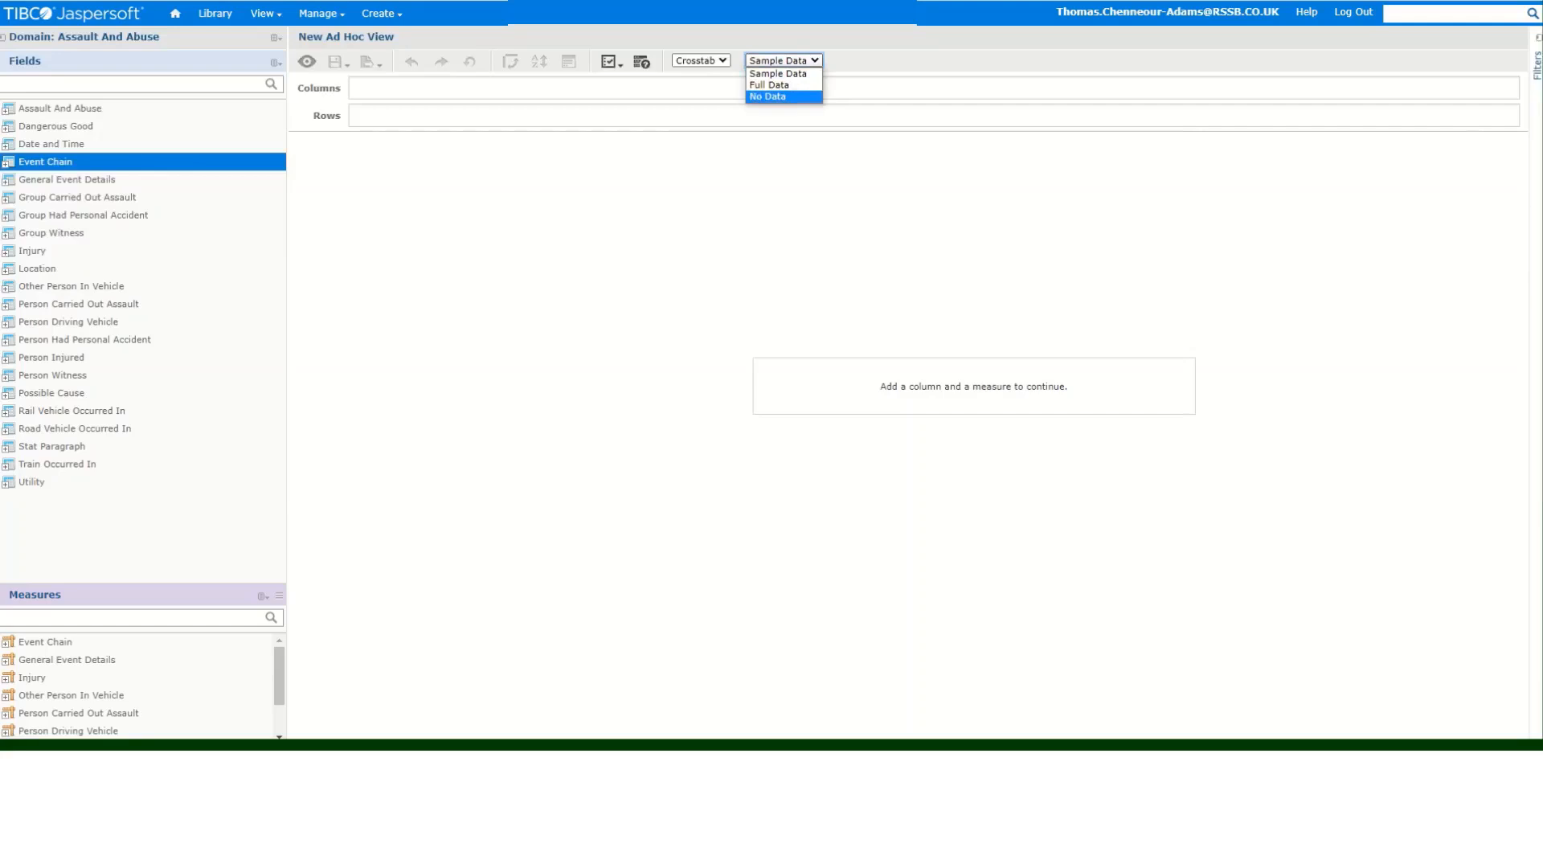
key(Return)
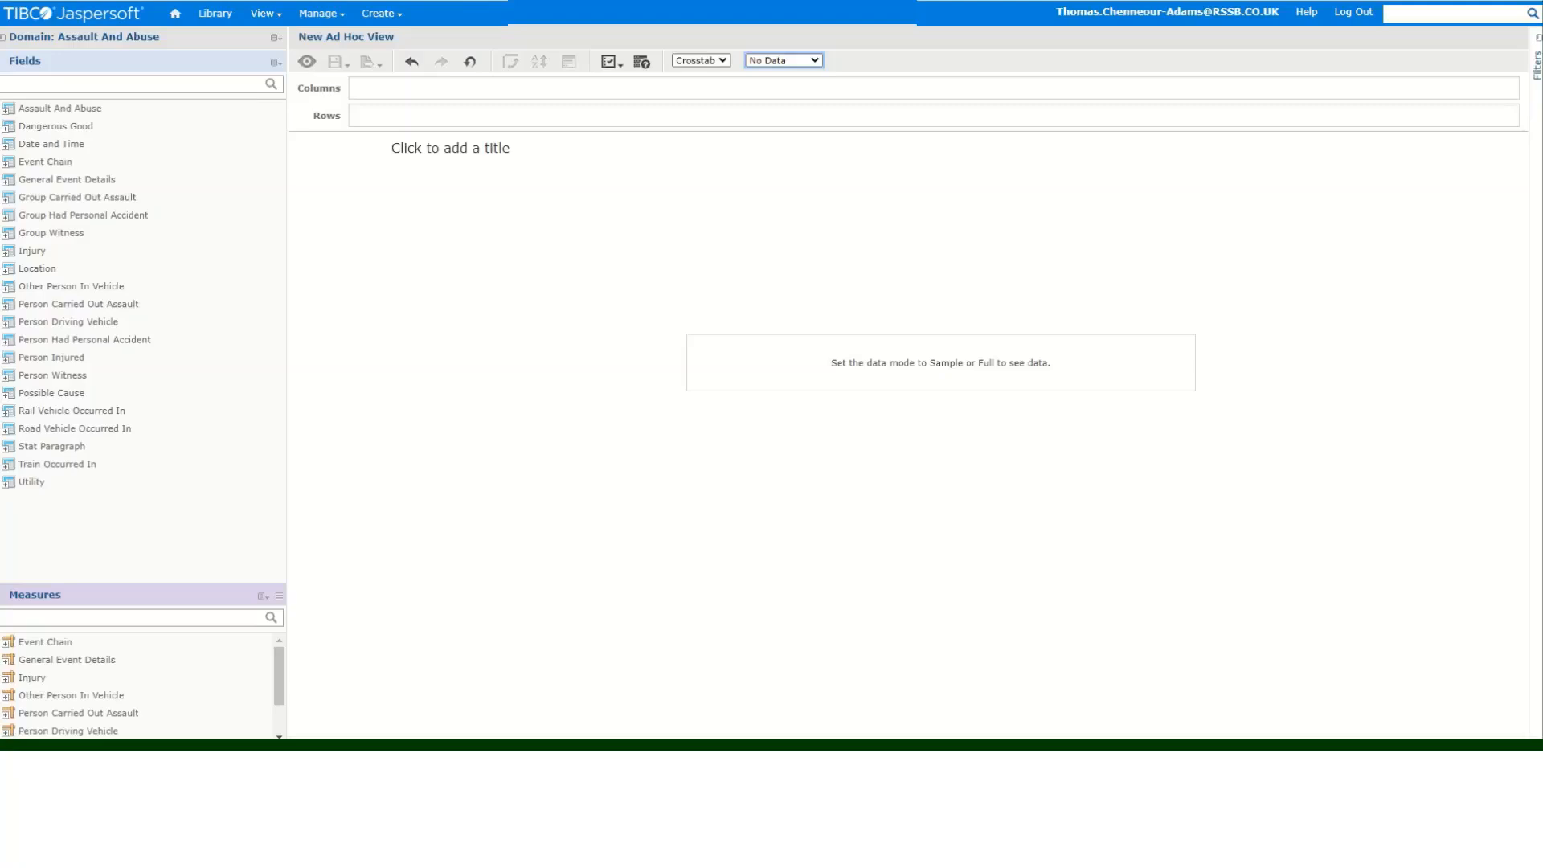
click(701, 60)
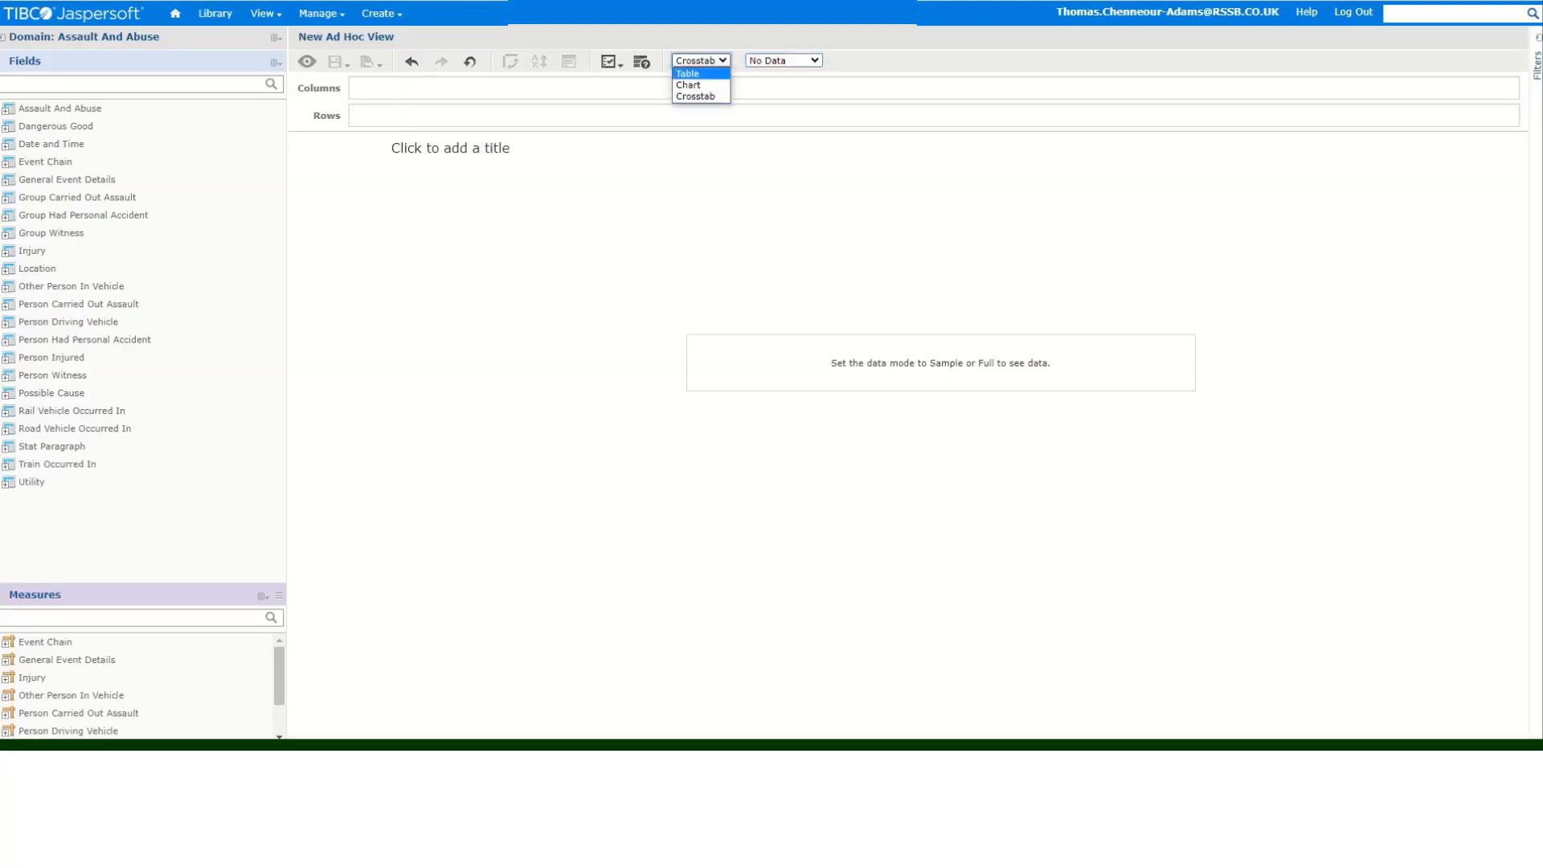
key(Return)
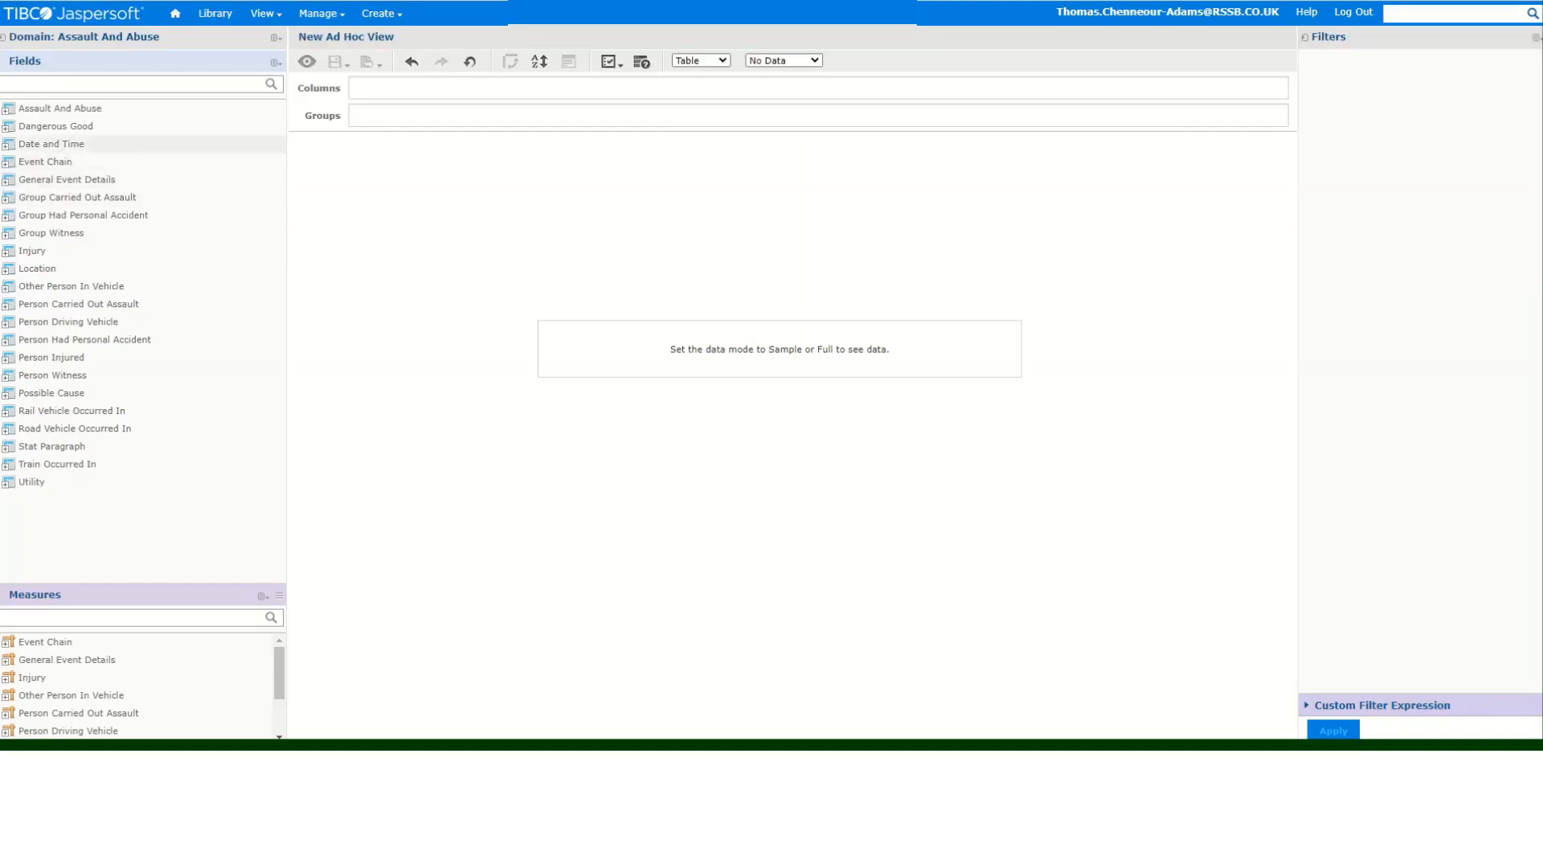
- Create a filter on Date and Time's last 13 full period ind equal to Yes and apply it
double_click(51, 144)
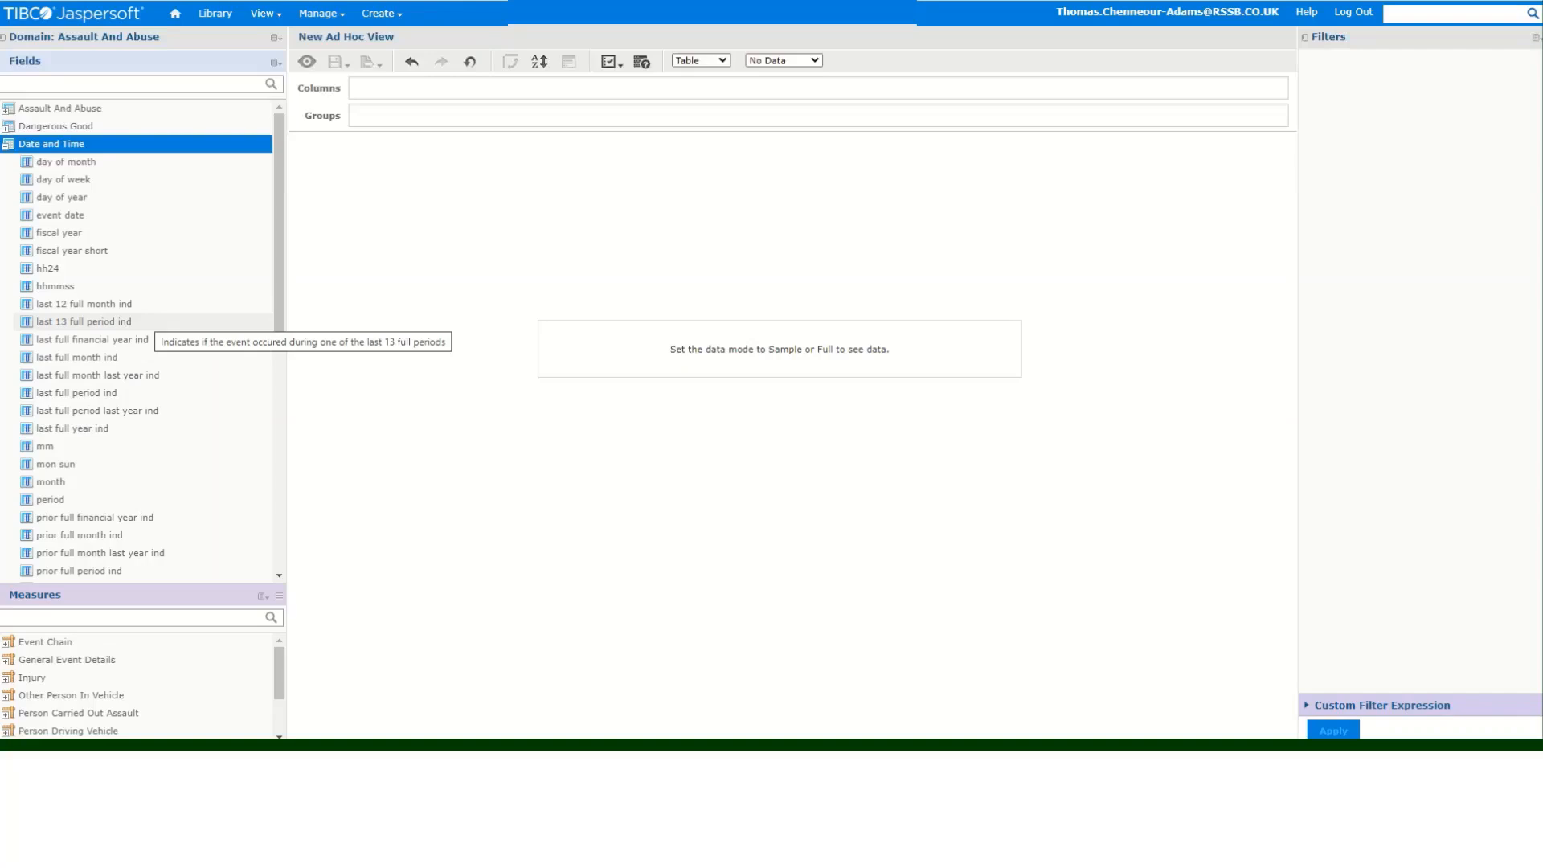
drag(83, 322, 149, 322)
right_click(149, 321)
click(193, 331)
right_click(172, 322)
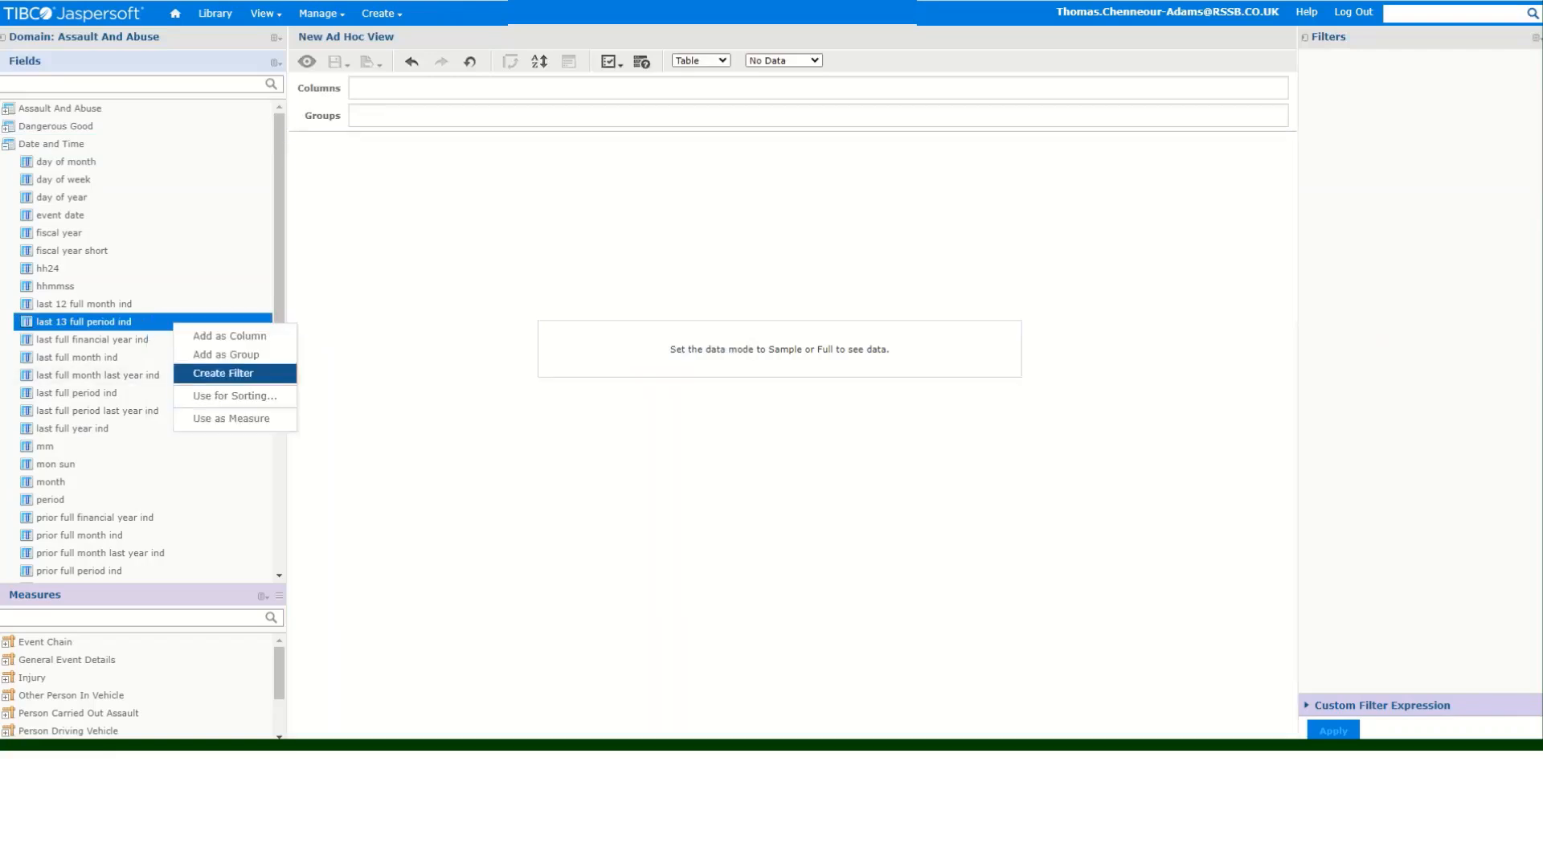
click(224, 373)
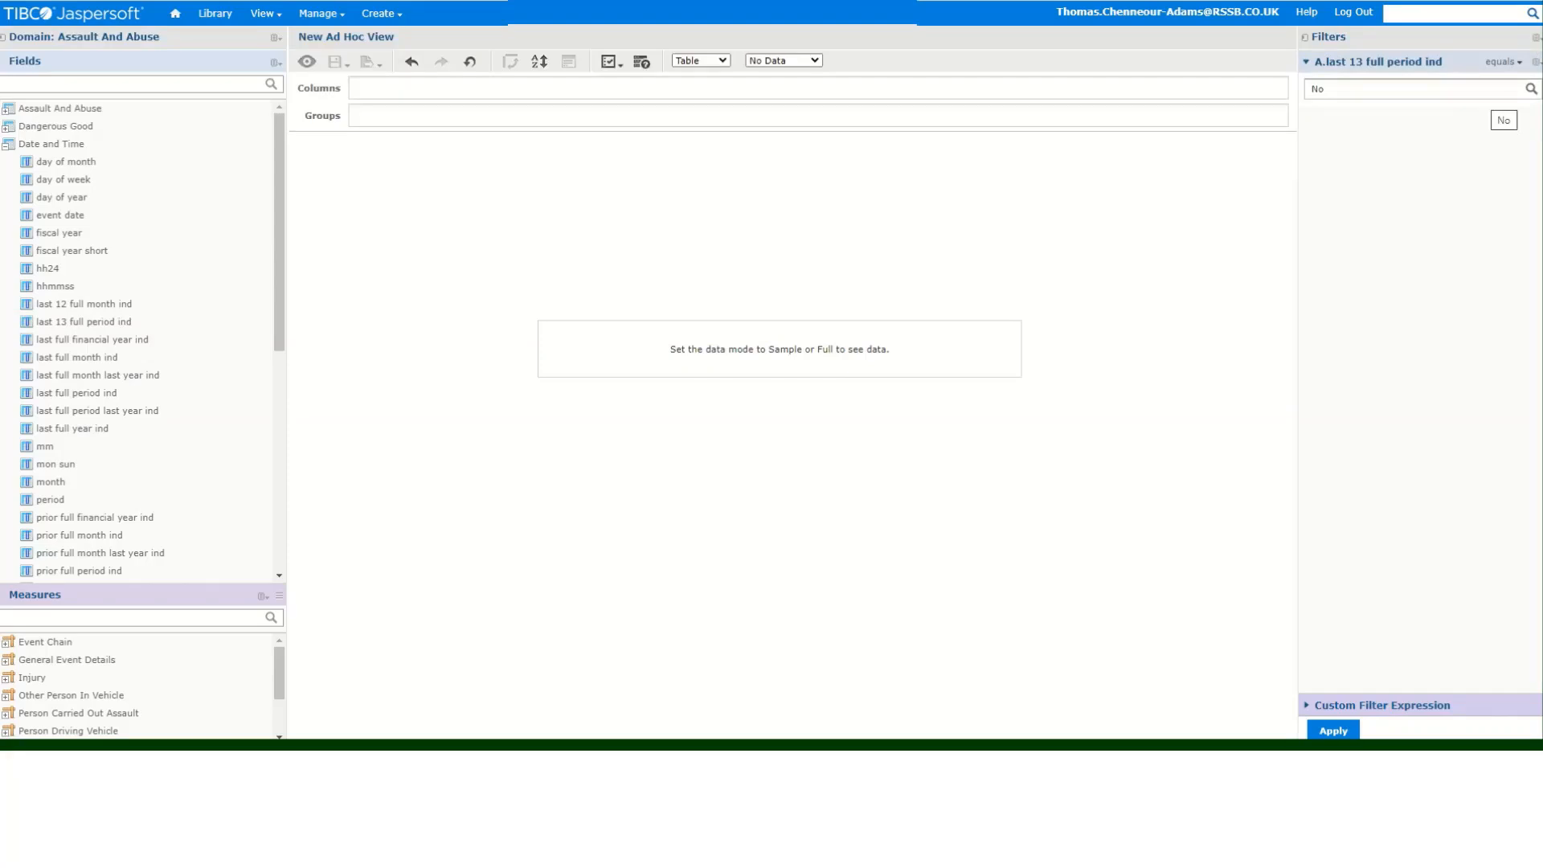
click(1494, 90)
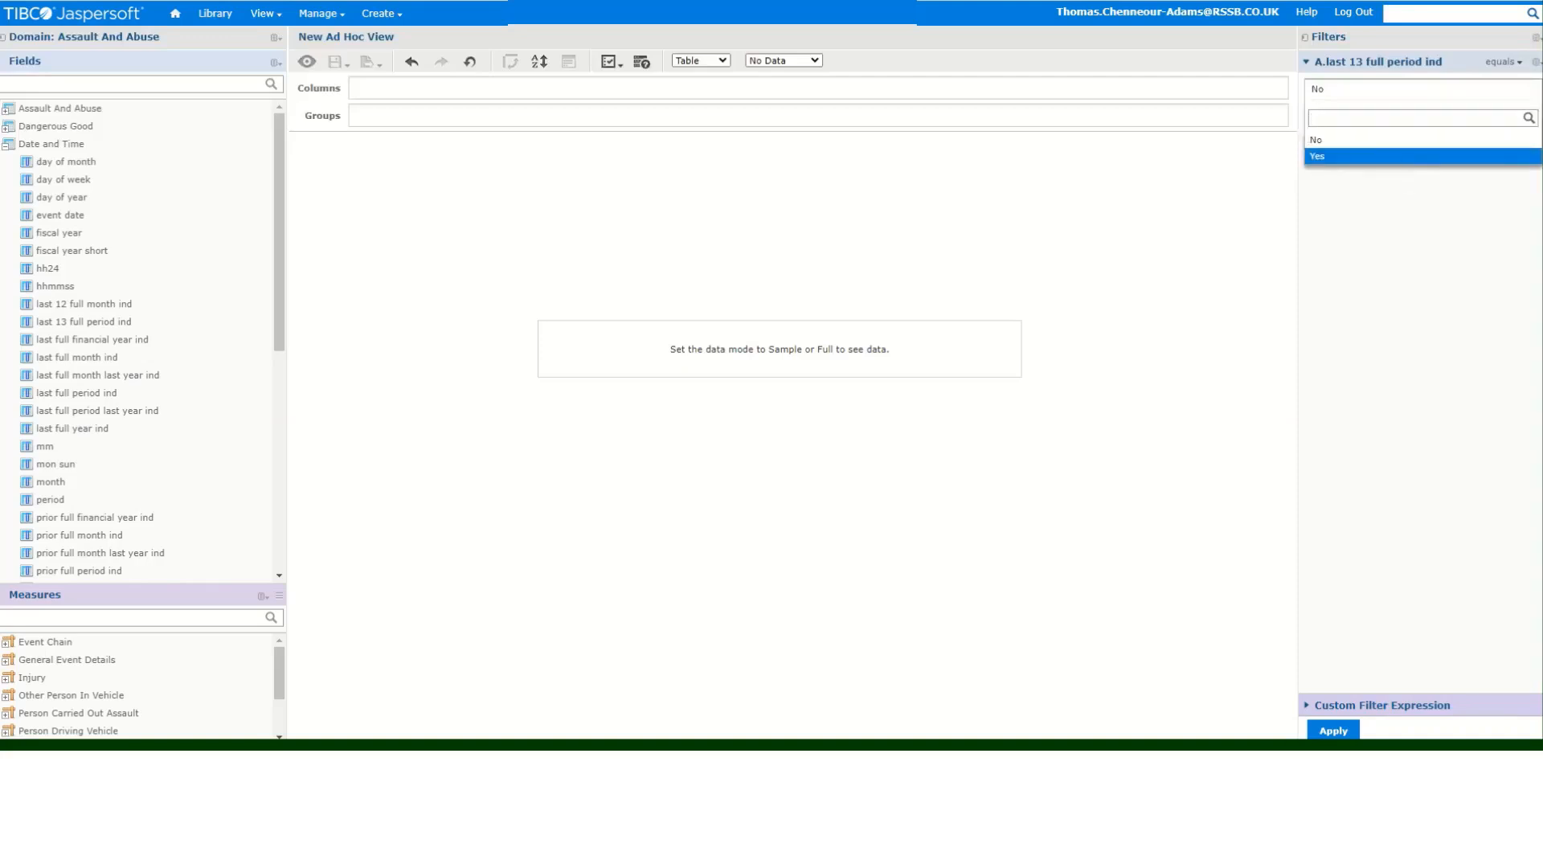
key(Return)
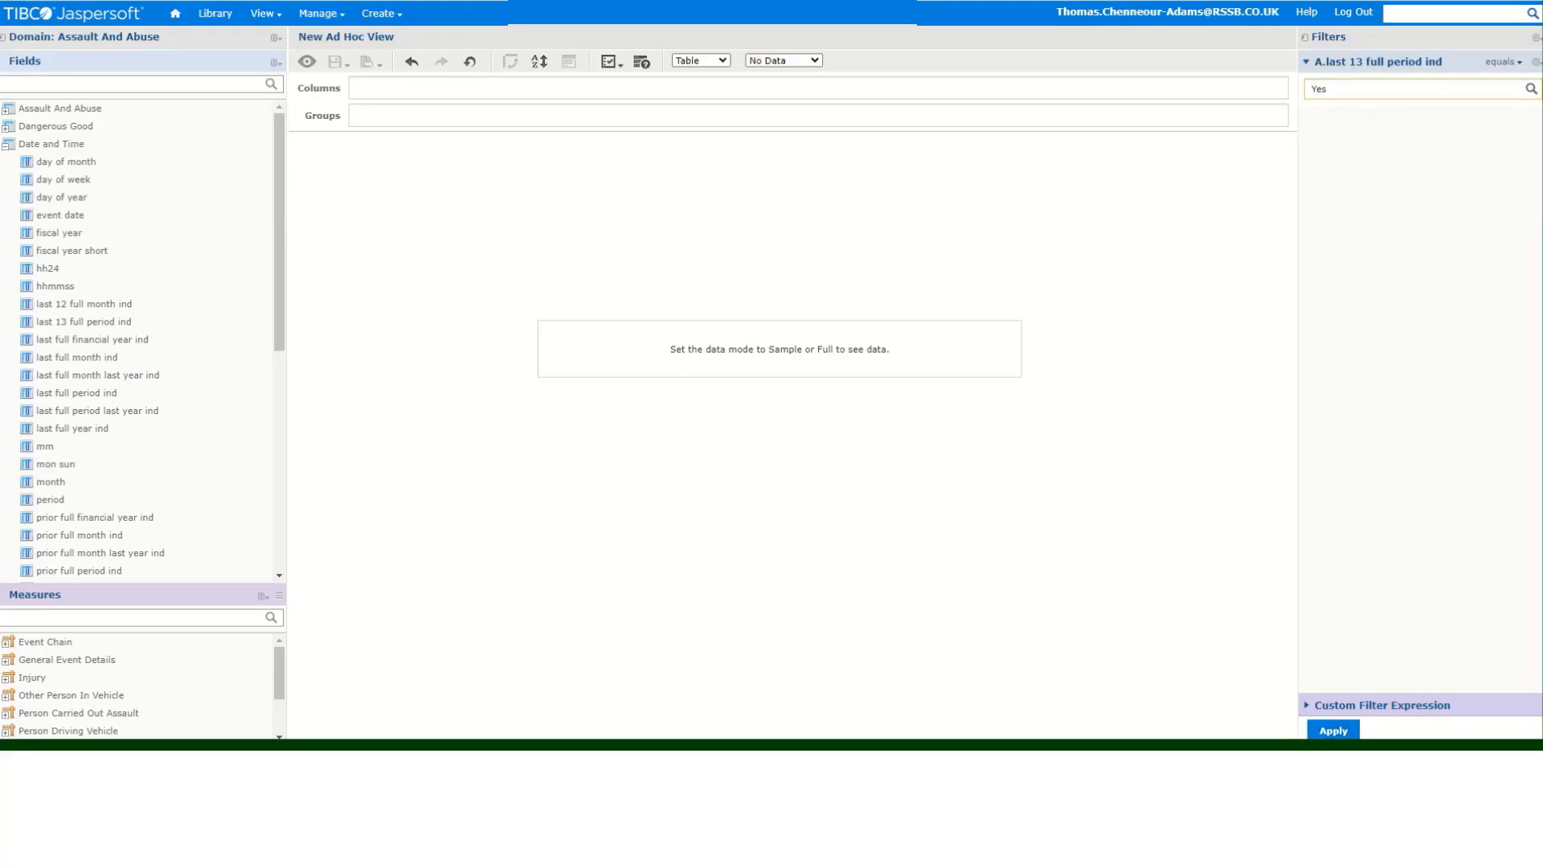
key(Return)
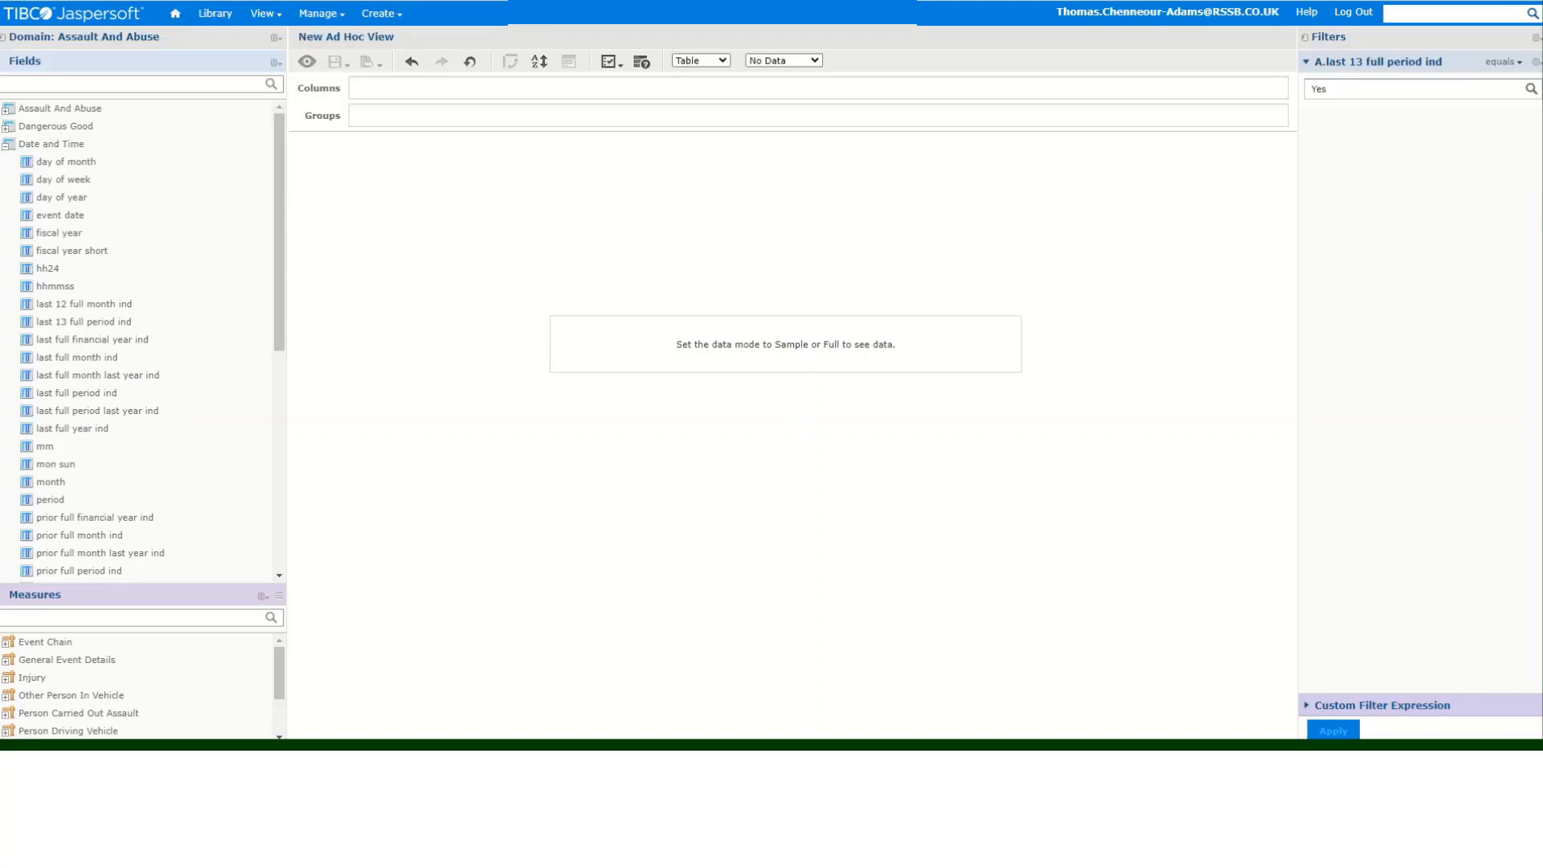
- Add the smis reference field from General Event Details as a table column
click(8, 144)
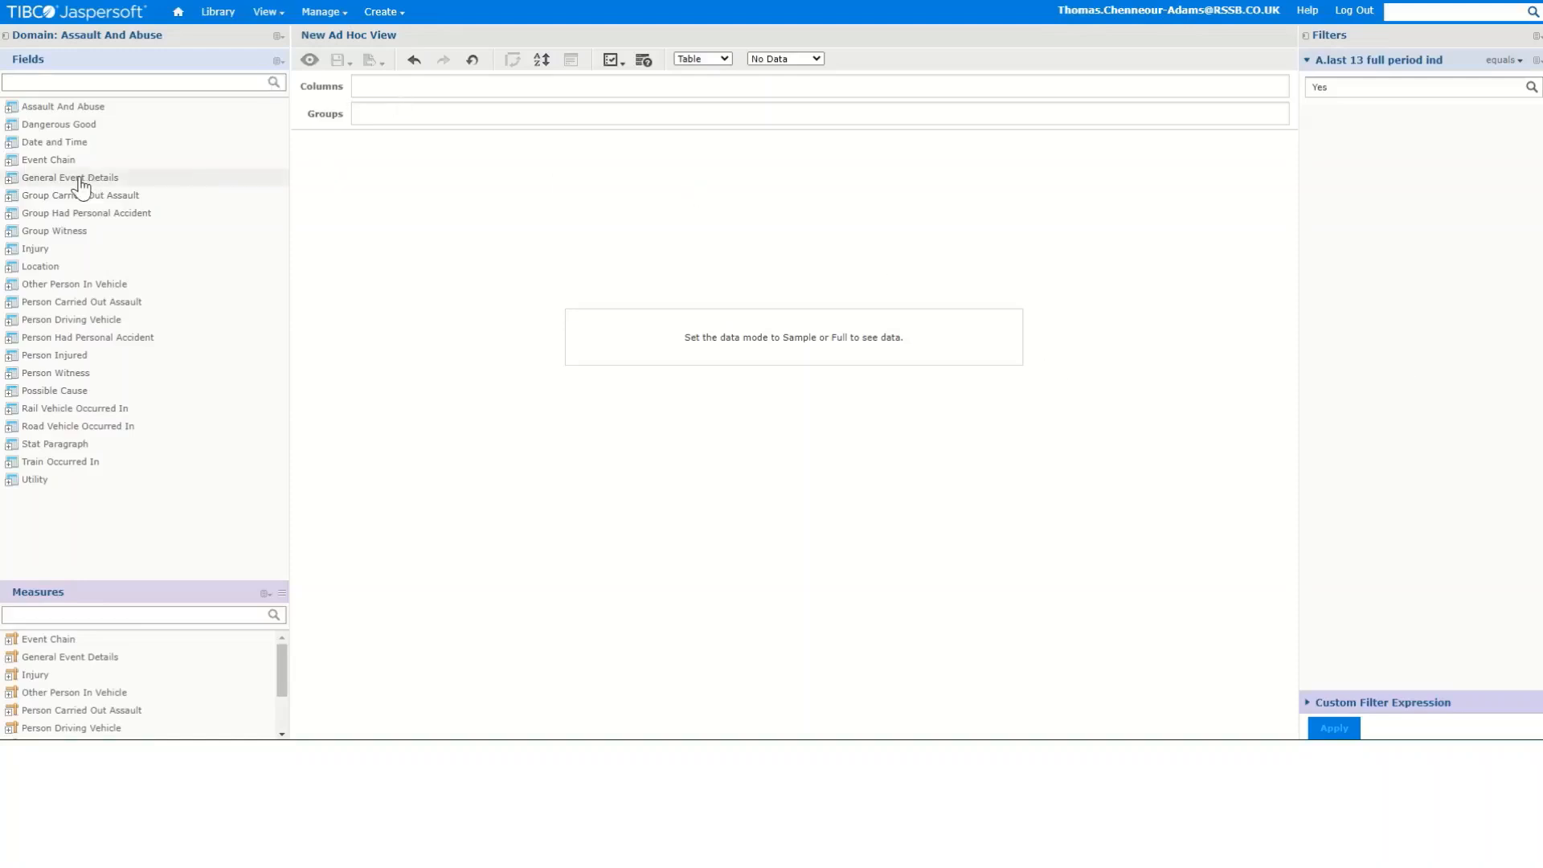
click(10, 178)
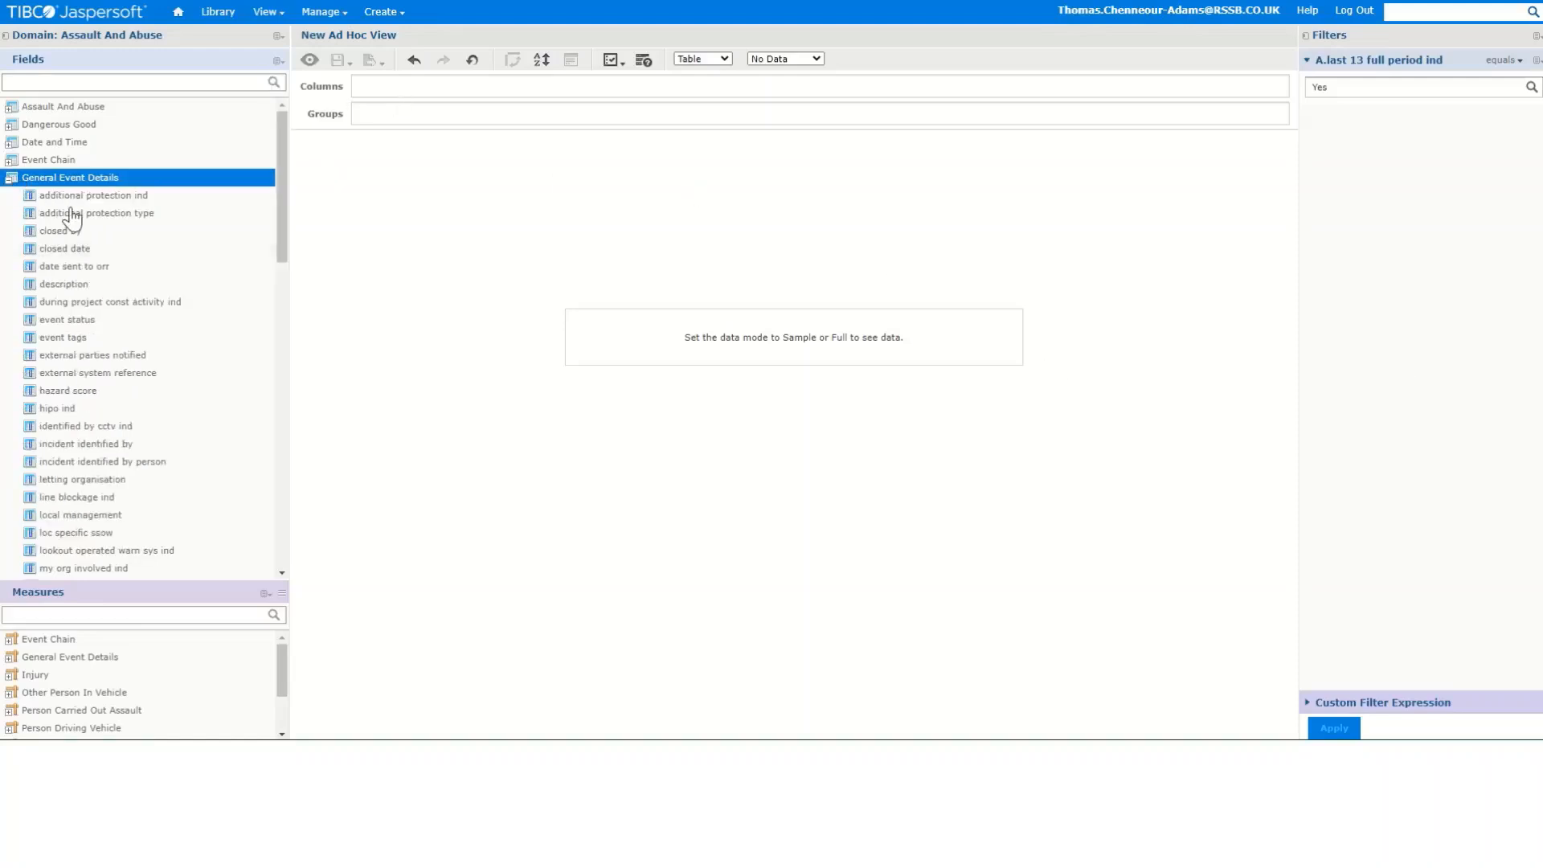
scroll(103, 282, down, 3)
scroll(127, 305, down, 10)
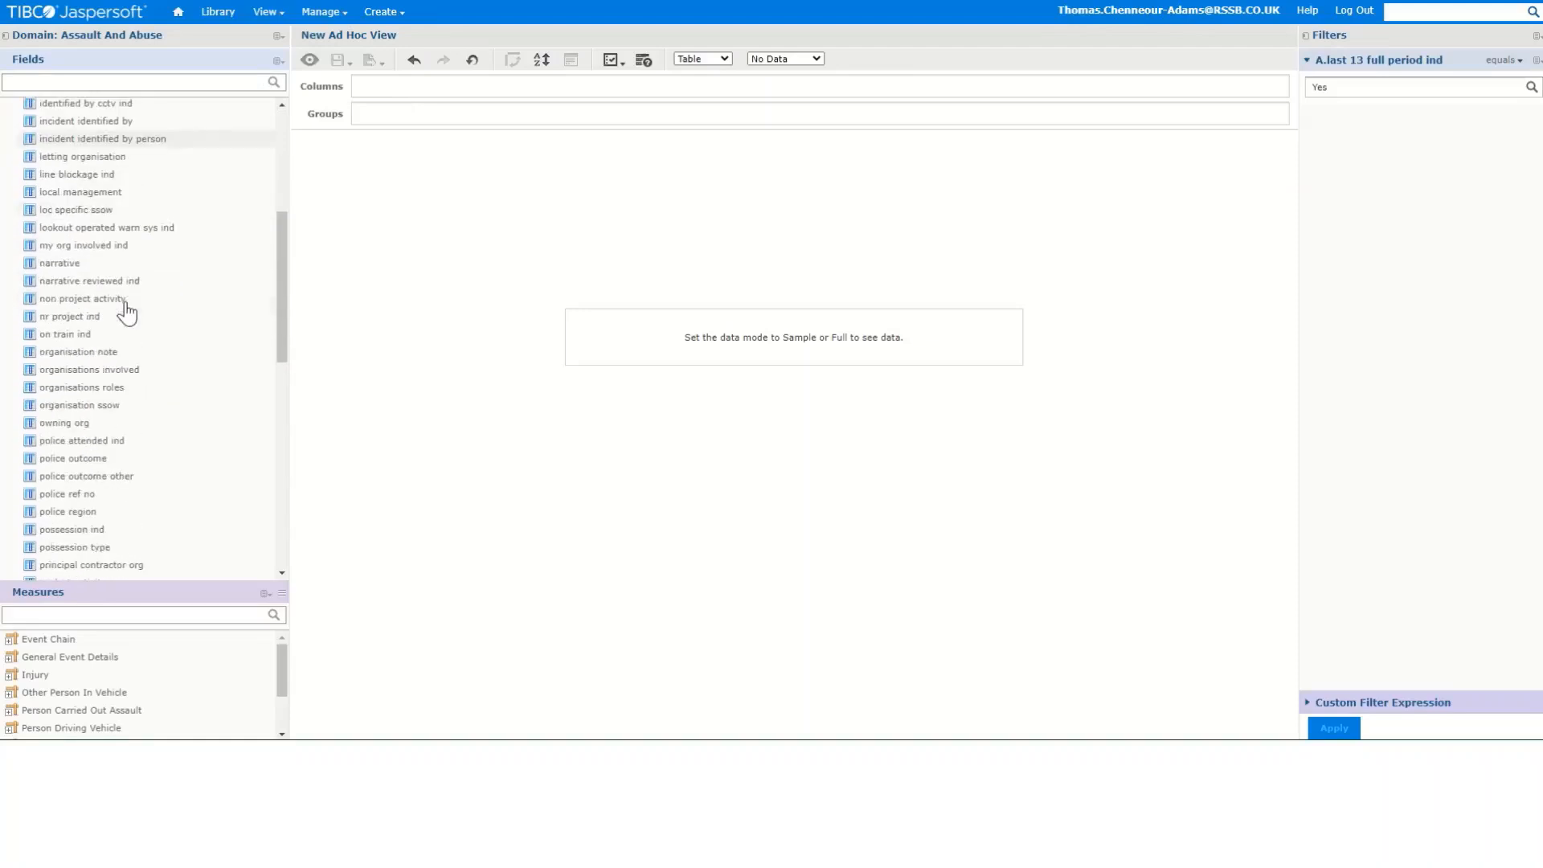
scroll(149, 396, down, 2)
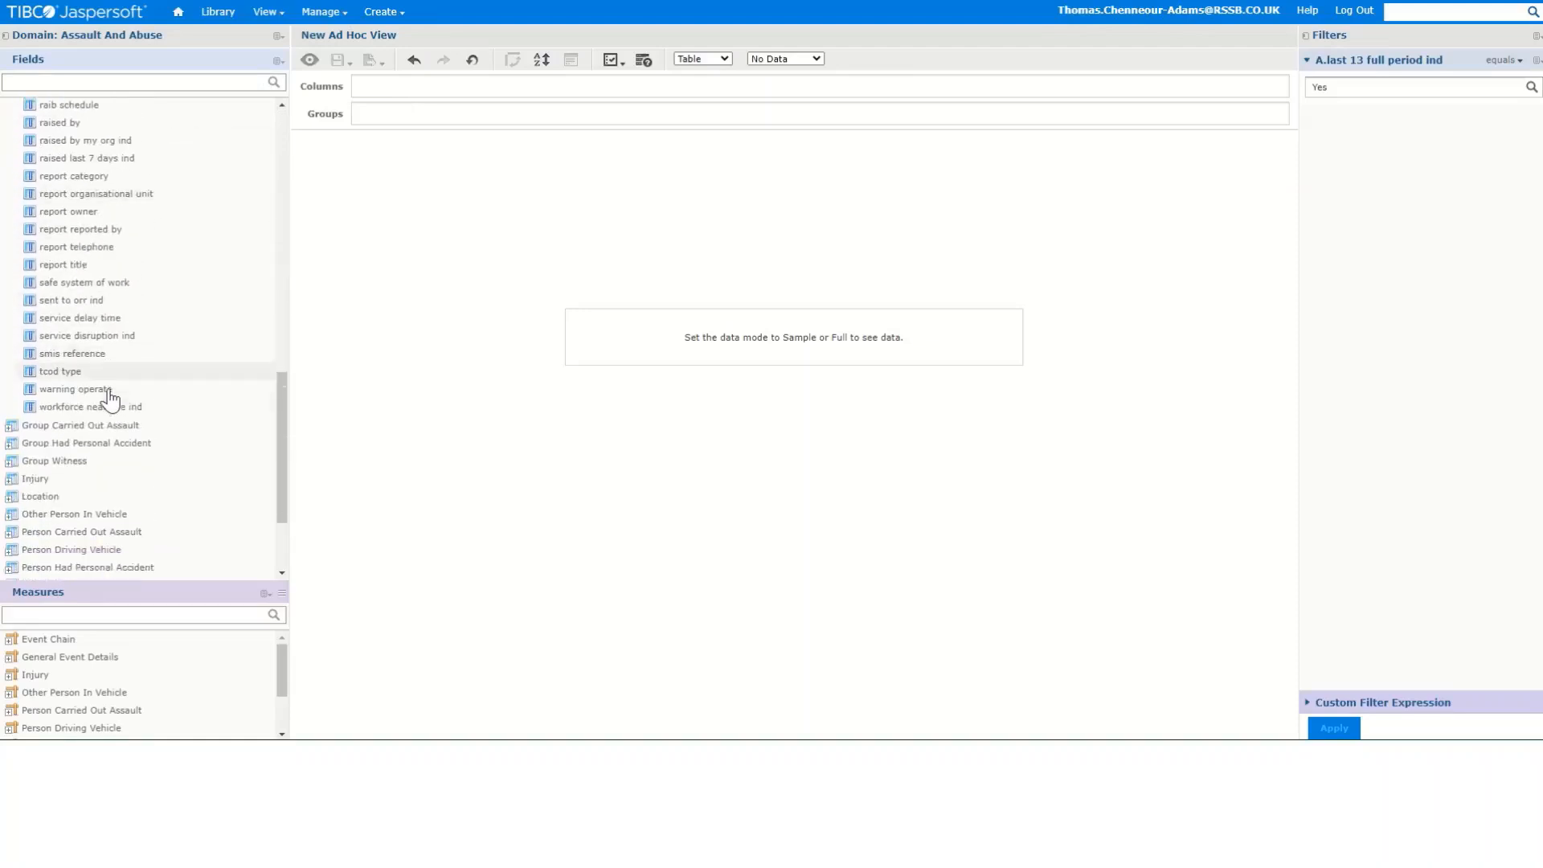
drag(134, 303, 387, 95)
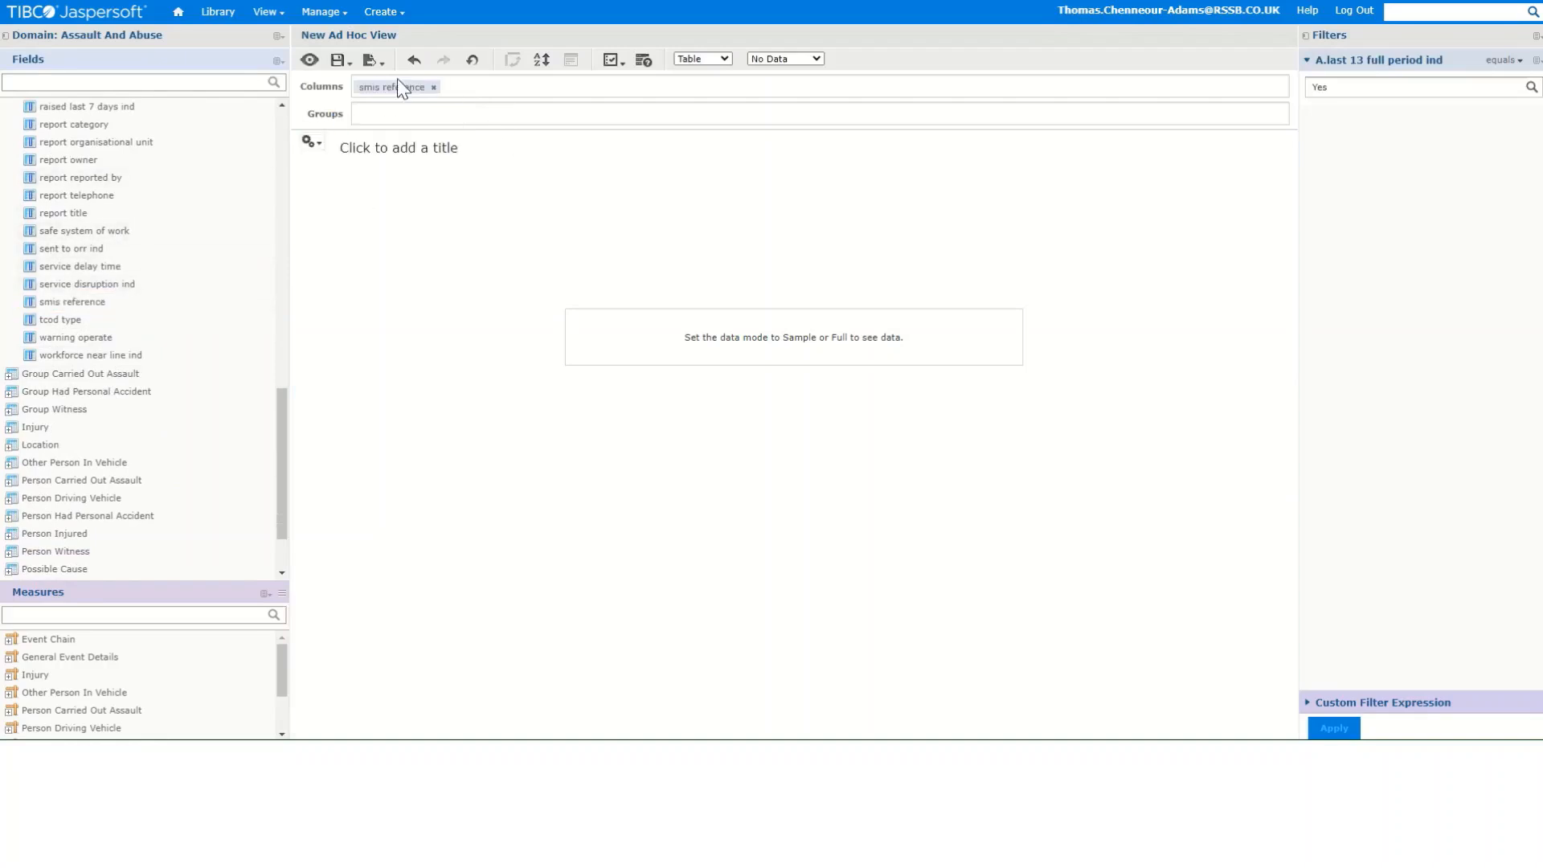
- Add the description field from General Event Details as a column
right_click(104, 309)
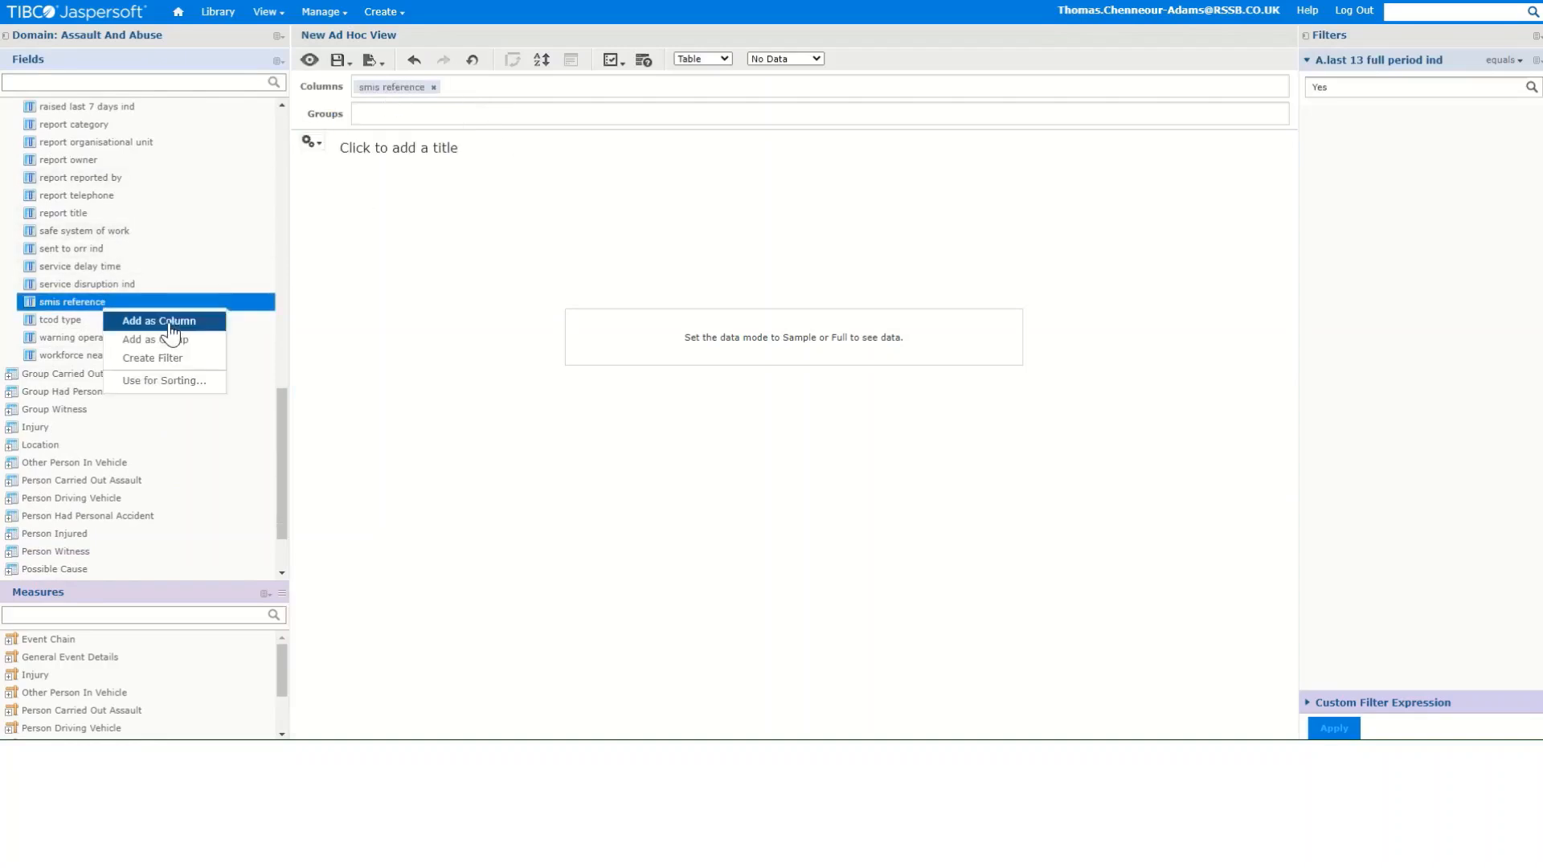
click(161, 321)
drag(281, 407, 285, 145)
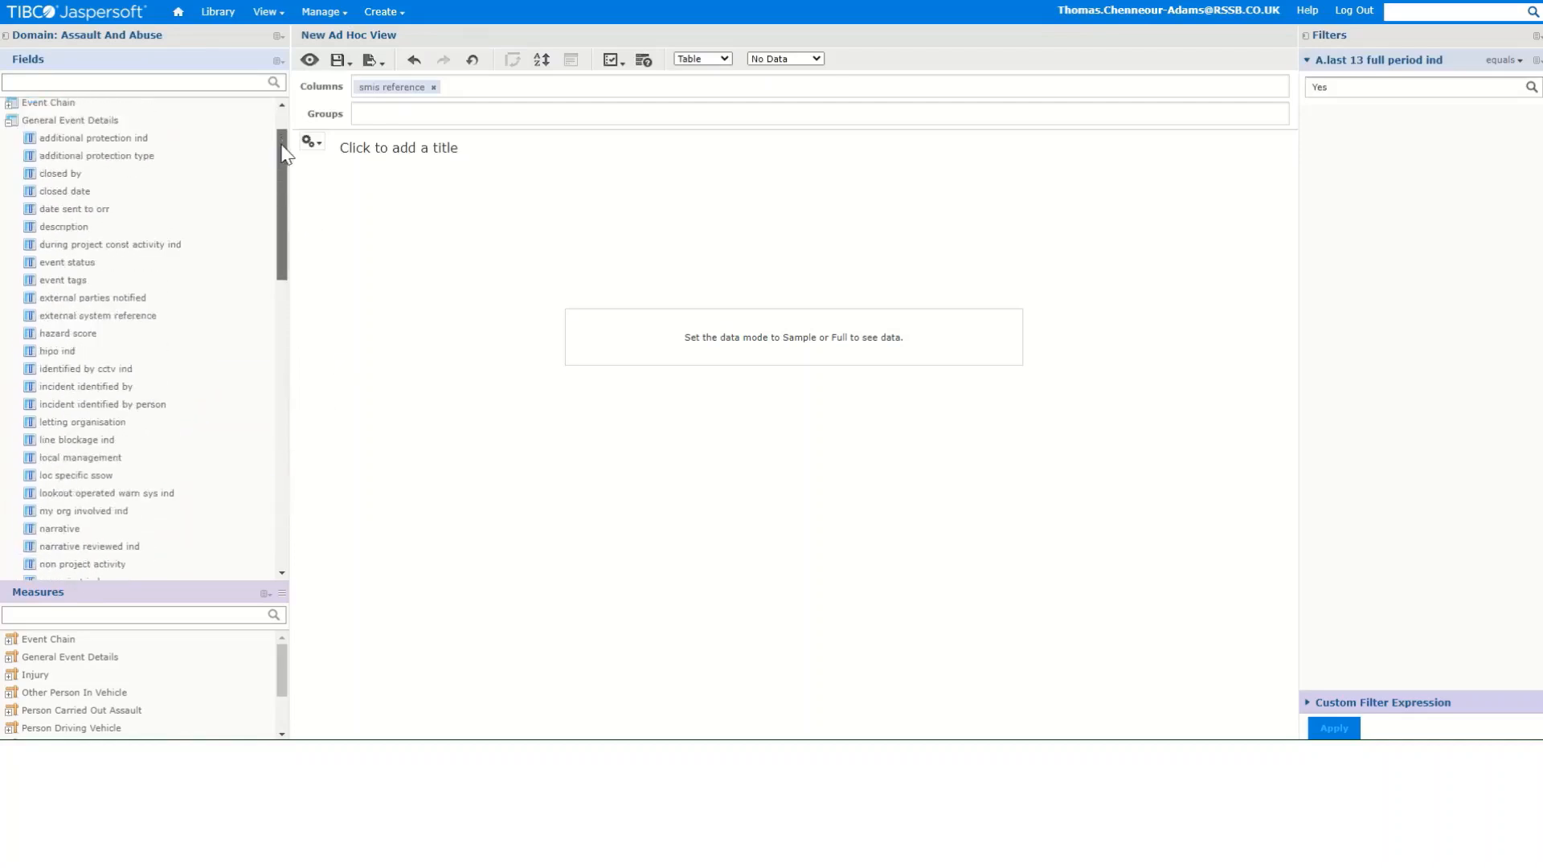
click(113, 229)
drag(113, 233, 506, 90)
- Add the narrative field from General Event Details as a column
scroll(129, 321, down, 3)
scroll(86, 496, down, 2)
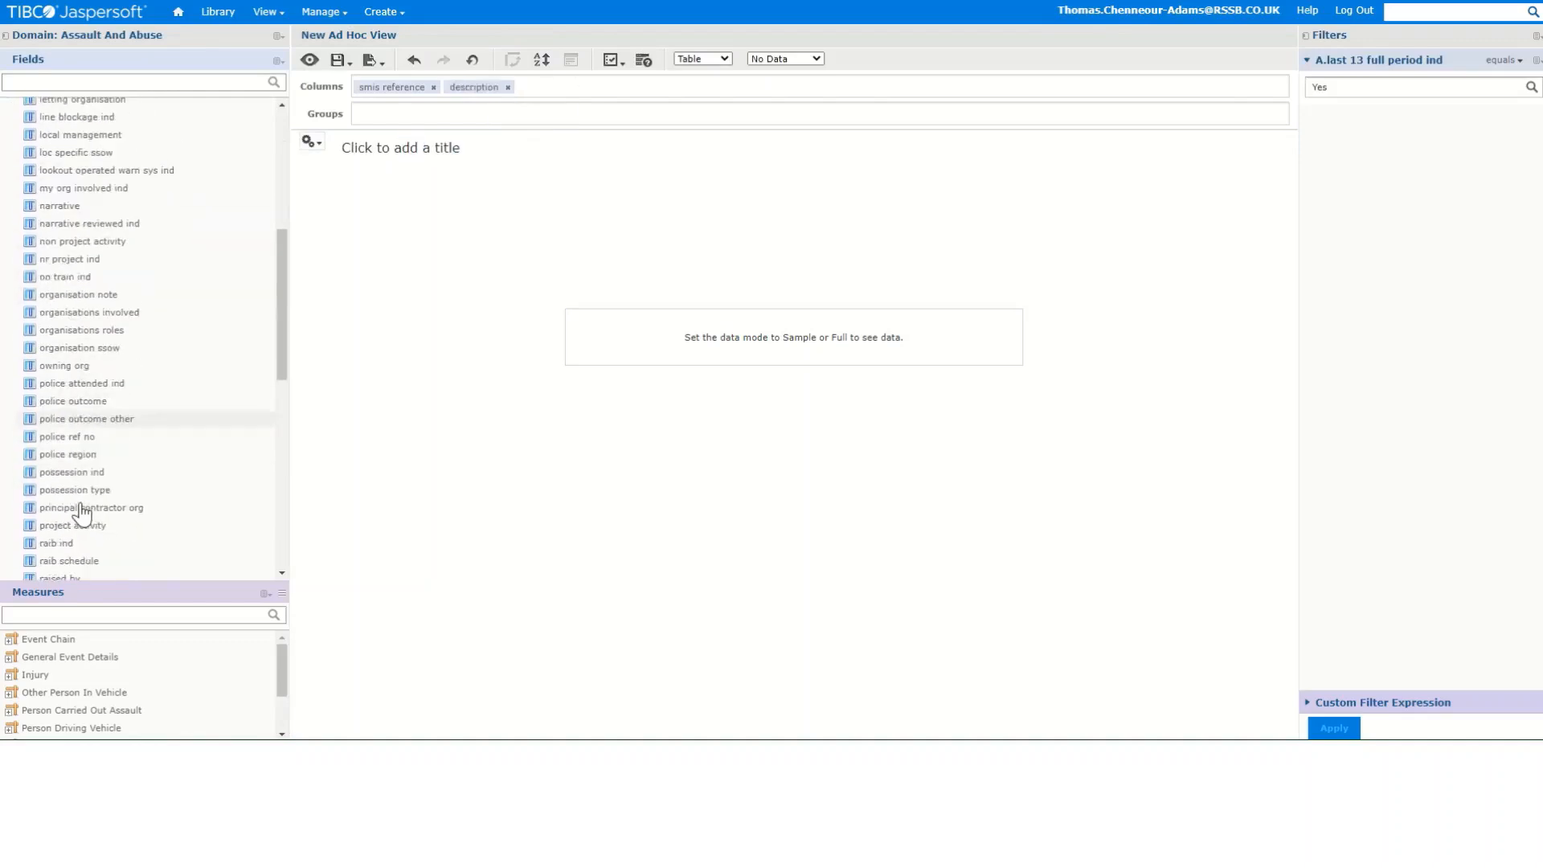
drag(88, 205, 566, 94)
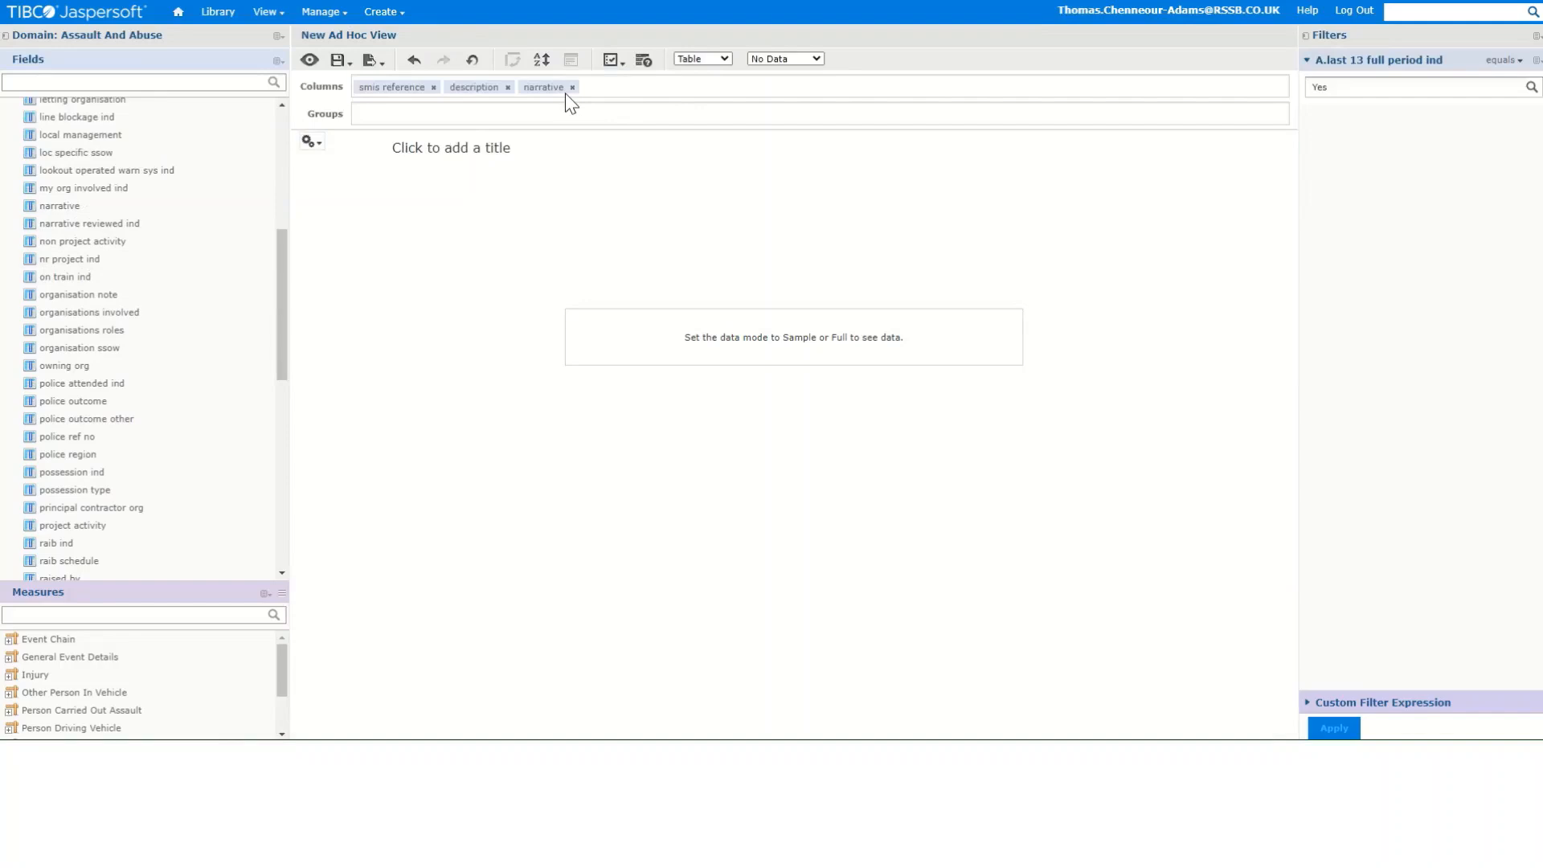
- Add the event date field from Date and Time as a column
drag(282, 256, 282, 138)
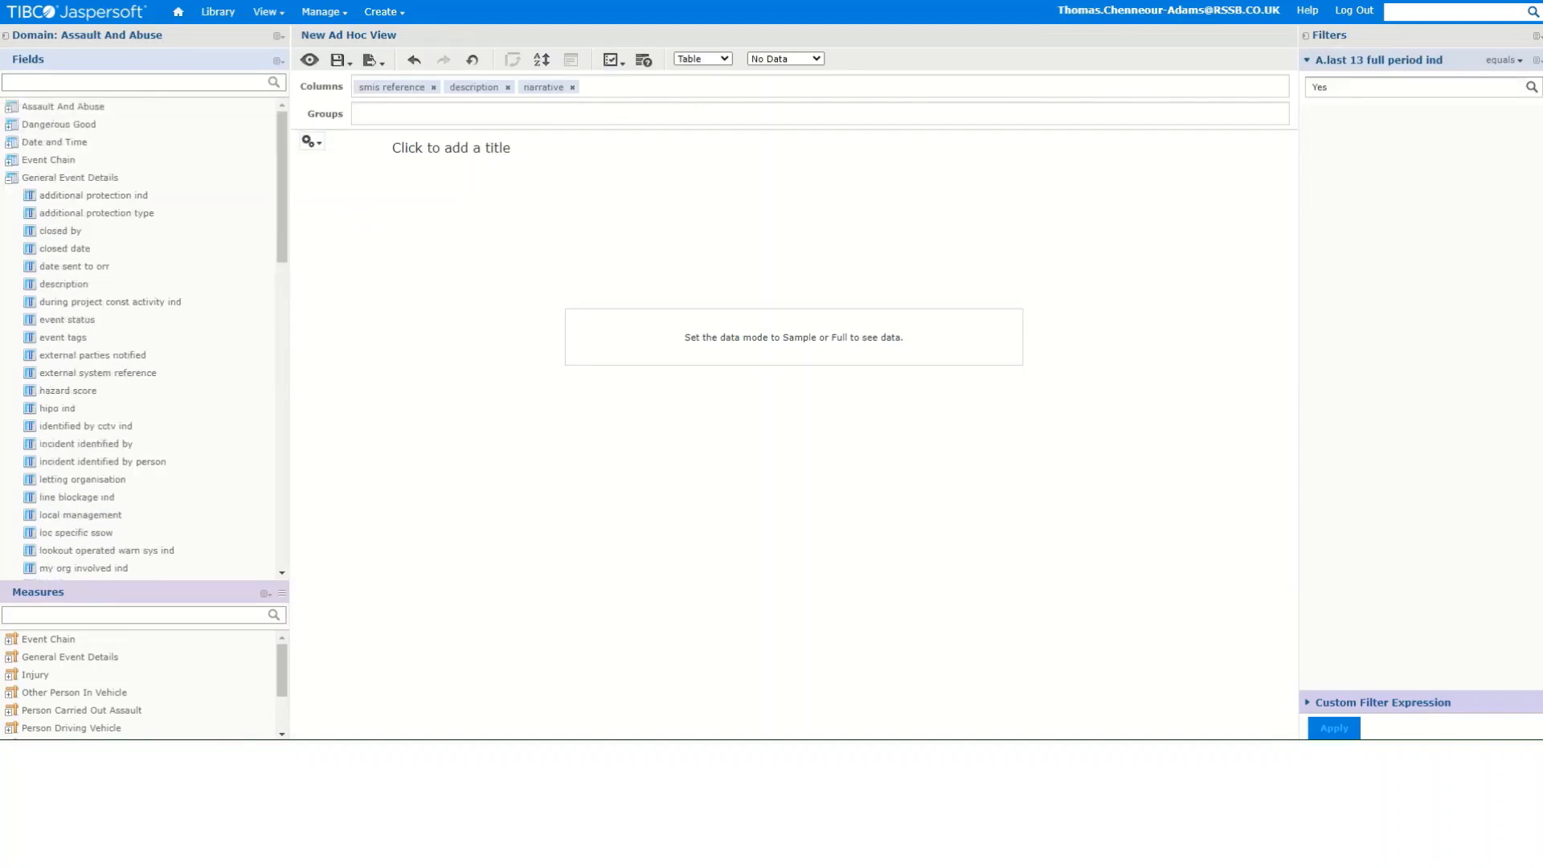
click(16, 178)
click(11, 107)
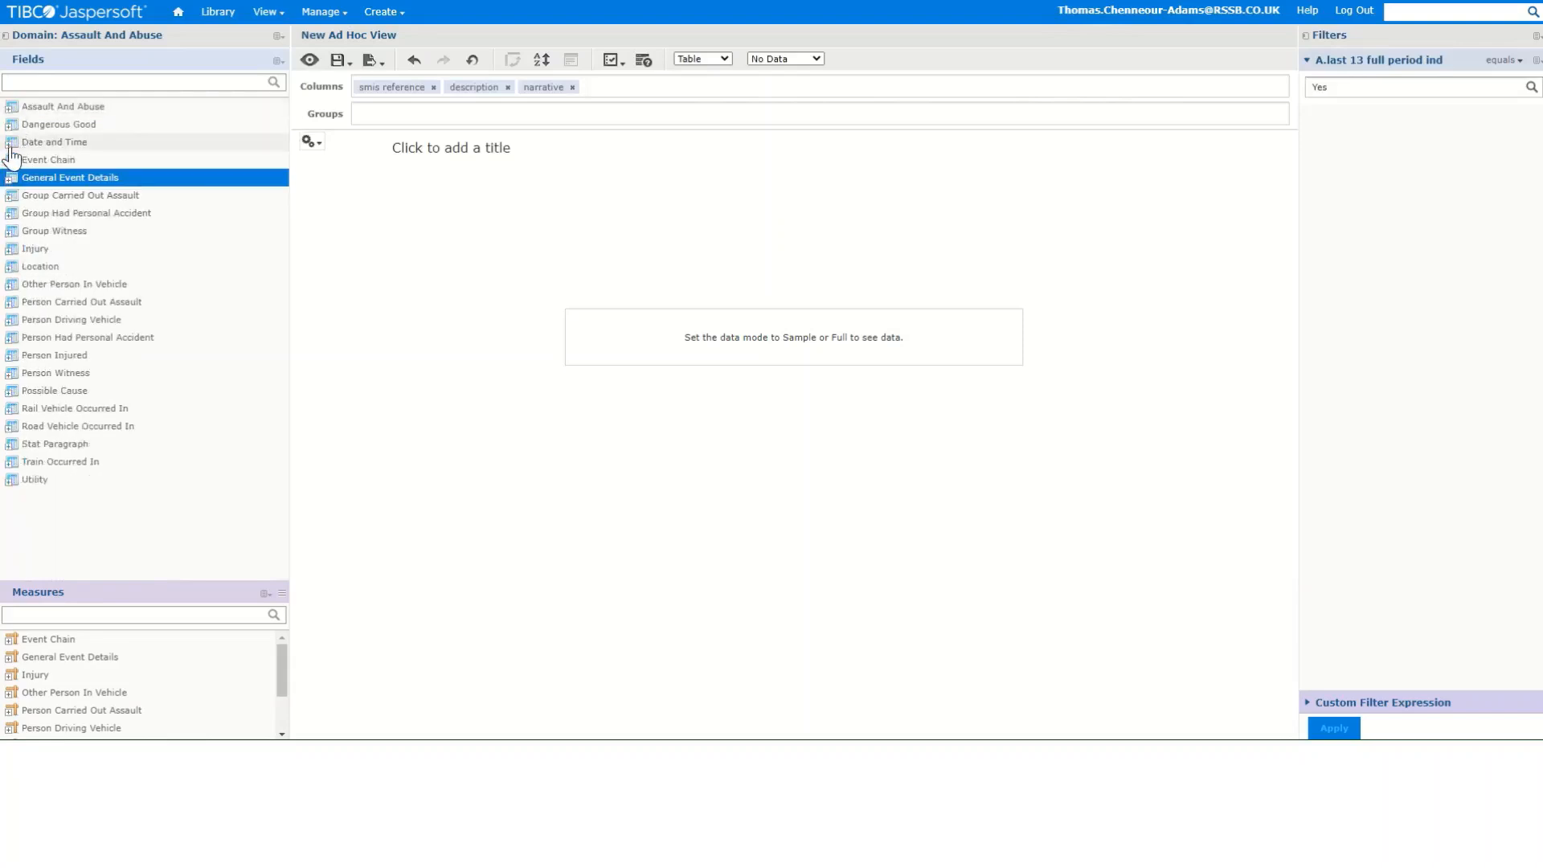
click(10, 143)
drag(71, 214, 624, 97)
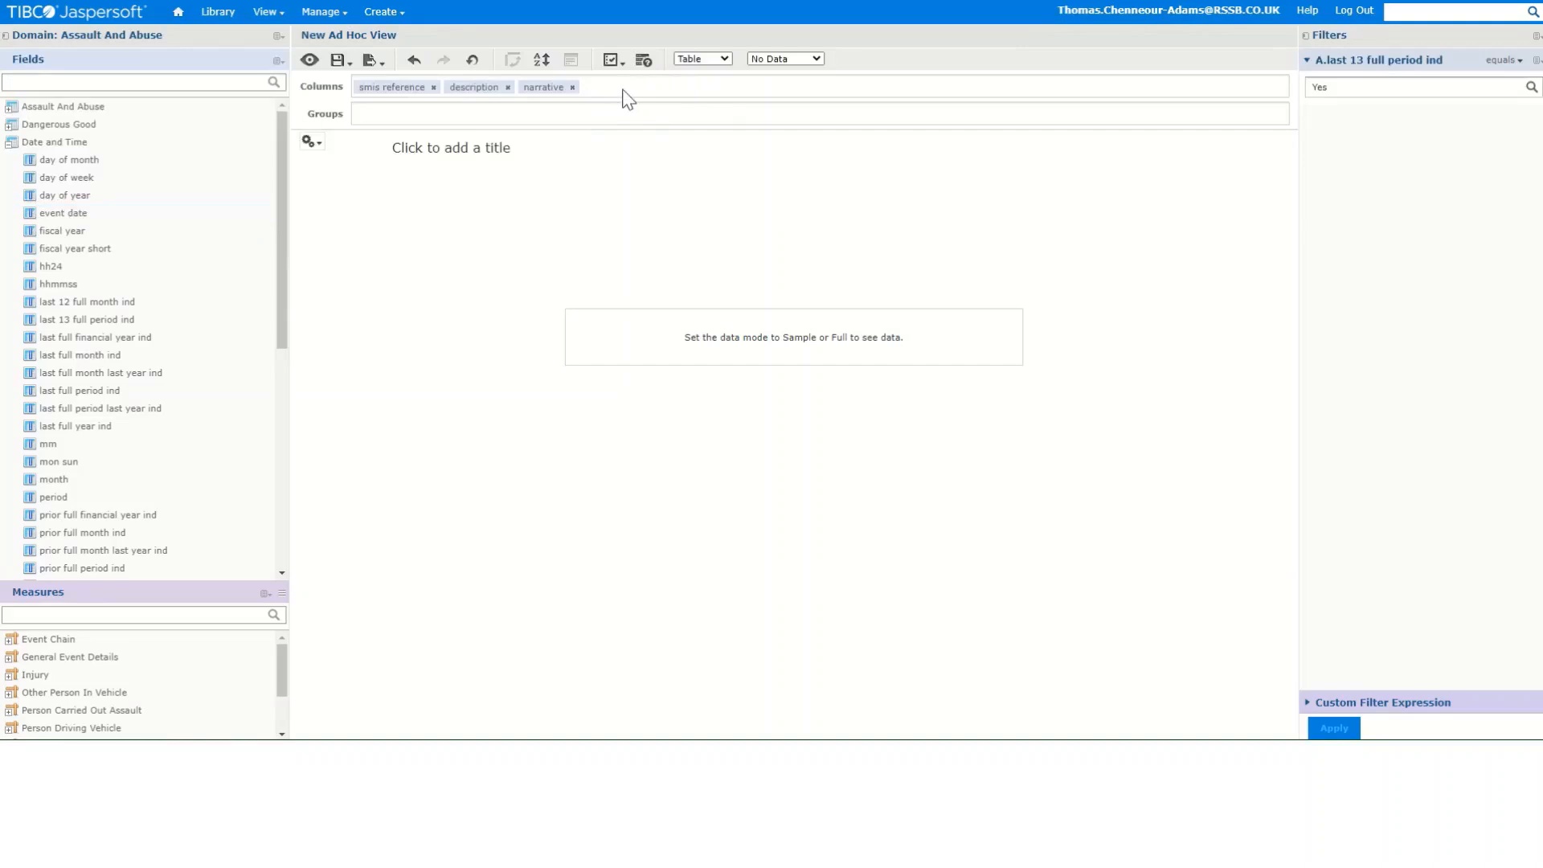
- Add the place field from Location as a column
click(11, 143)
click(11, 106)
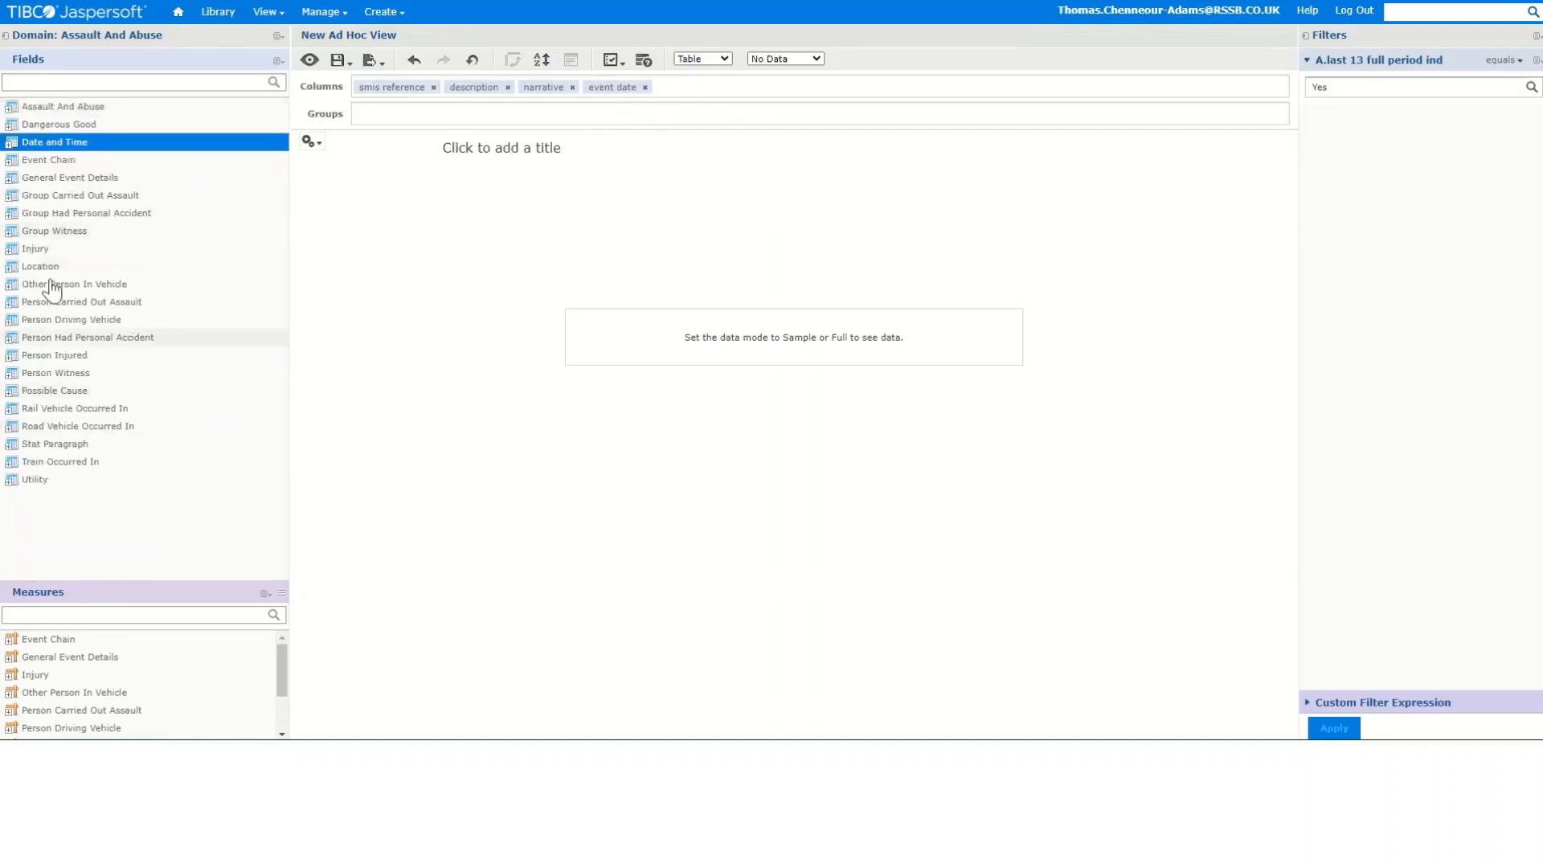
click(10, 266)
scroll(128, 368, down, 9)
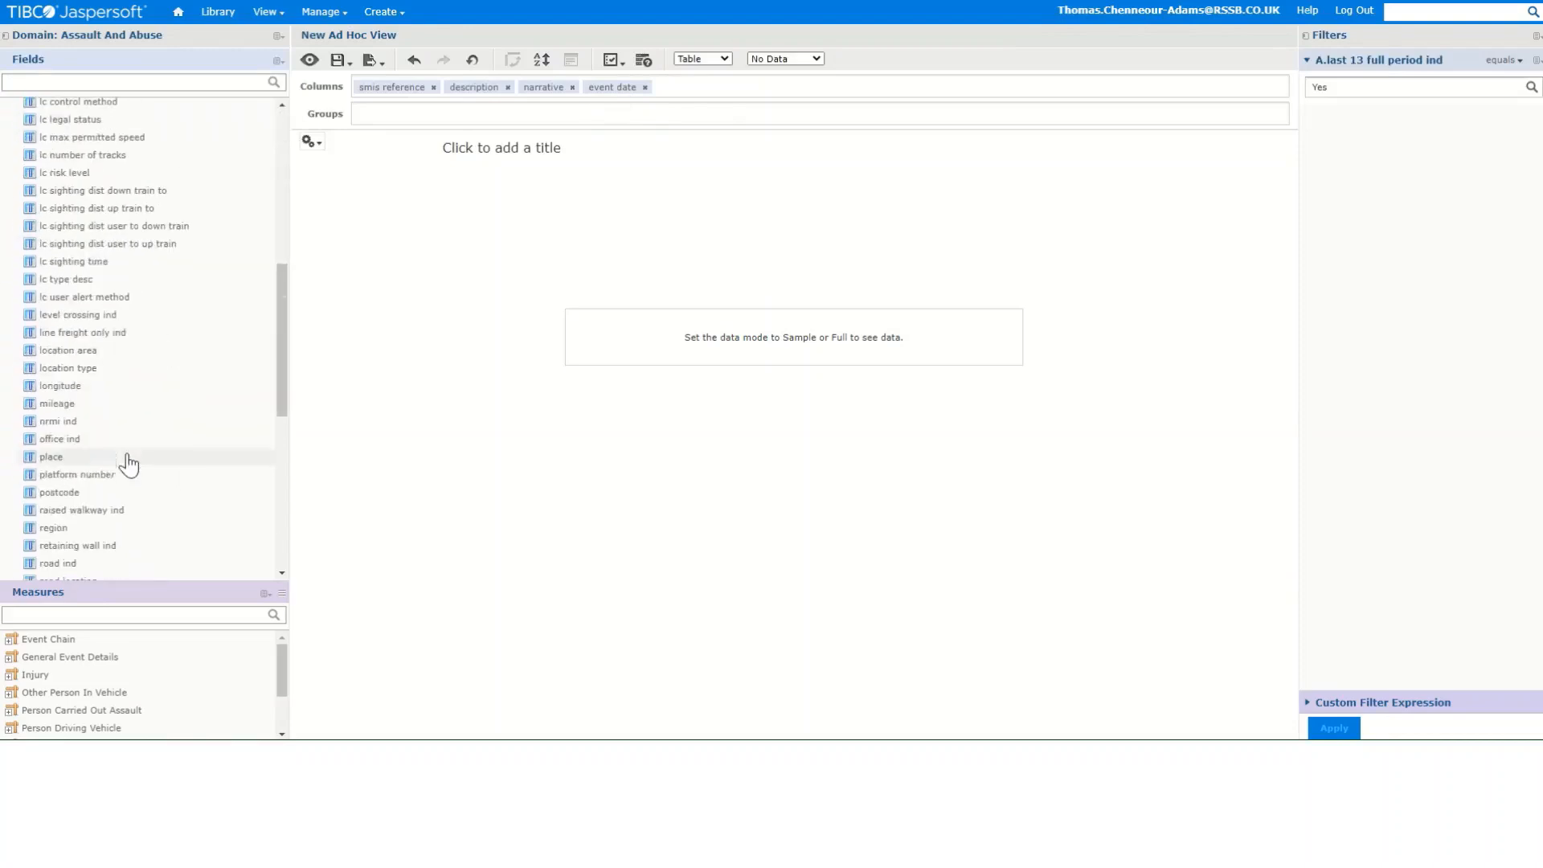
drag(51, 215, 680, 89)
- Add the assault abuse type field from Assault And Abuse as a column
scroll(114, 233, up, 10)
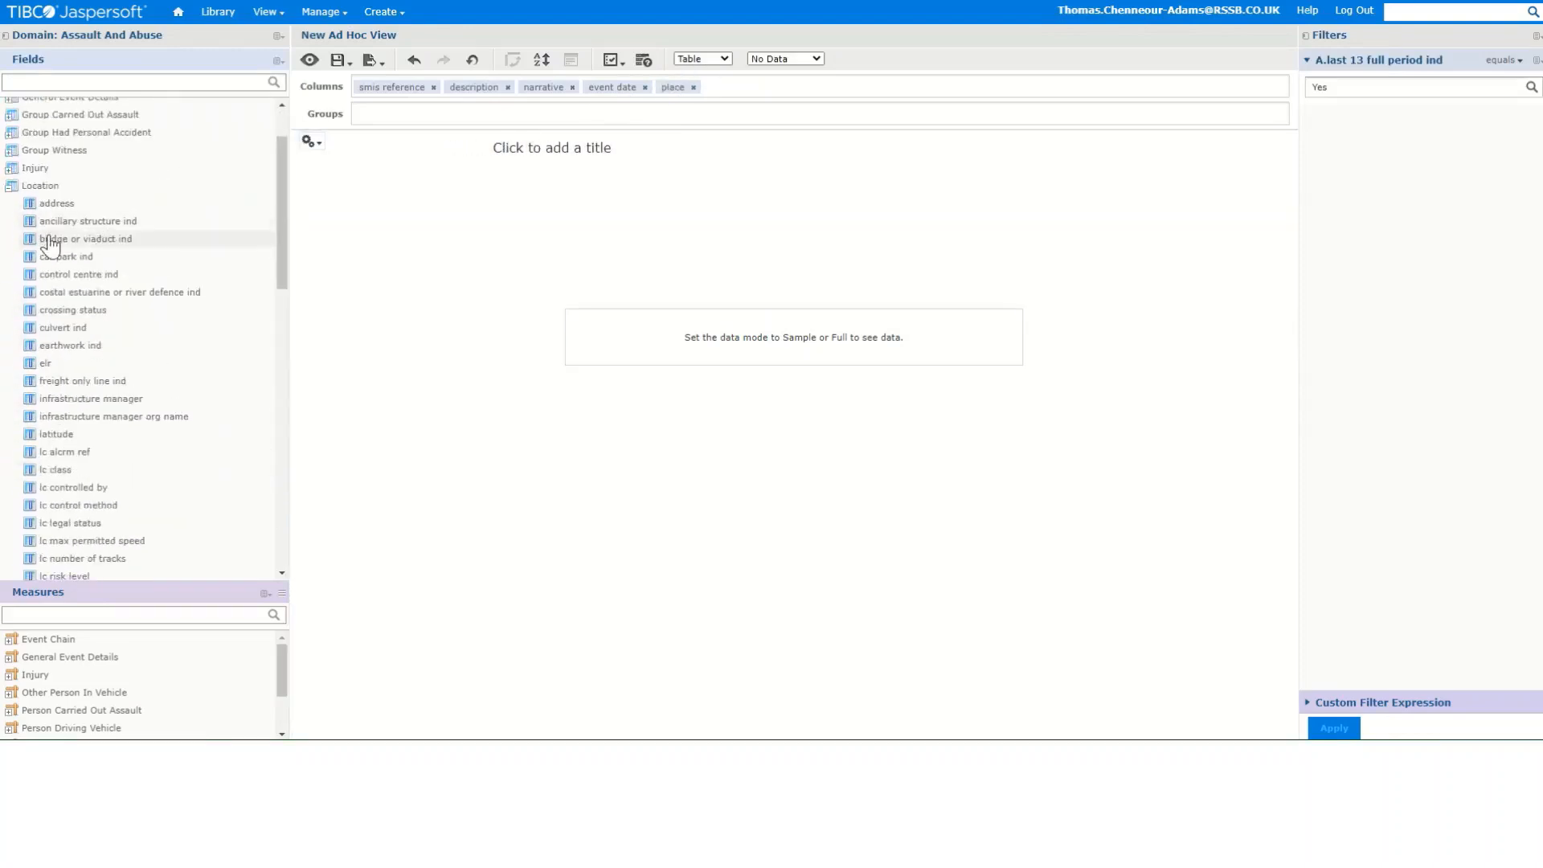
scroll(13, 186, down, 2)
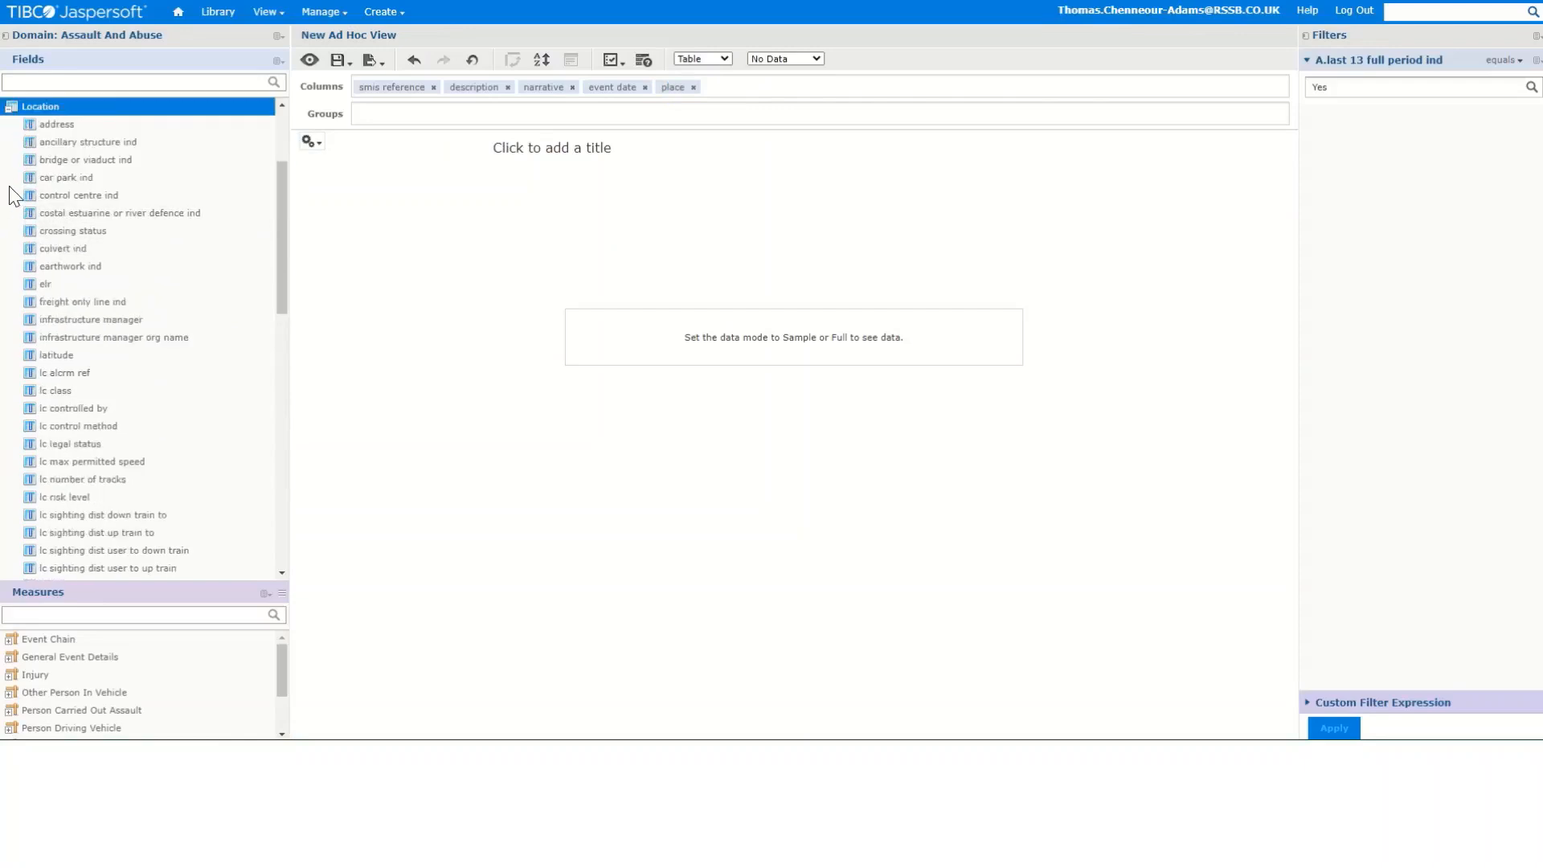
click(11, 107)
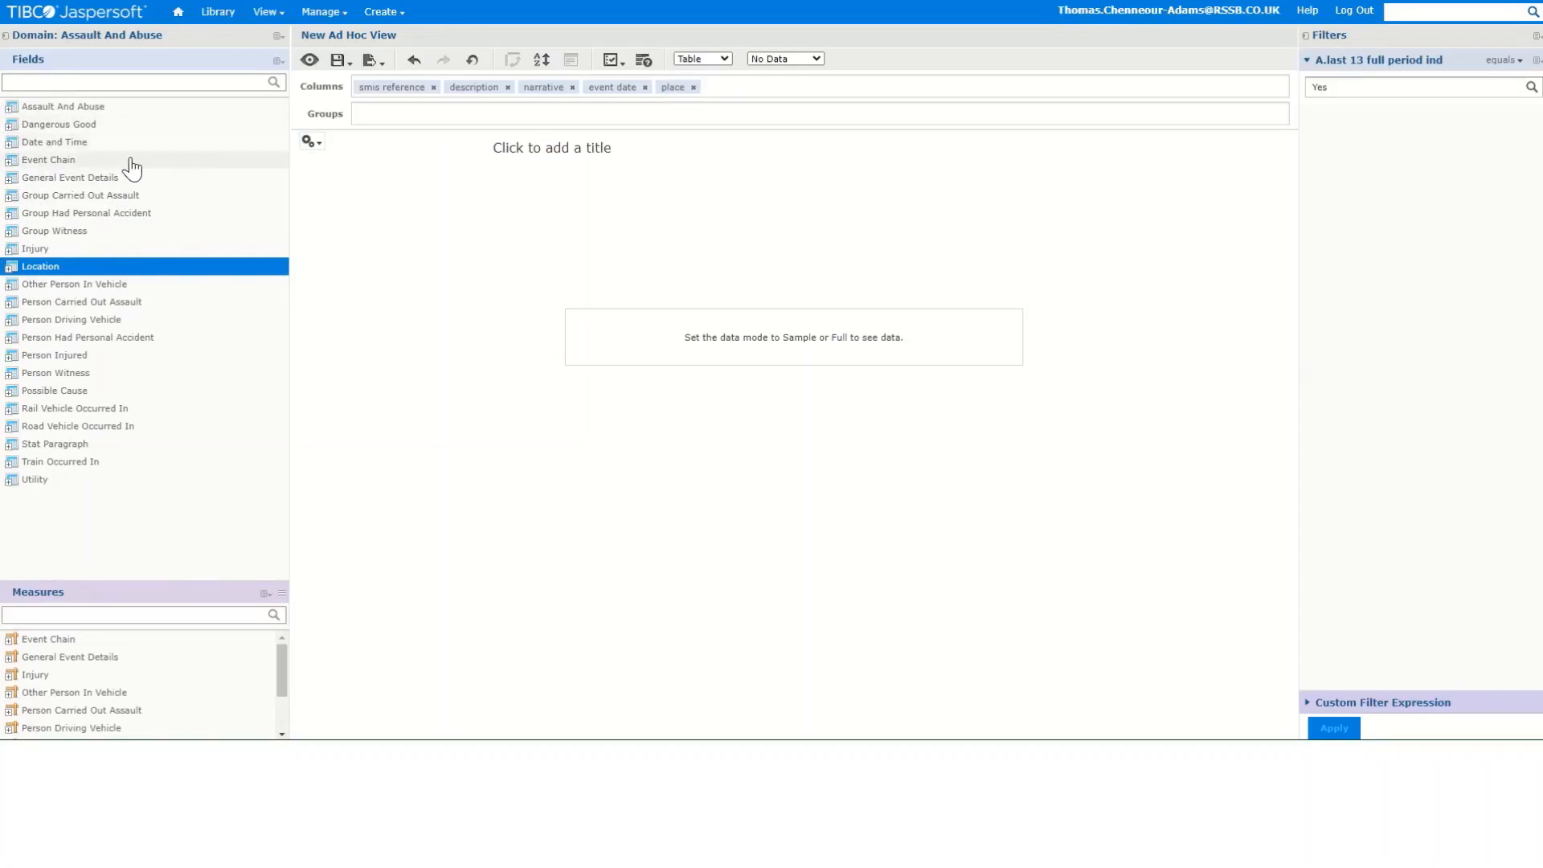
click(11, 108)
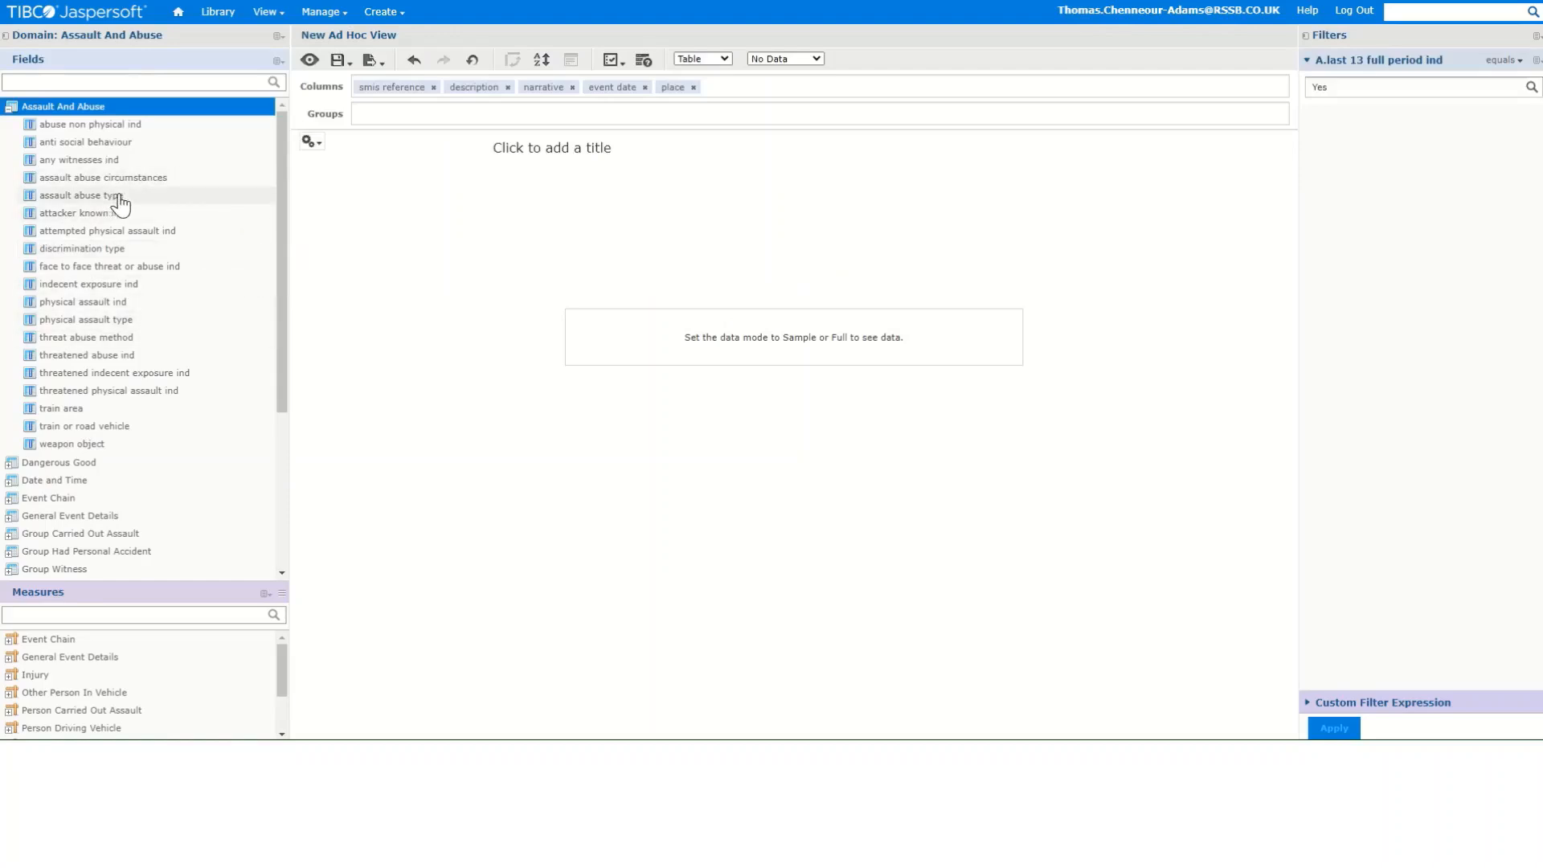
mouse_move(143, 205)
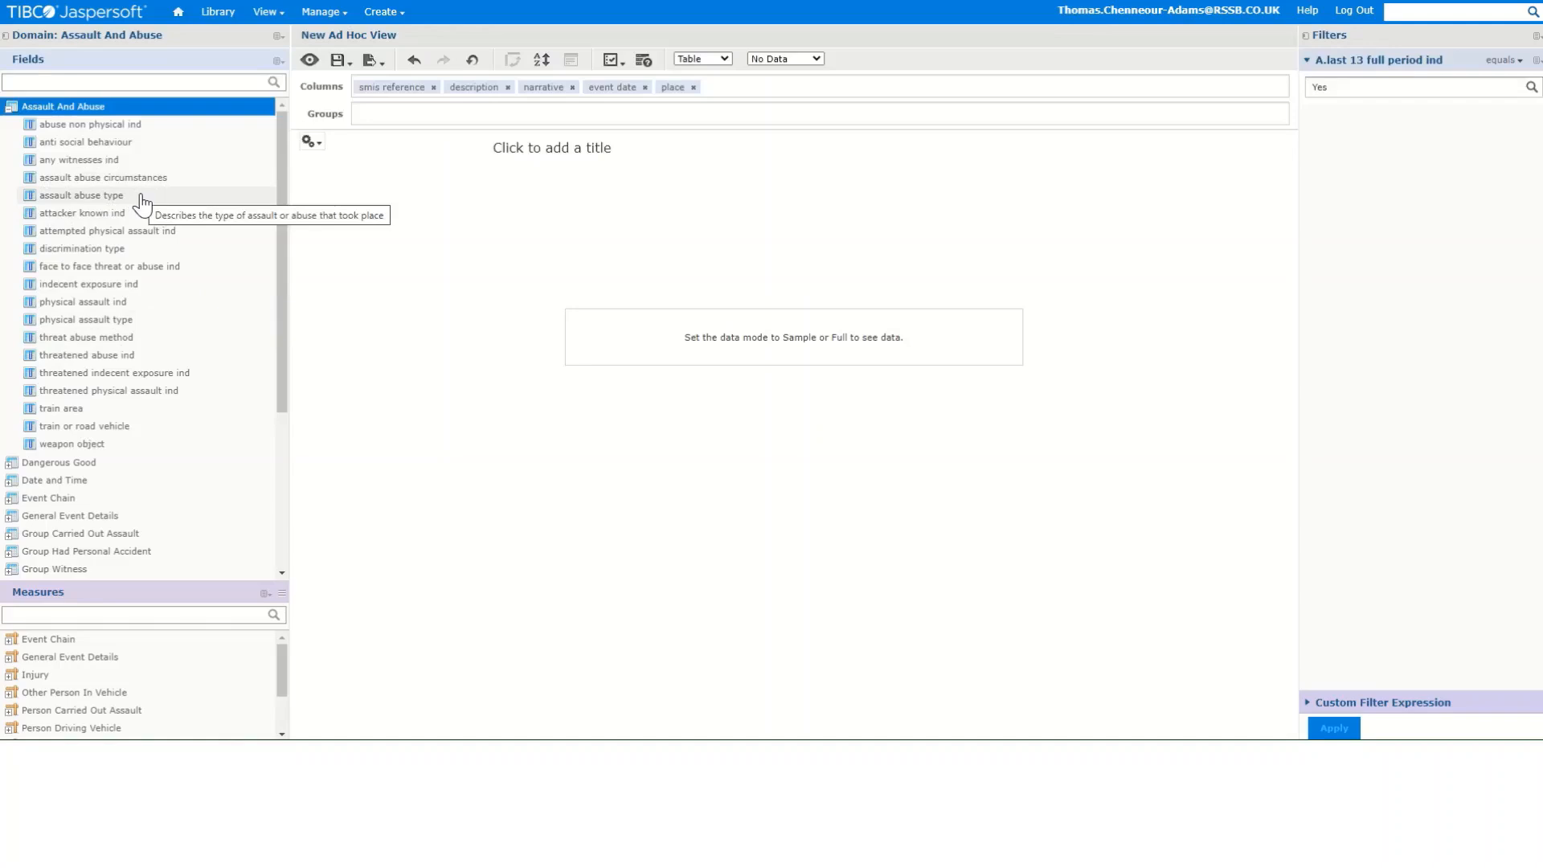
drag(141, 197, 768, 95)
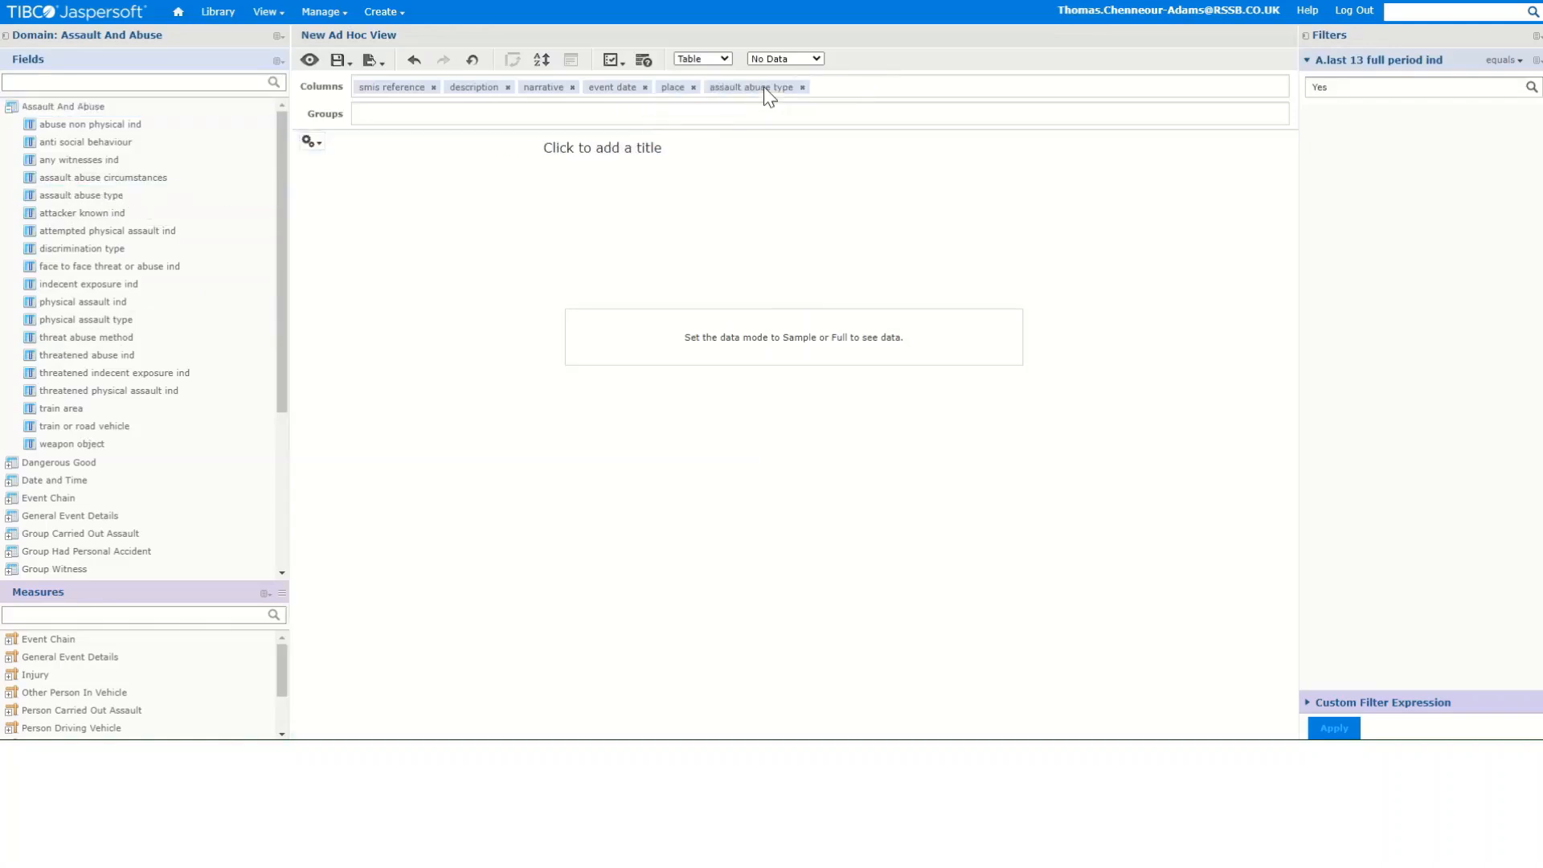
- Switch the data mode to Full Data
click(9, 109)
click(496, 281)
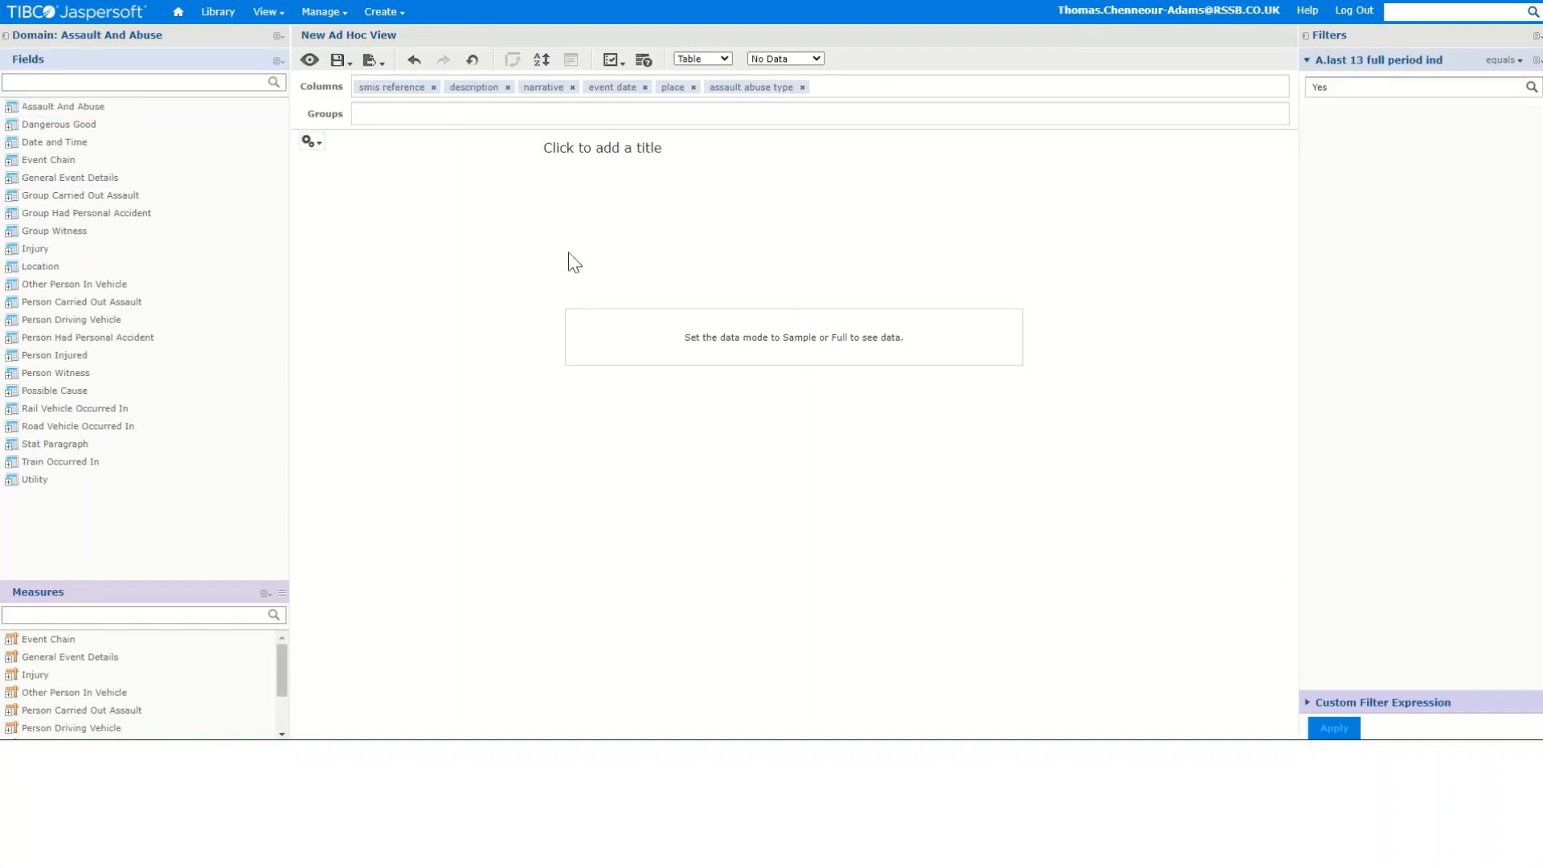
click(807, 59)
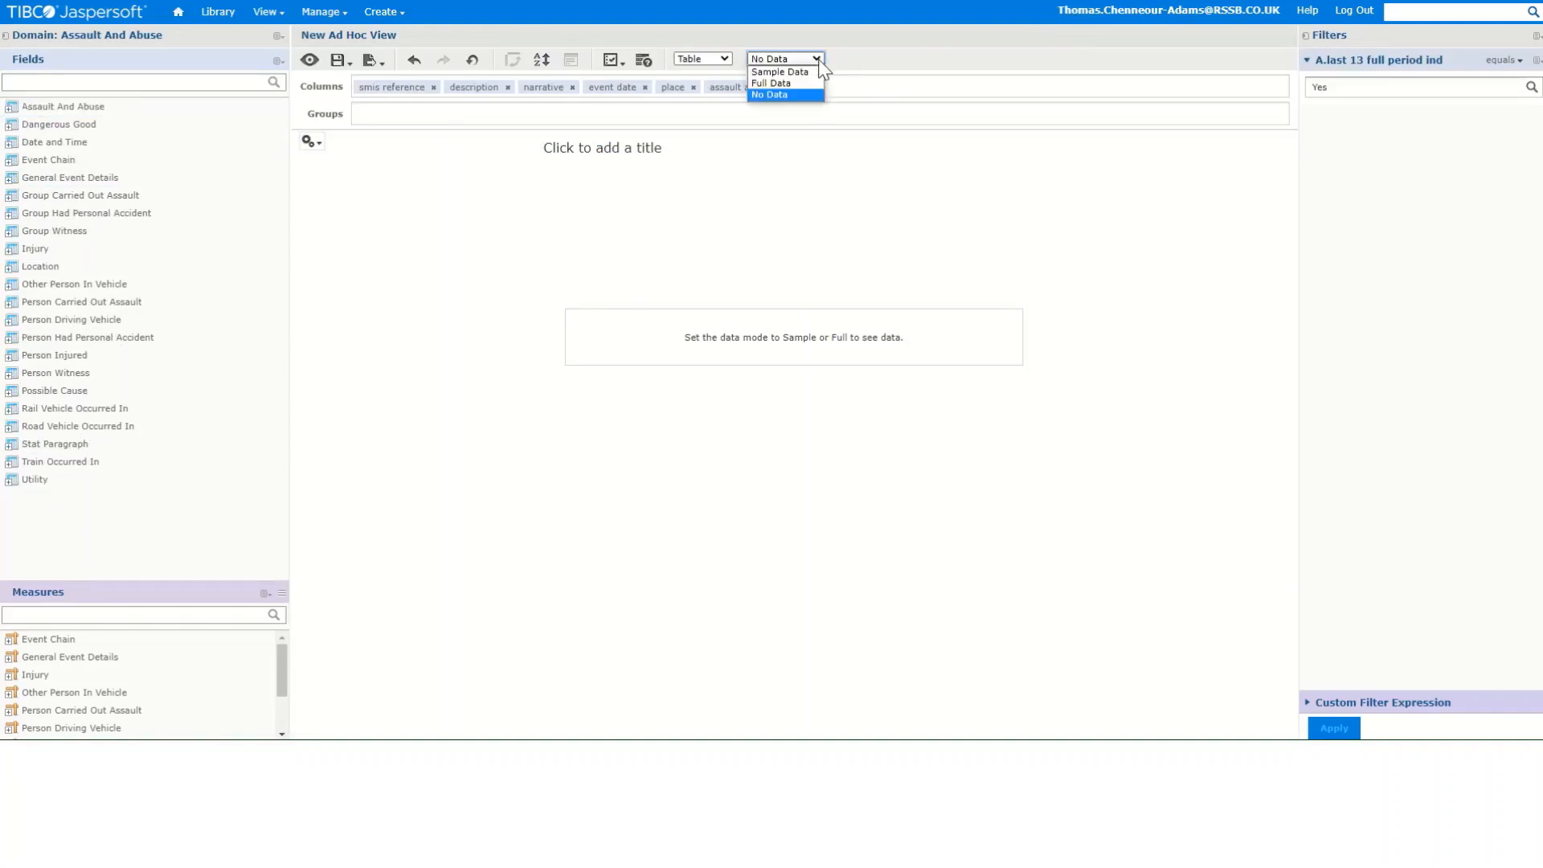
click(799, 84)
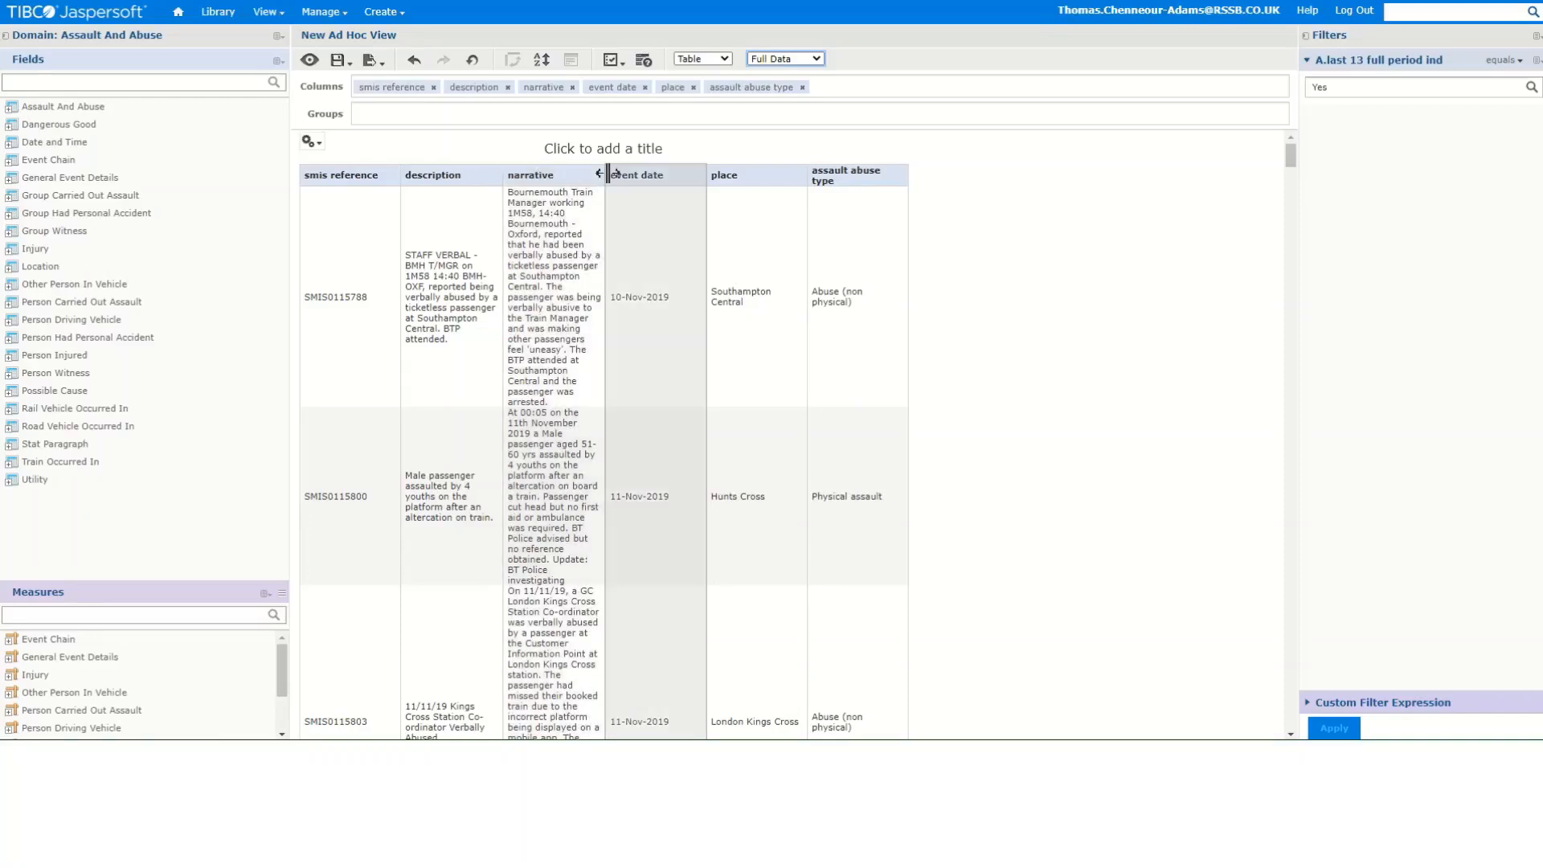
- Widen the narrative column and select the assault abuse type column
drag(605, 175, 782, 180)
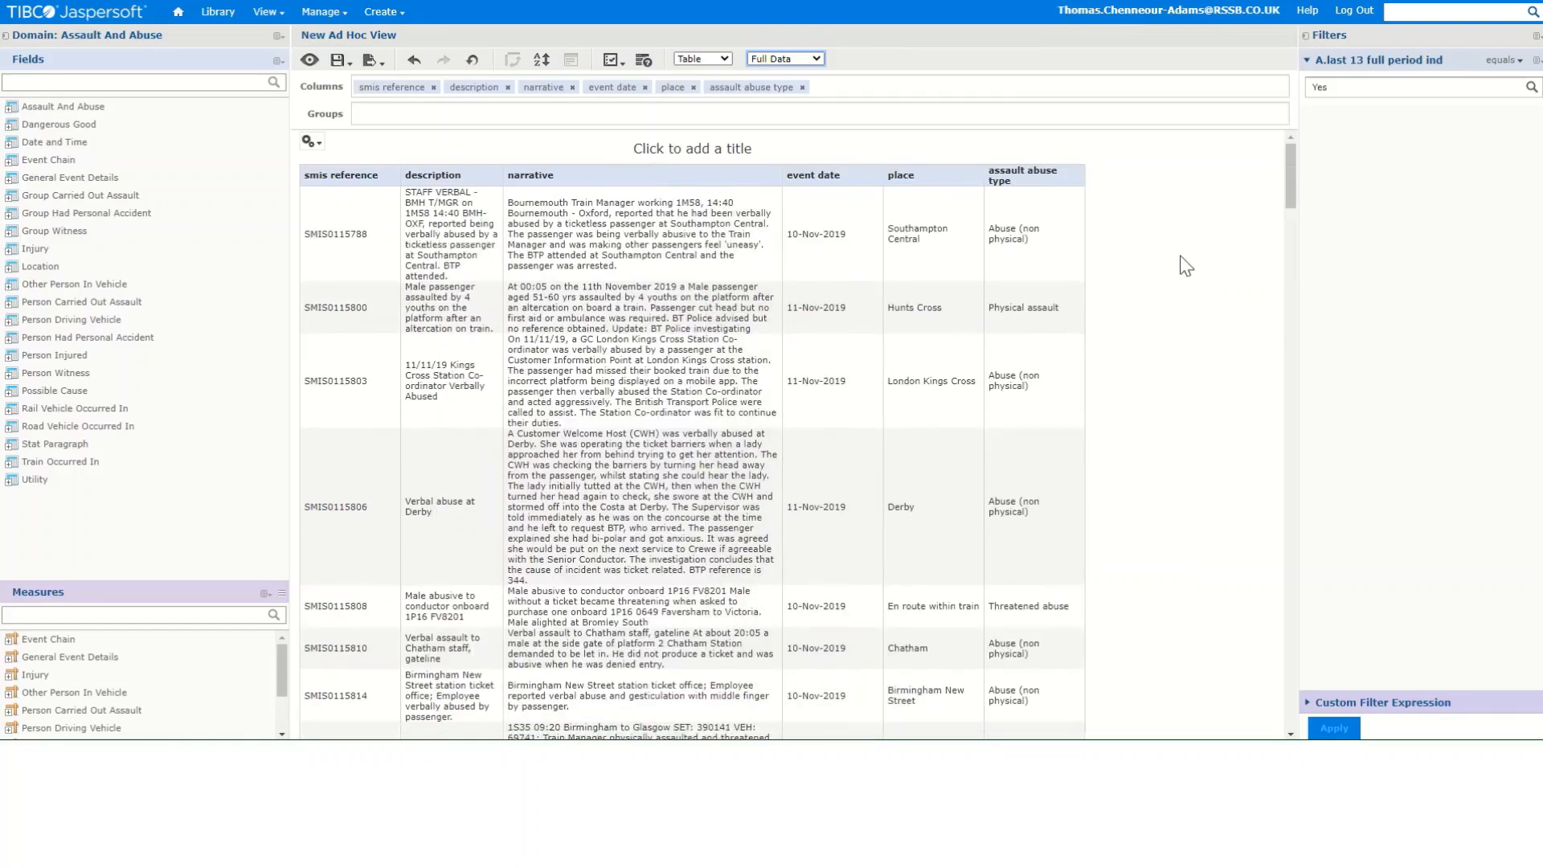
click(1053, 201)
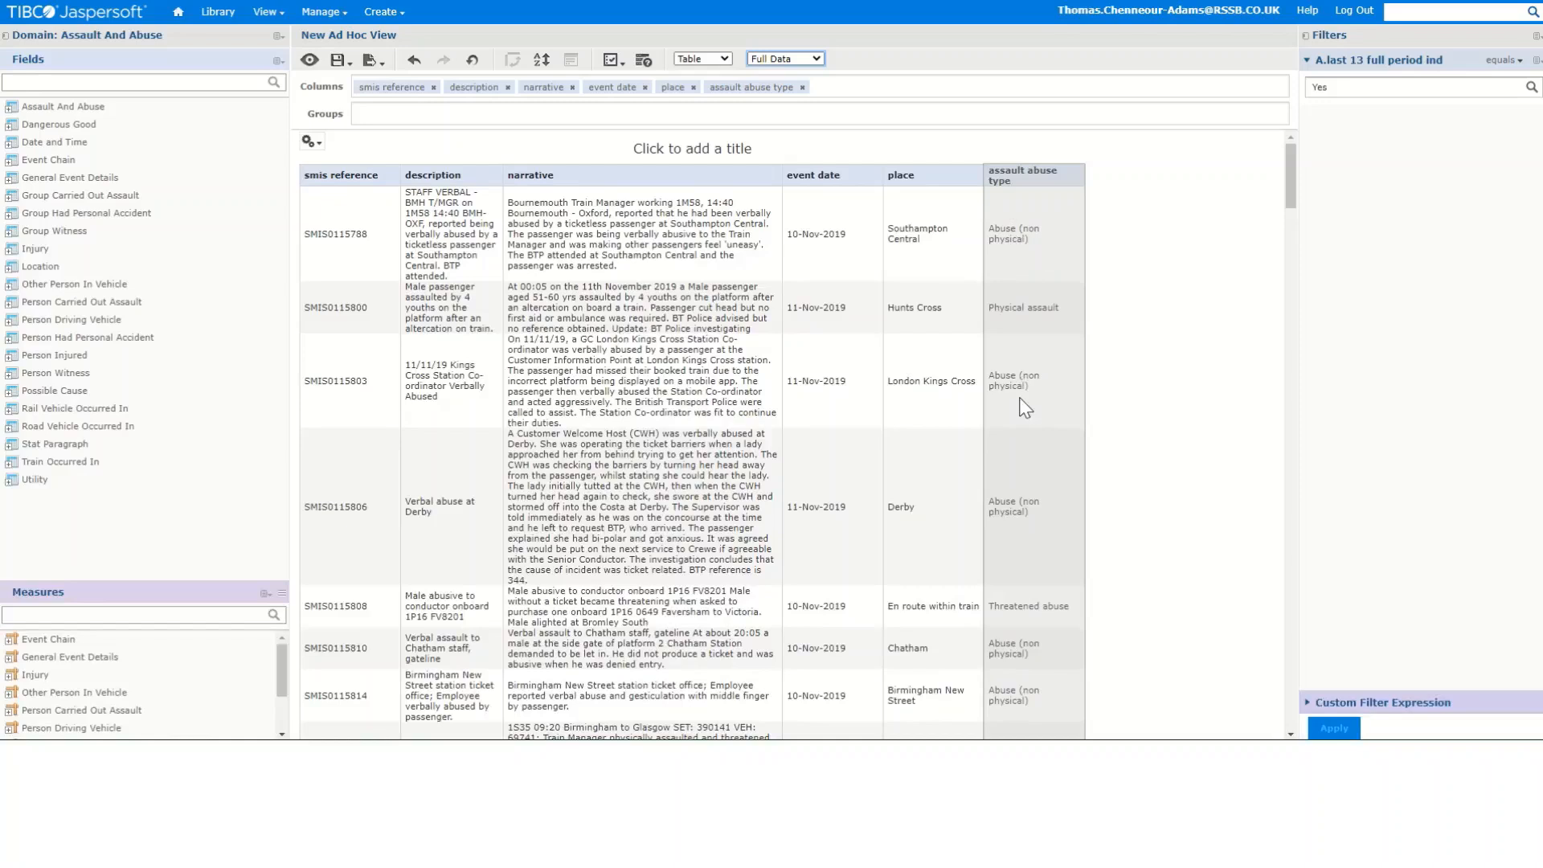
- Move the assault abuse type field from the columns into the groups, then scroll through the grouped rows
click(696, 89)
drag(735, 95, 742, 126)
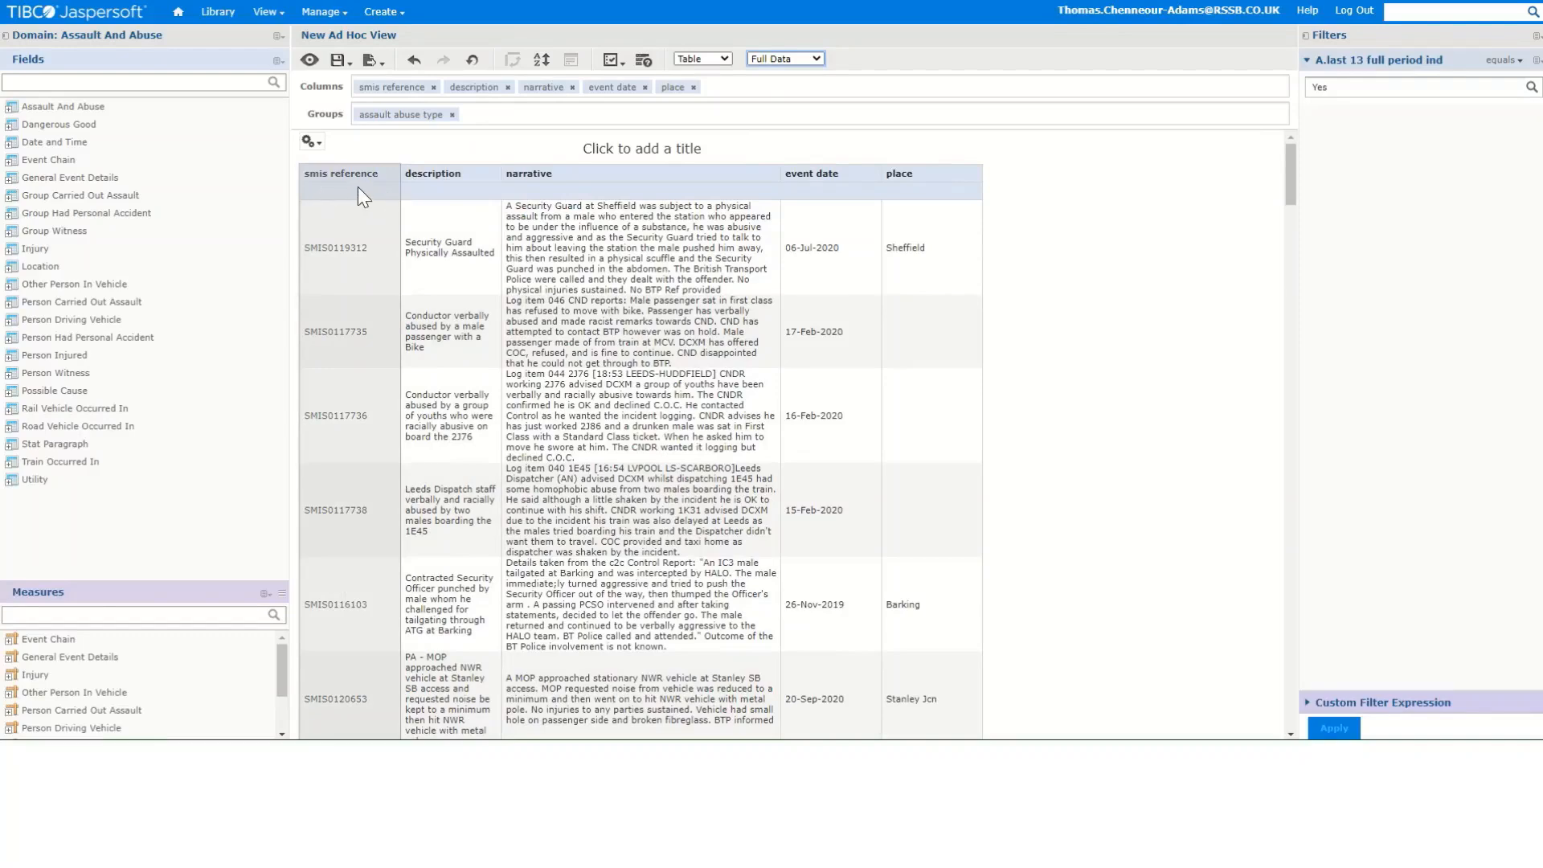
scroll(365, 240, down, 15)
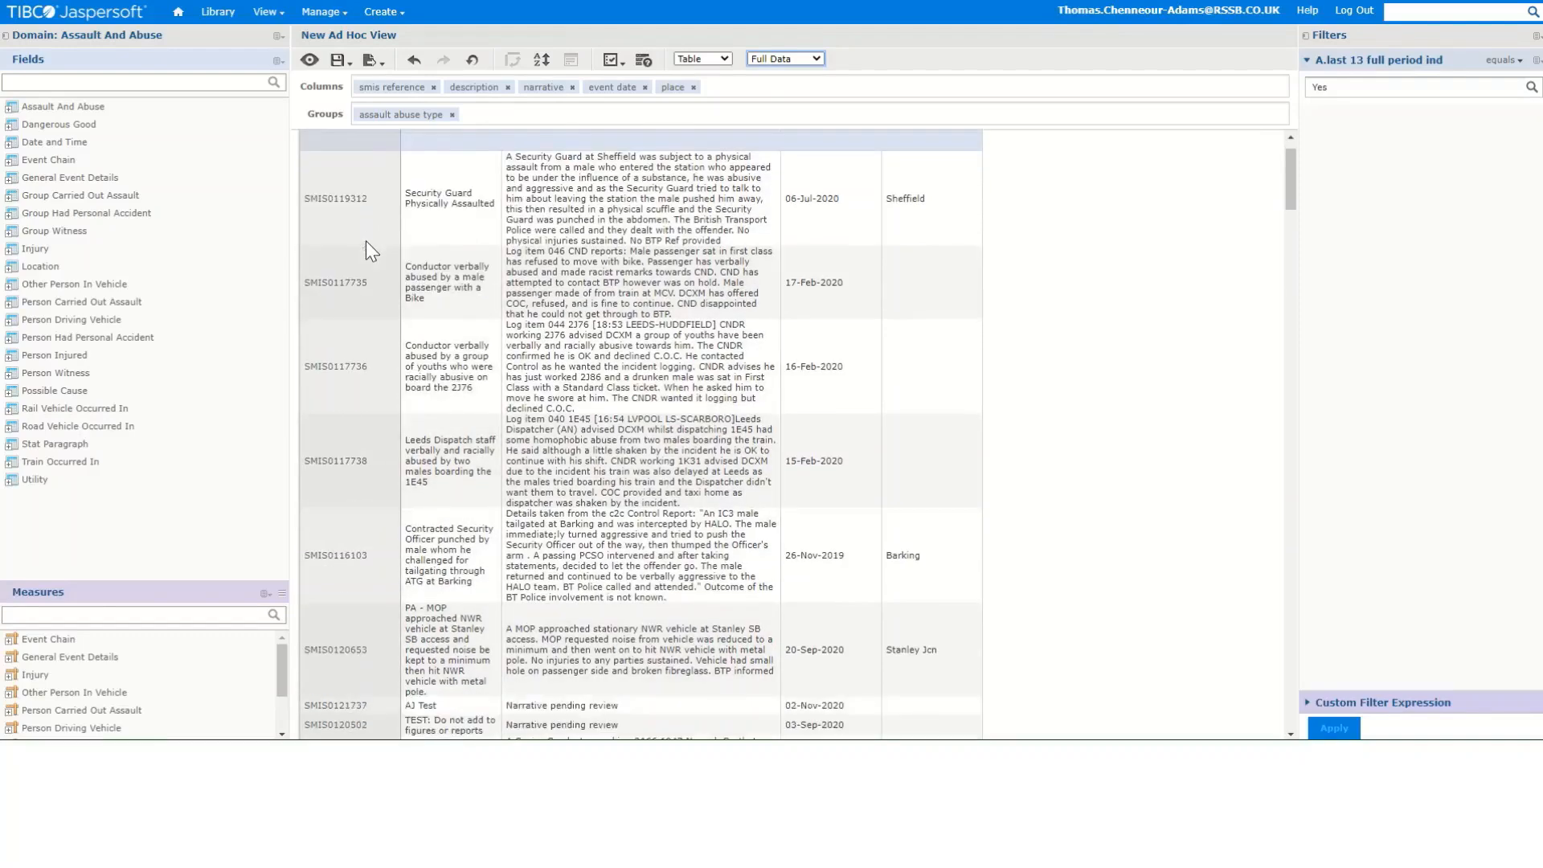
scroll(379, 281, down, 15)
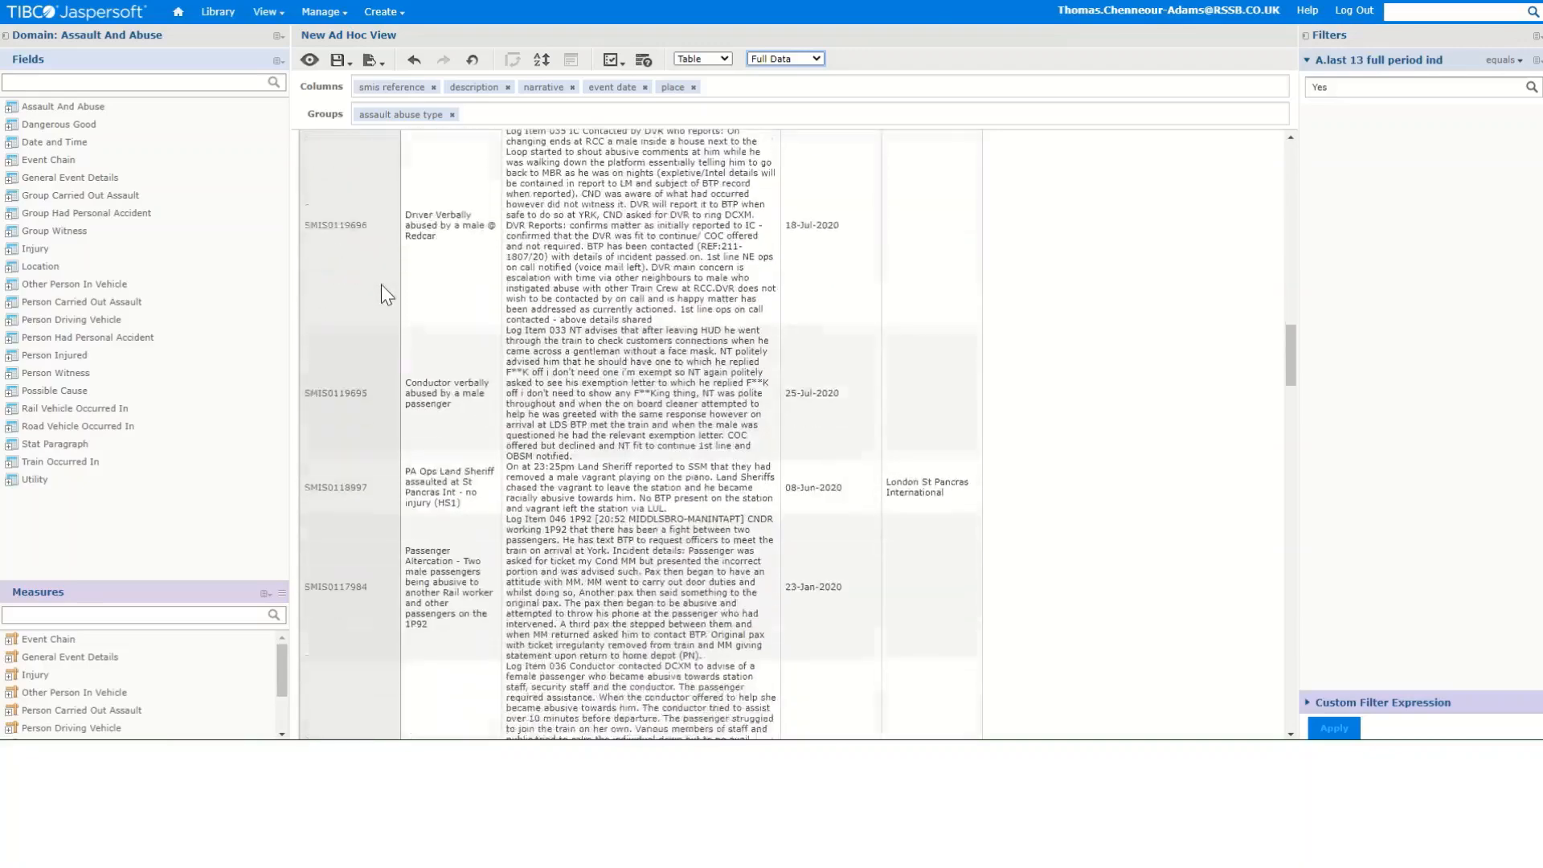
scroll(374, 294, up, 20)
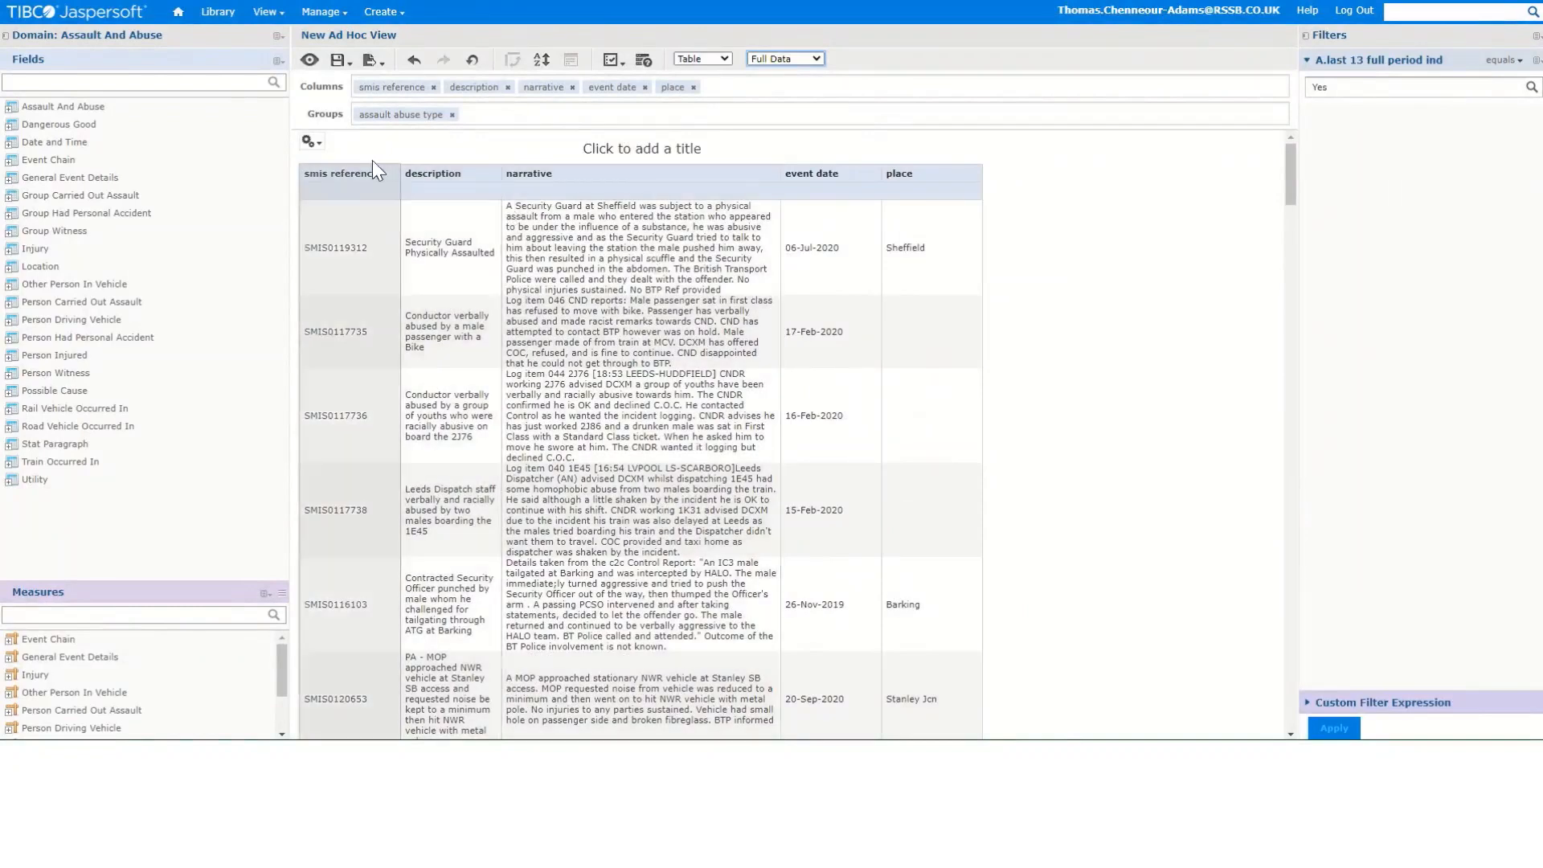
- Try switching the table to Totals Data to review group totals, then return to Detailed Data
click(316, 143)
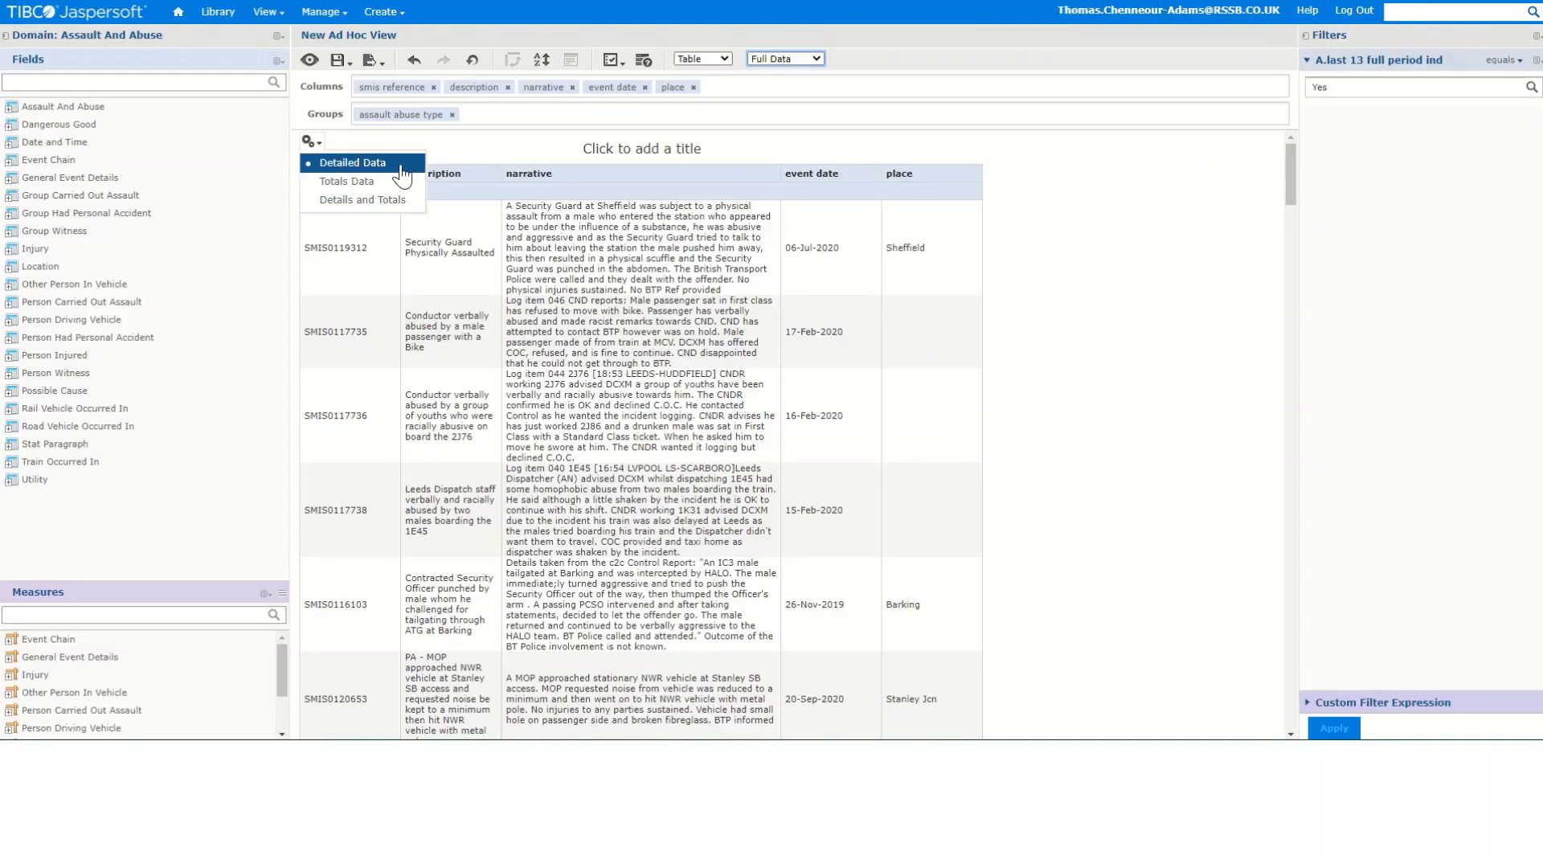
click(372, 180)
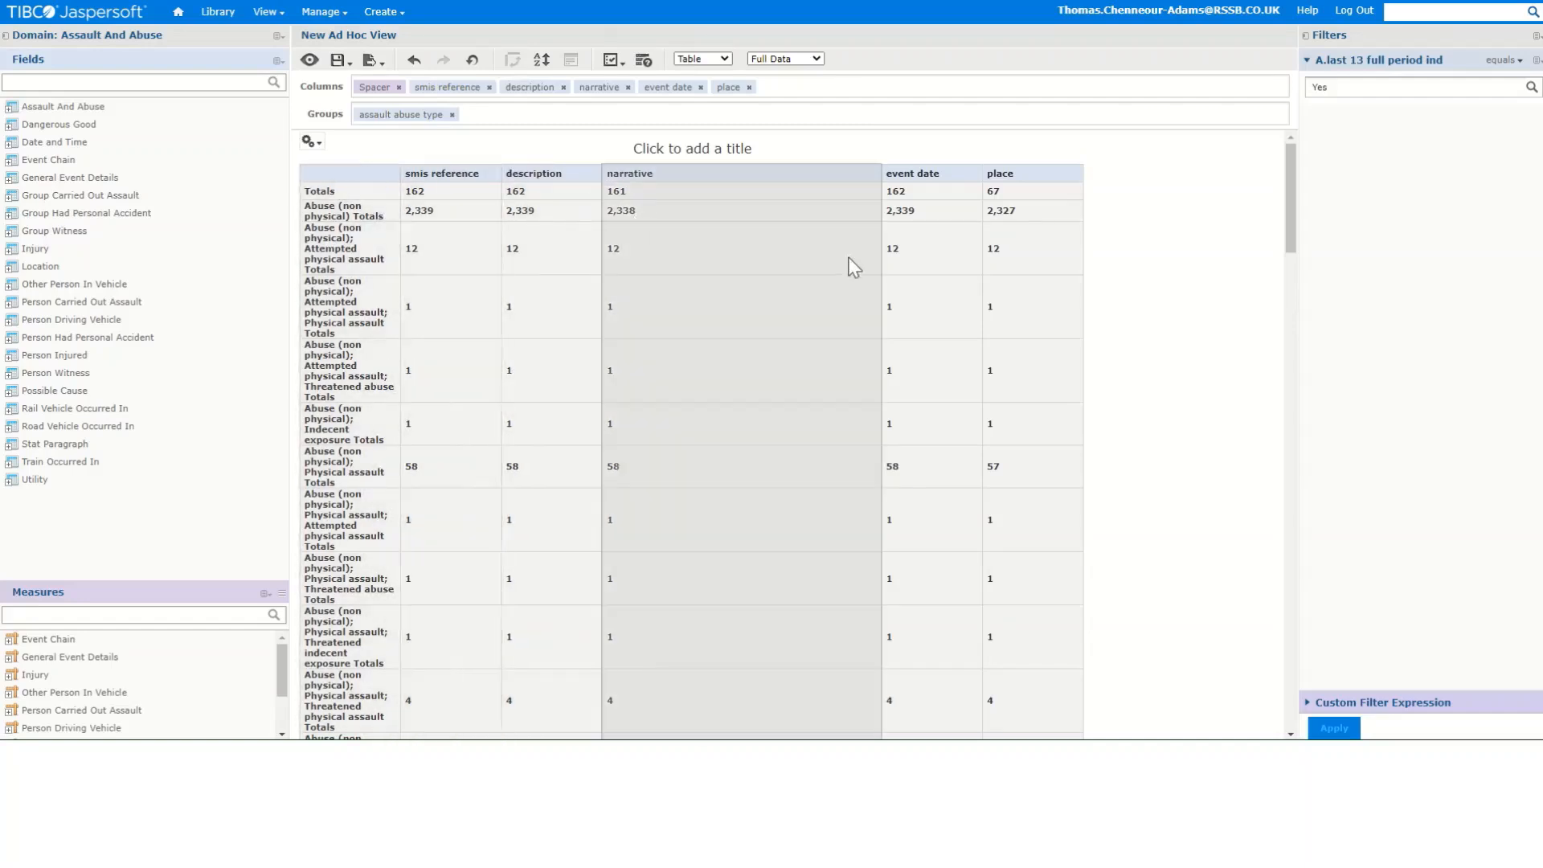
scroll(340, 208, down, 1)
scroll(341, 211, up, 1)
scroll(341, 211, down, 1)
scroll(339, 206, up, 1)
scroll(345, 206, down, 5)
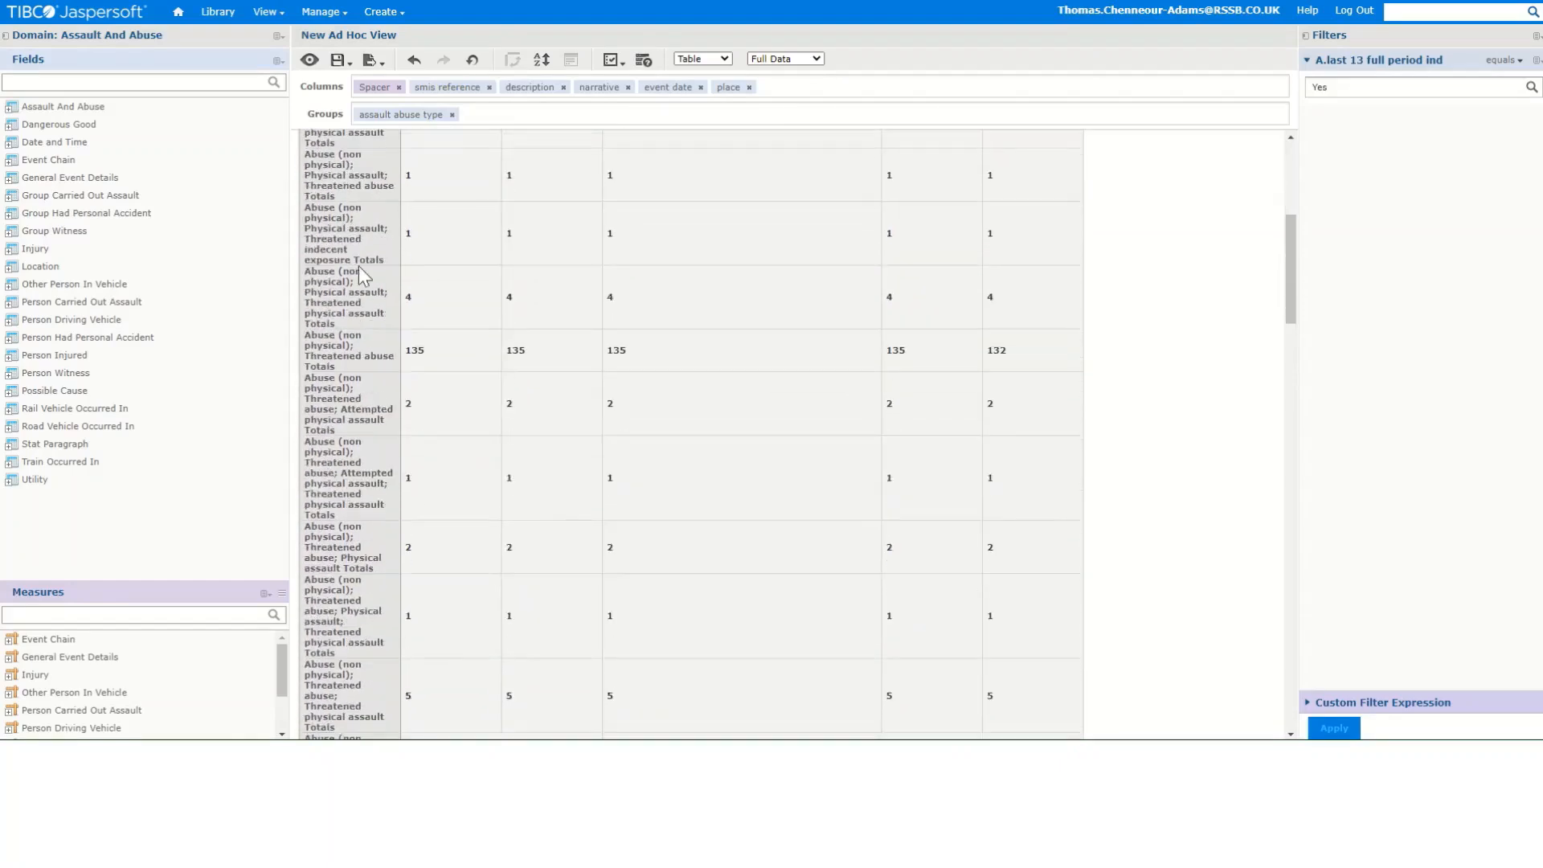
scroll(362, 458, down, 4)
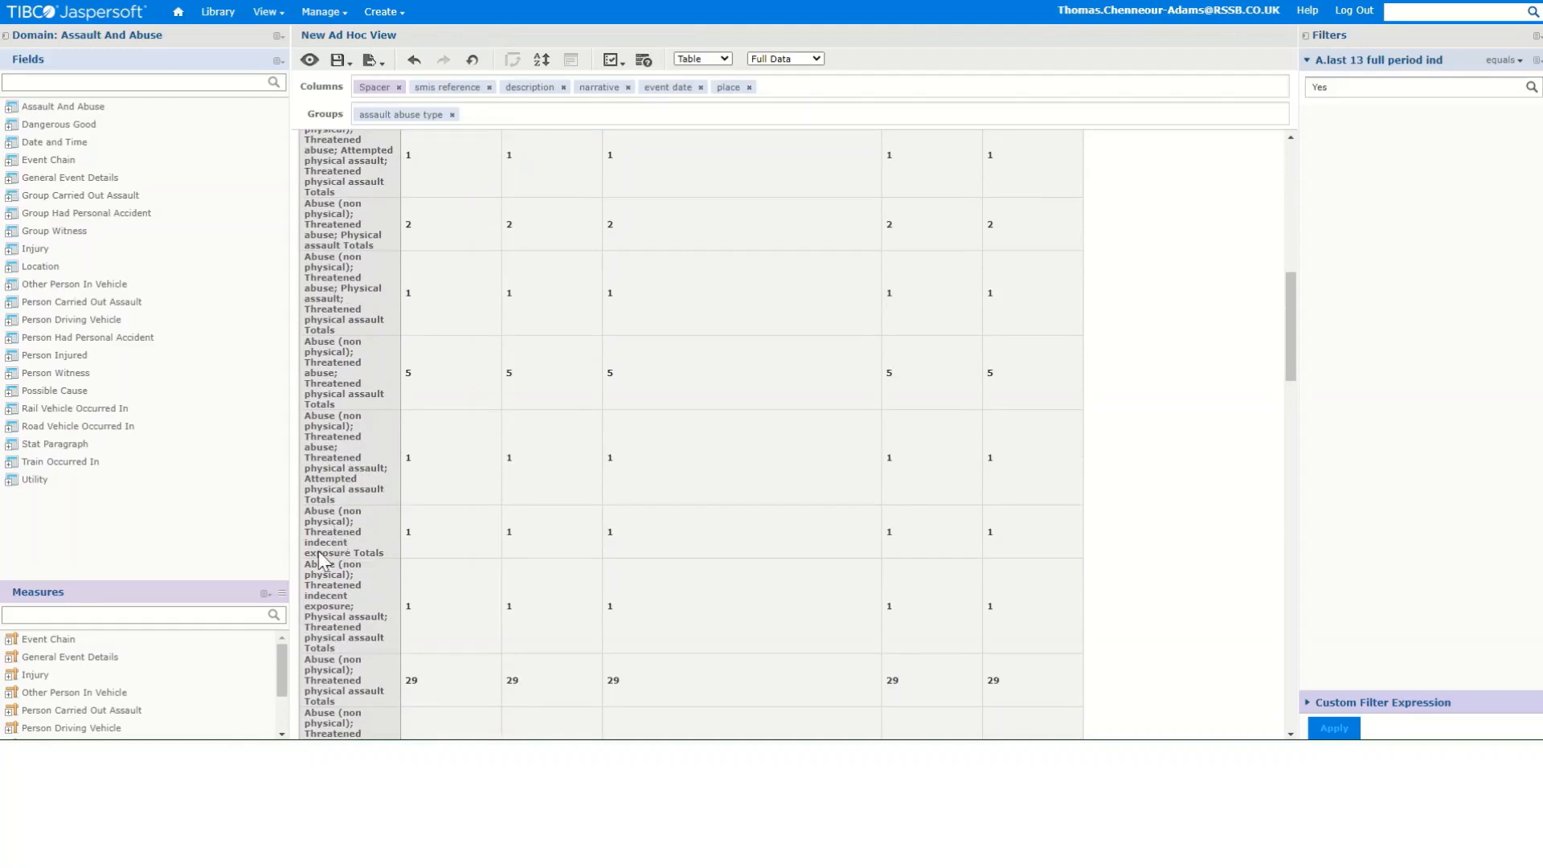
scroll(338, 548, down, 4)
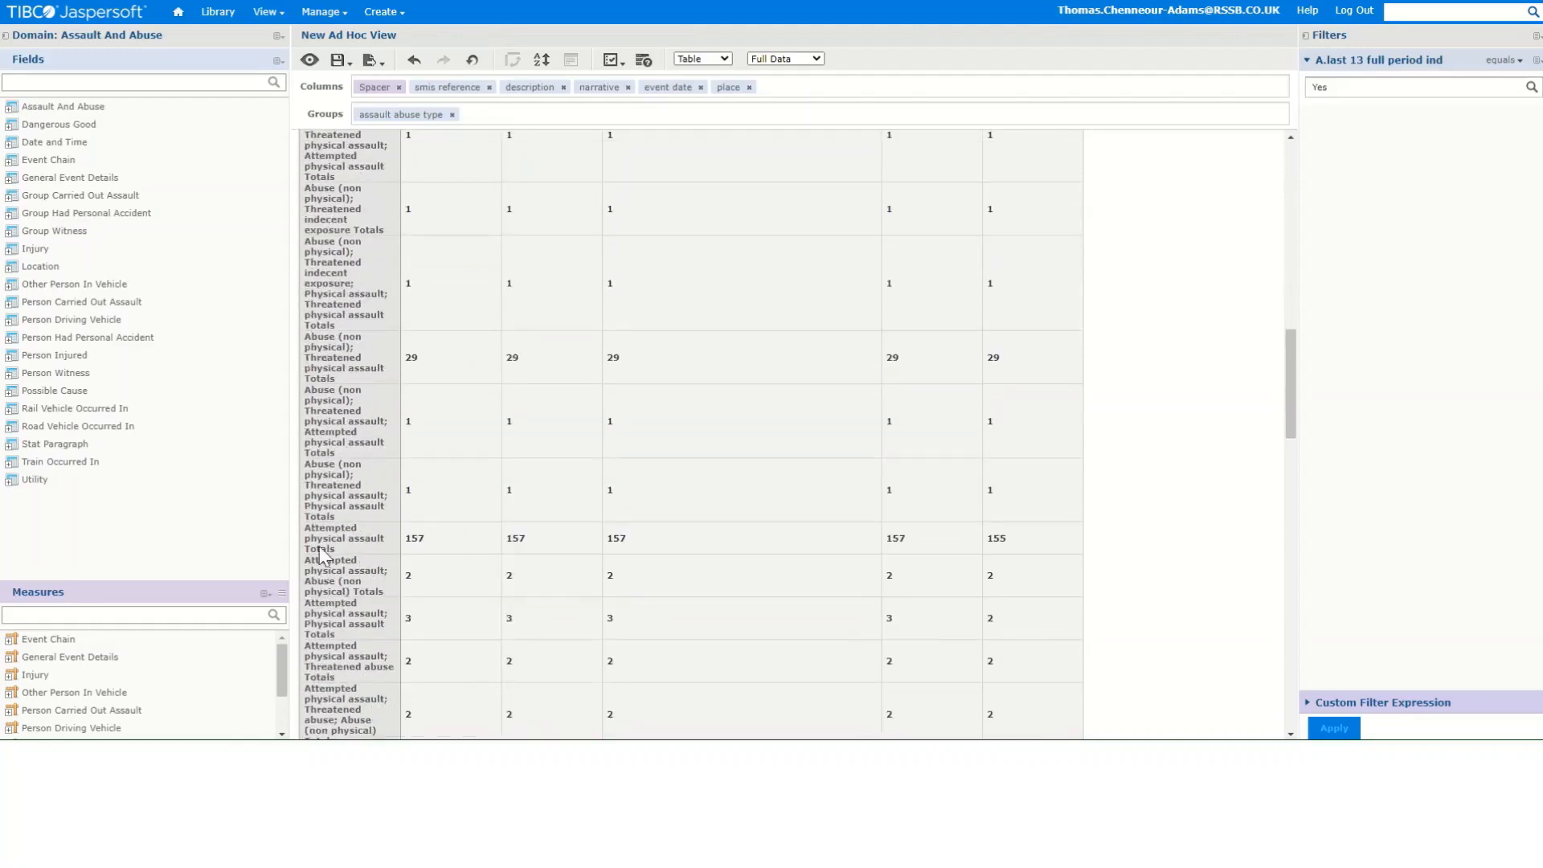
scroll(343, 539, down, 2)
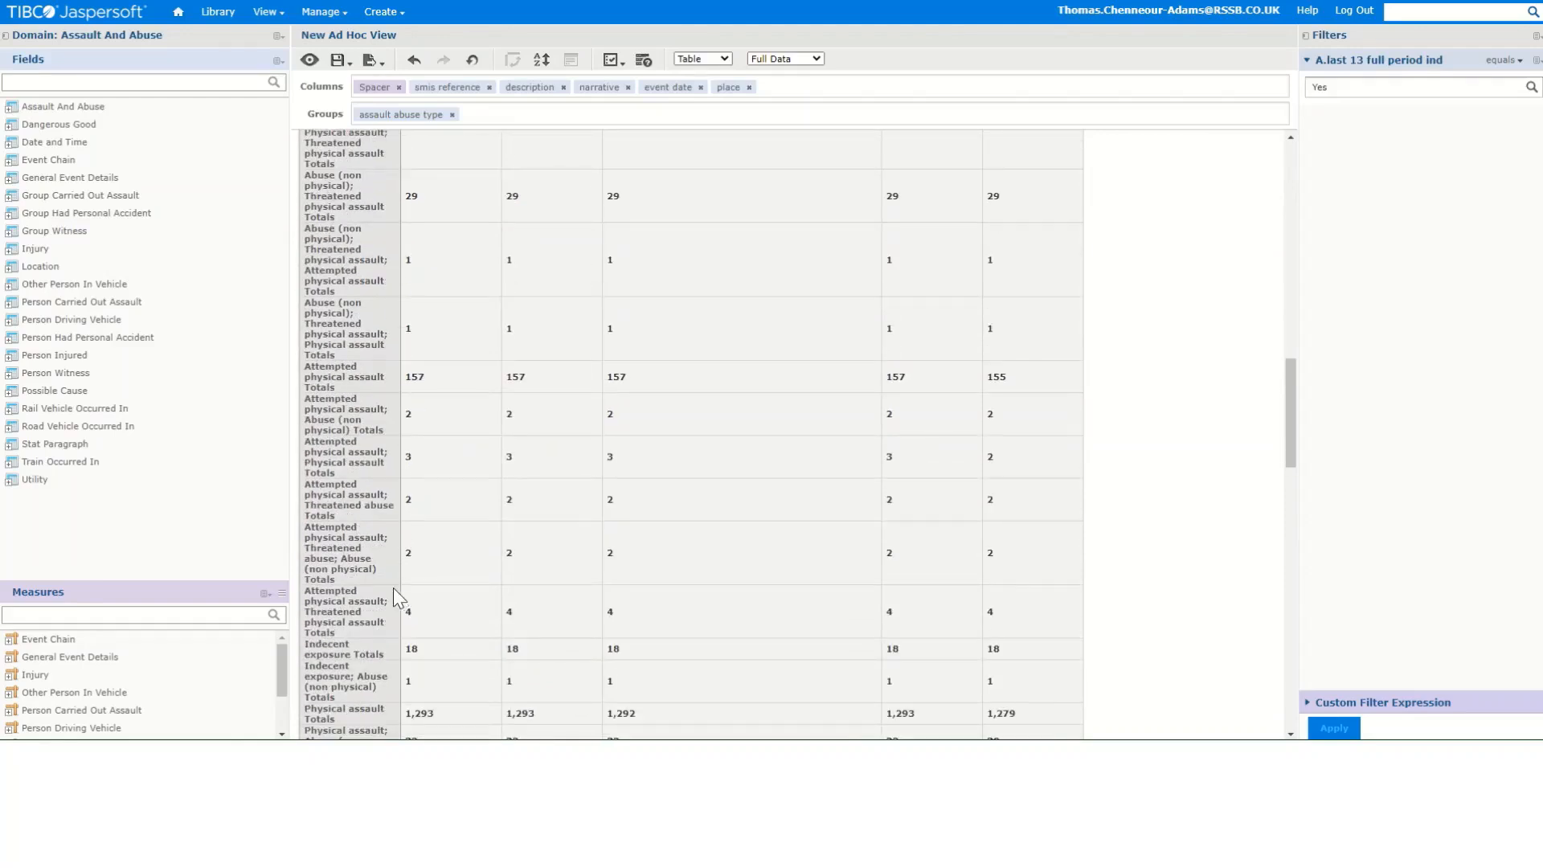
scroll(389, 579, up, 15)
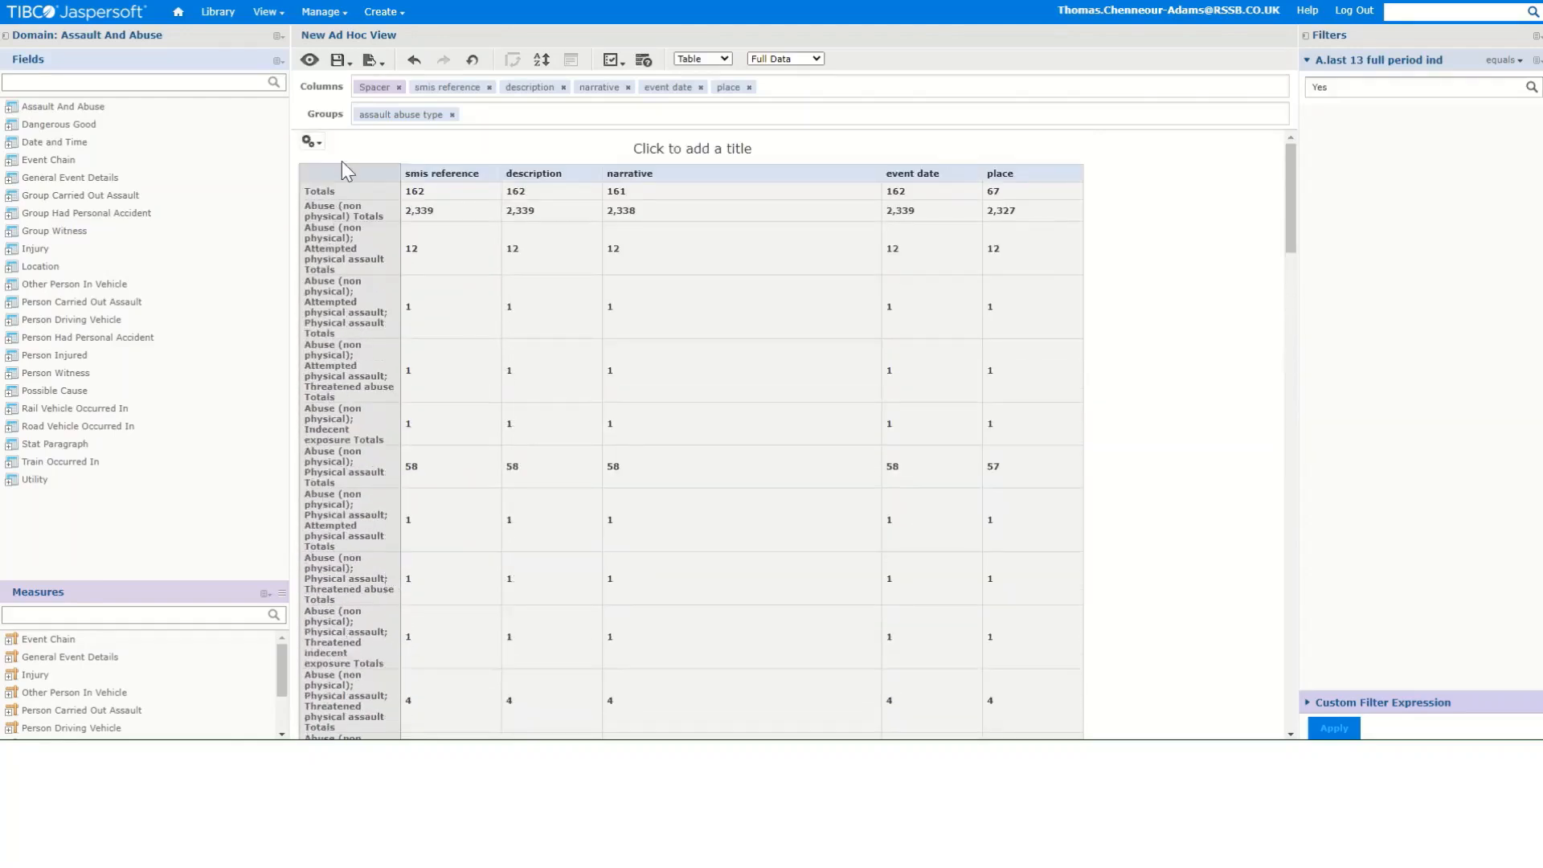
click(310, 142)
click(351, 201)
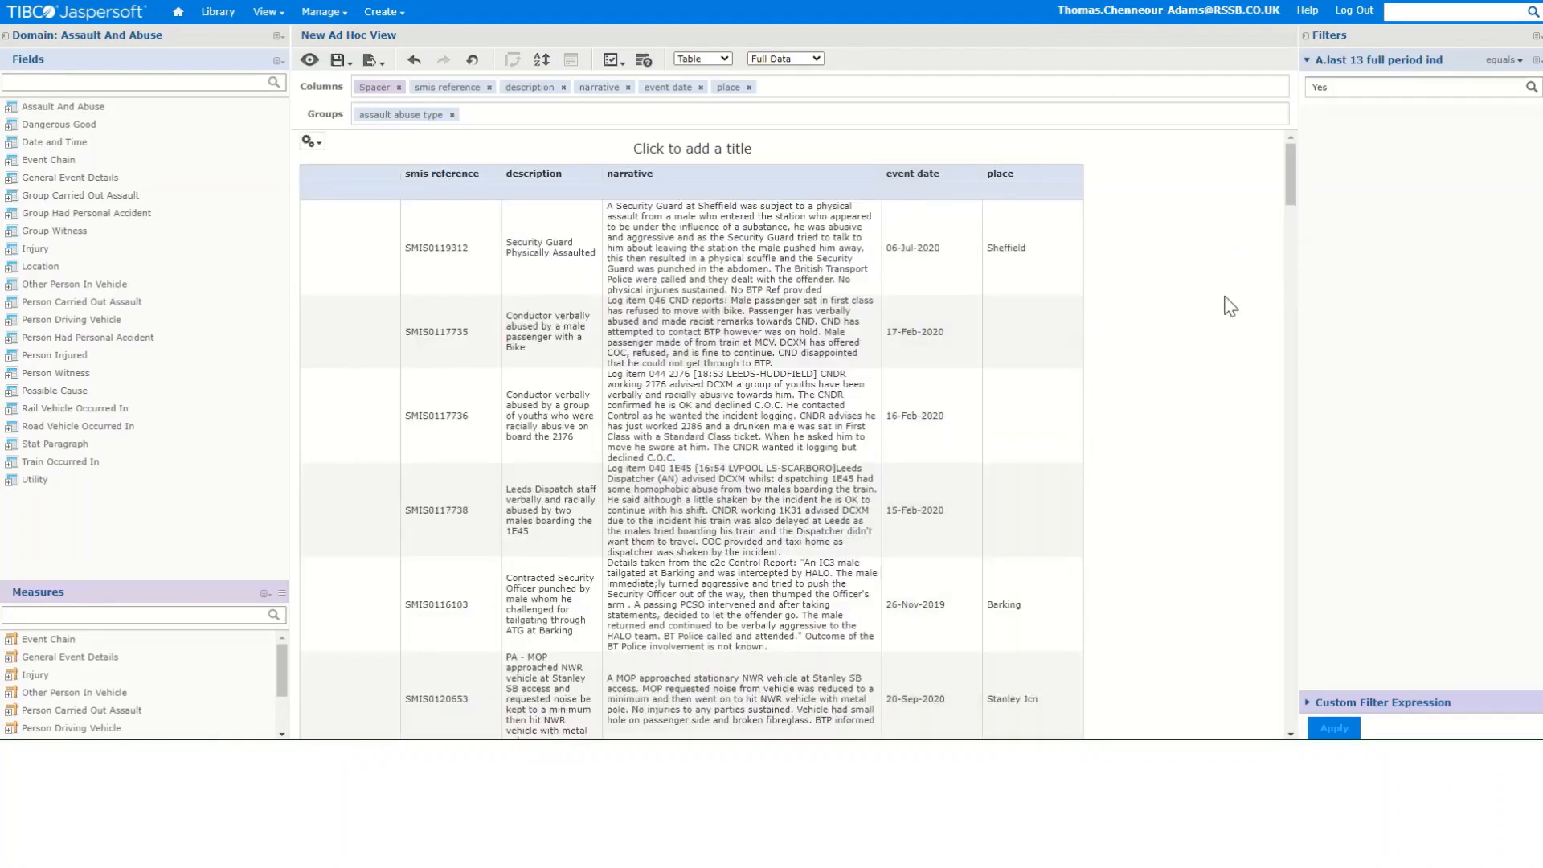
scroll(1223, 306, down, 8)
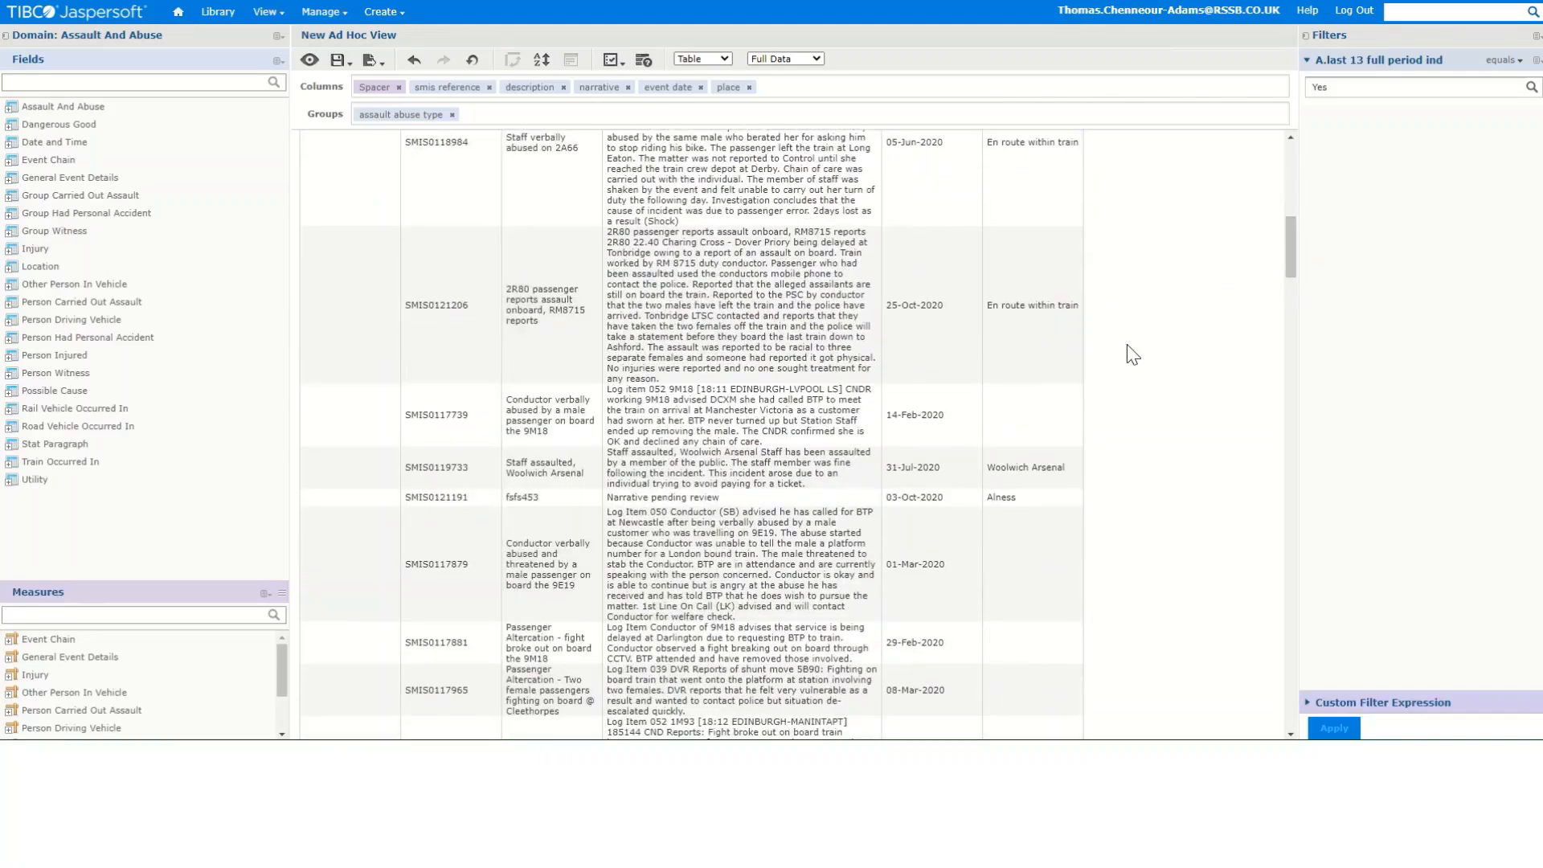
scroll(1129, 394, up, 8)
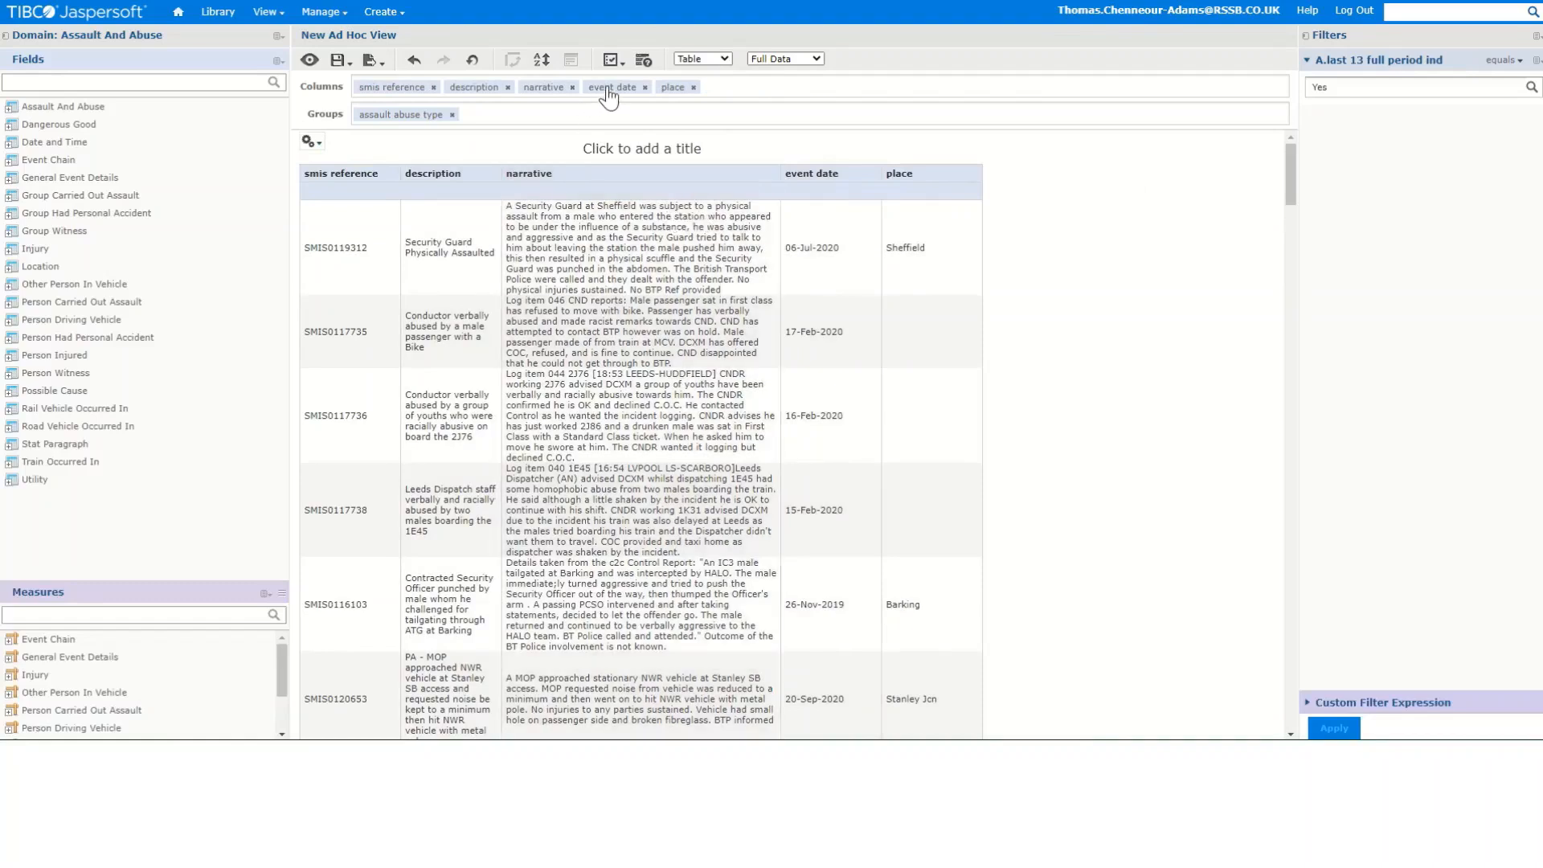
- Move the event date column next to smis reference and sort the table by event date, newest first
drag(611, 95, 459, 94)
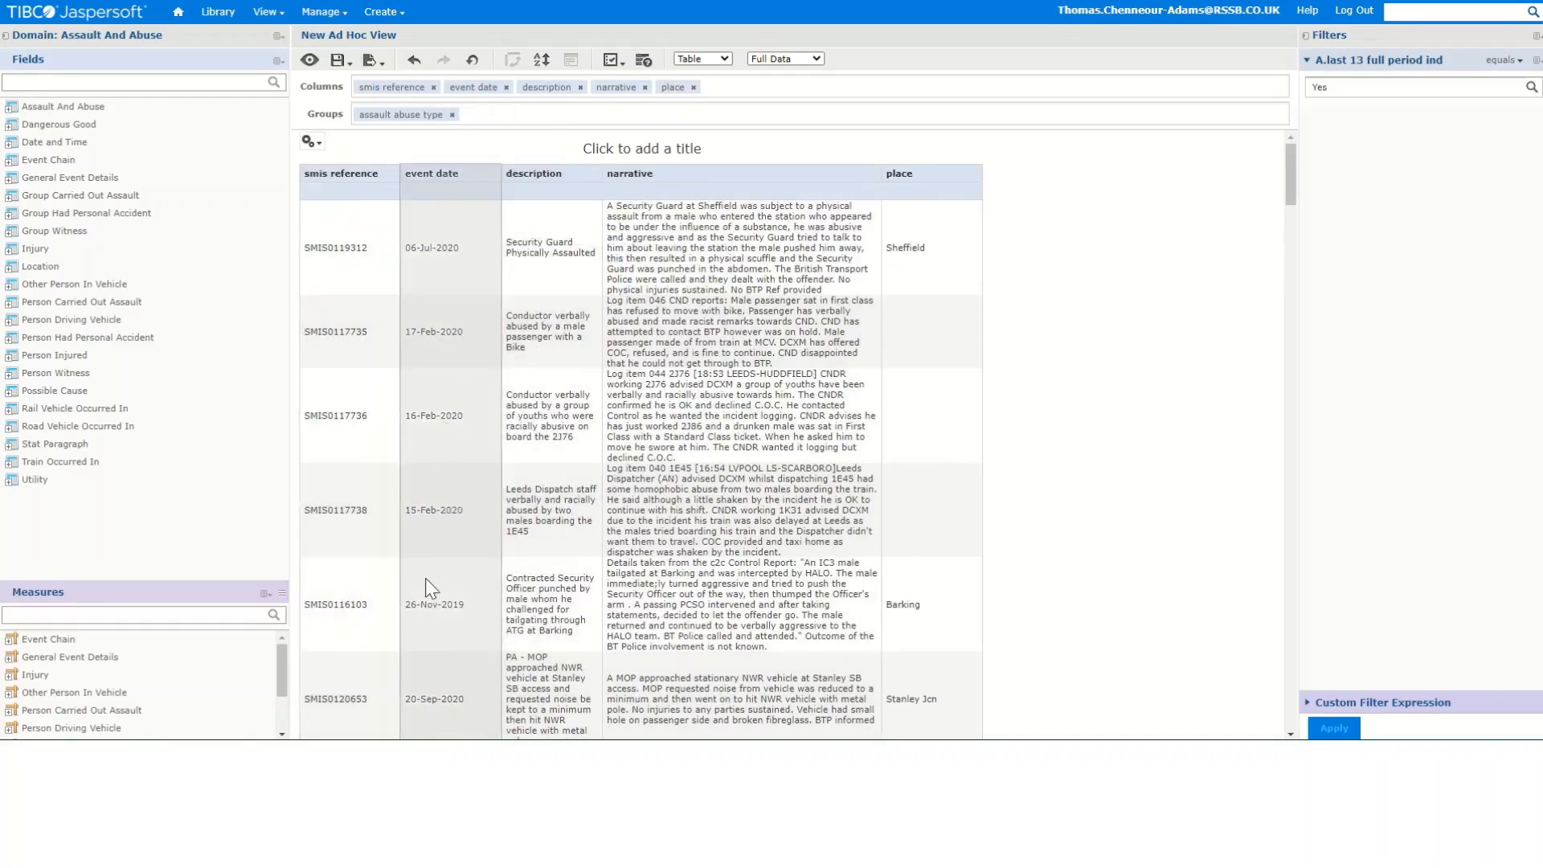
right_click(467, 176)
right_click(455, 179)
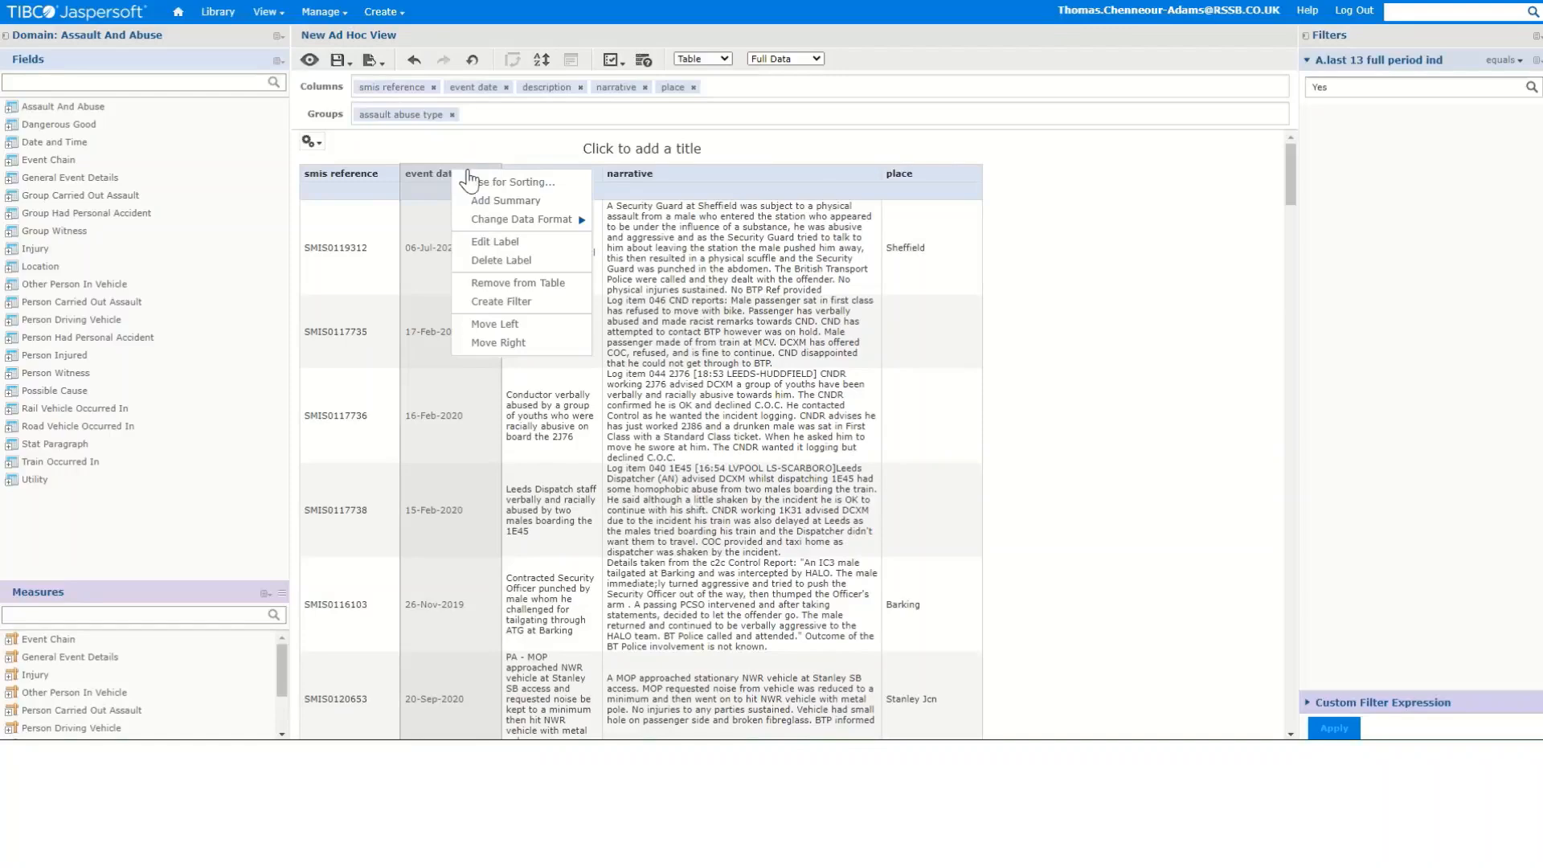
click(534, 183)
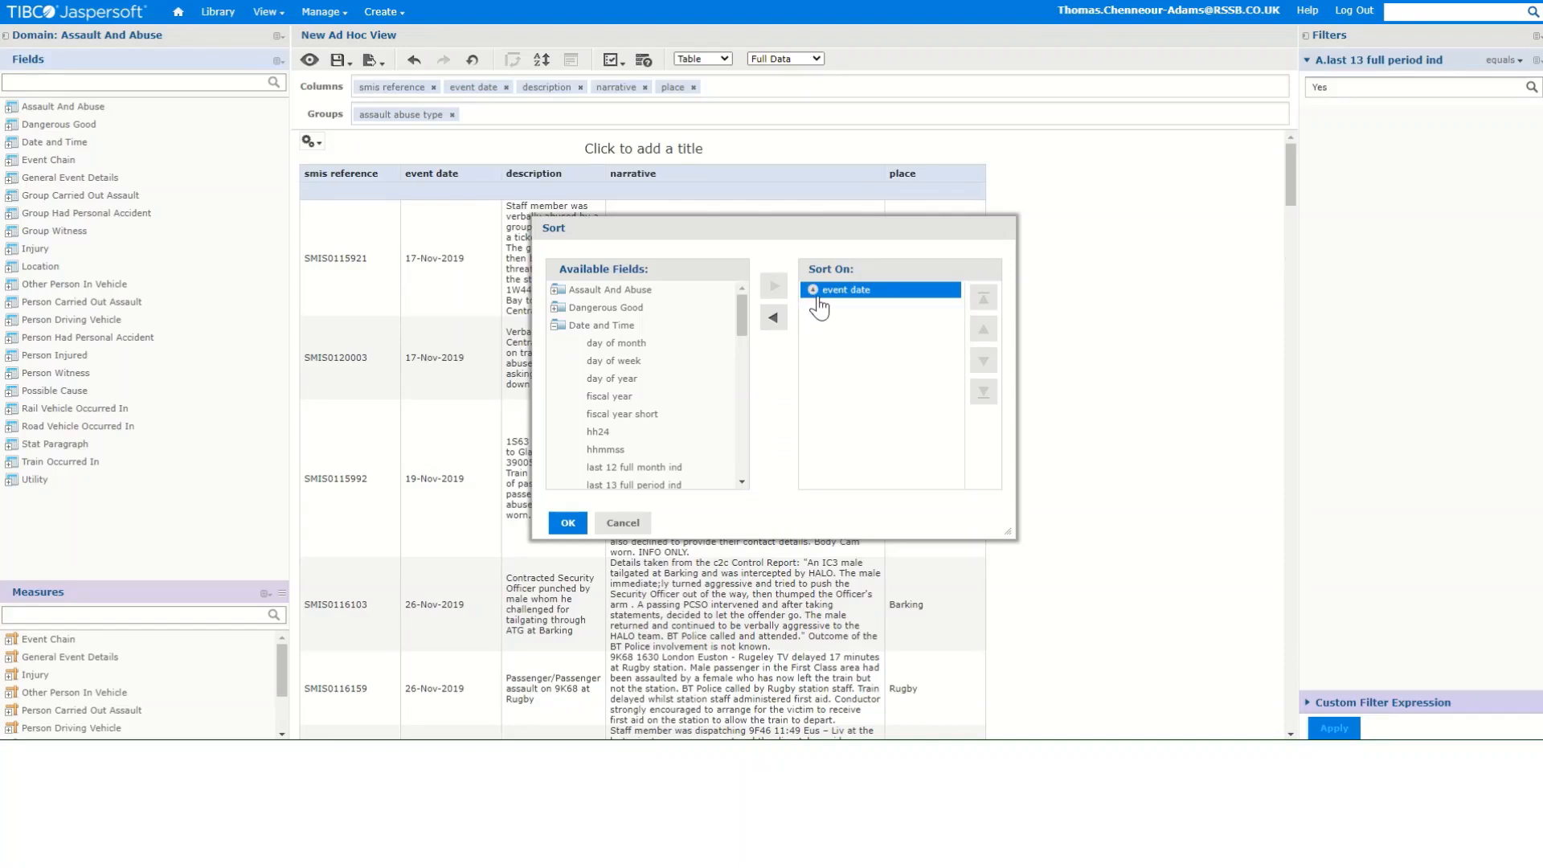
click(813, 289)
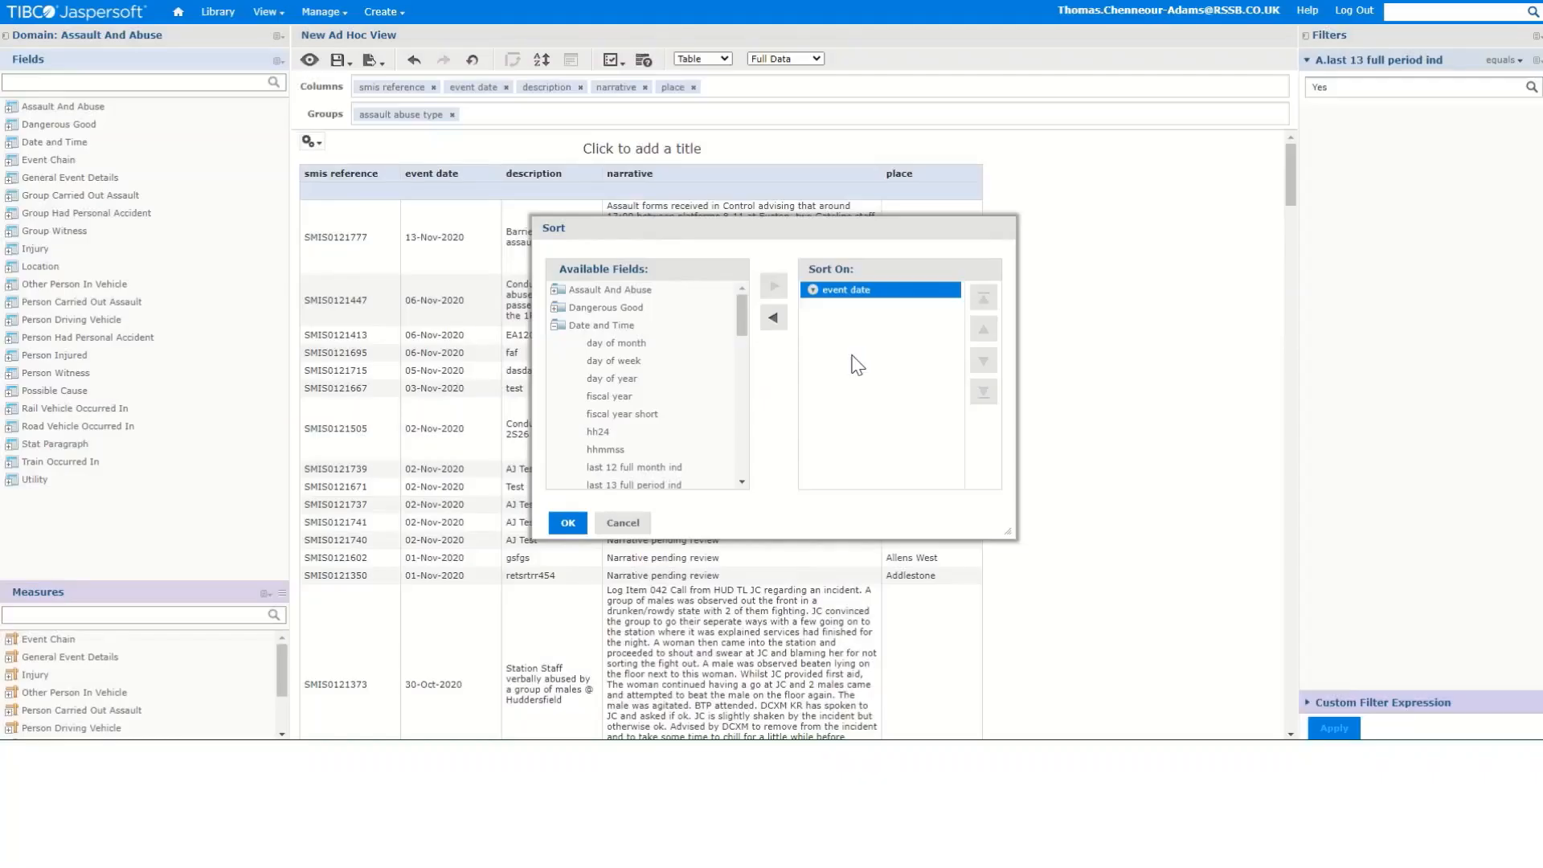
click(570, 524)
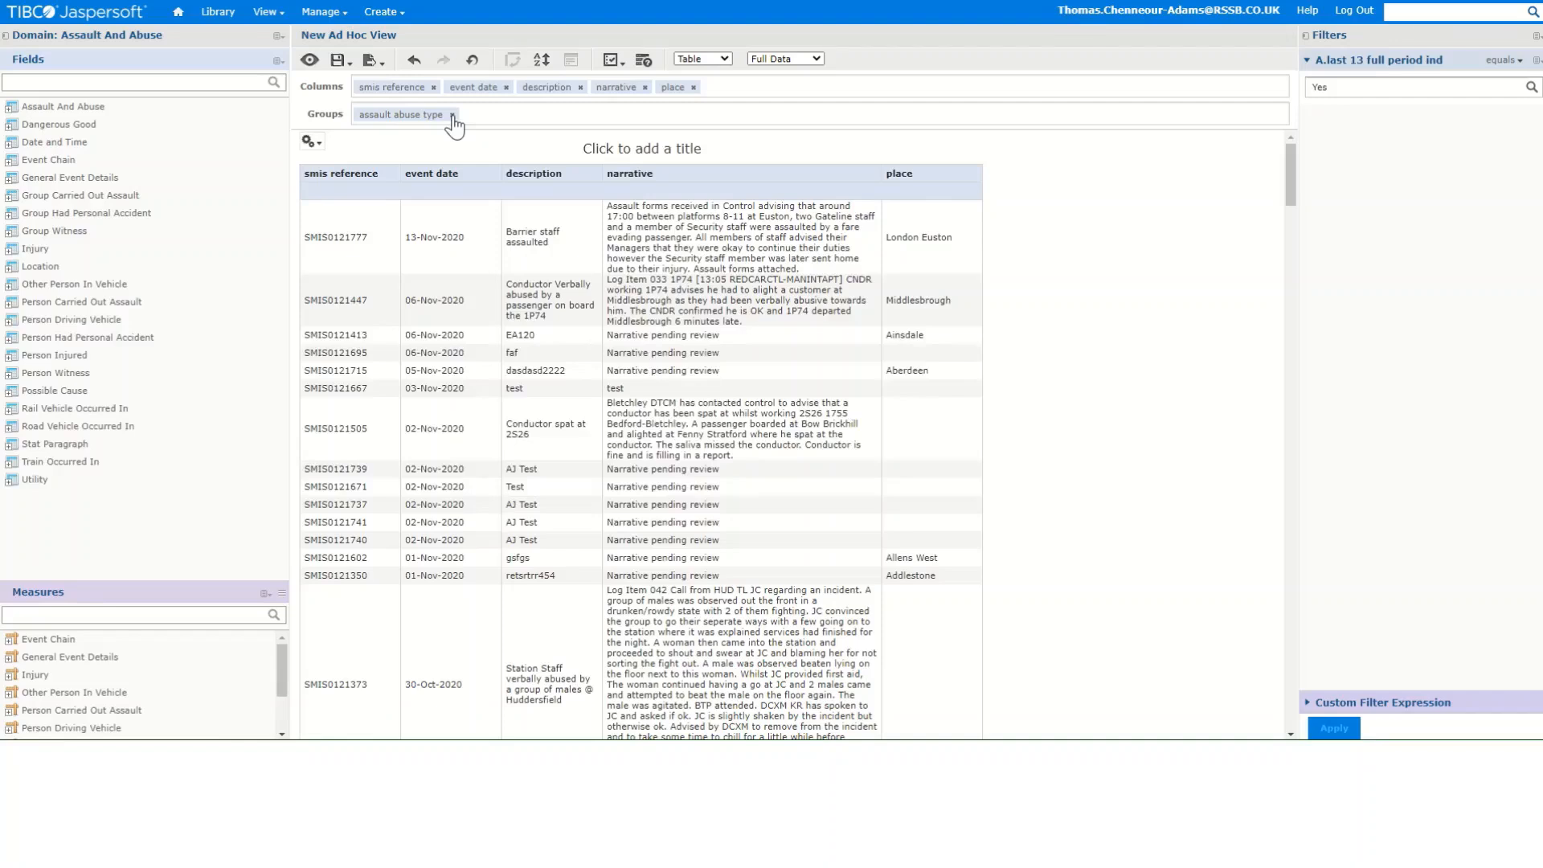
- Relabel the place column as Location
click(443, 179)
right_click(925, 175)
click(970, 230)
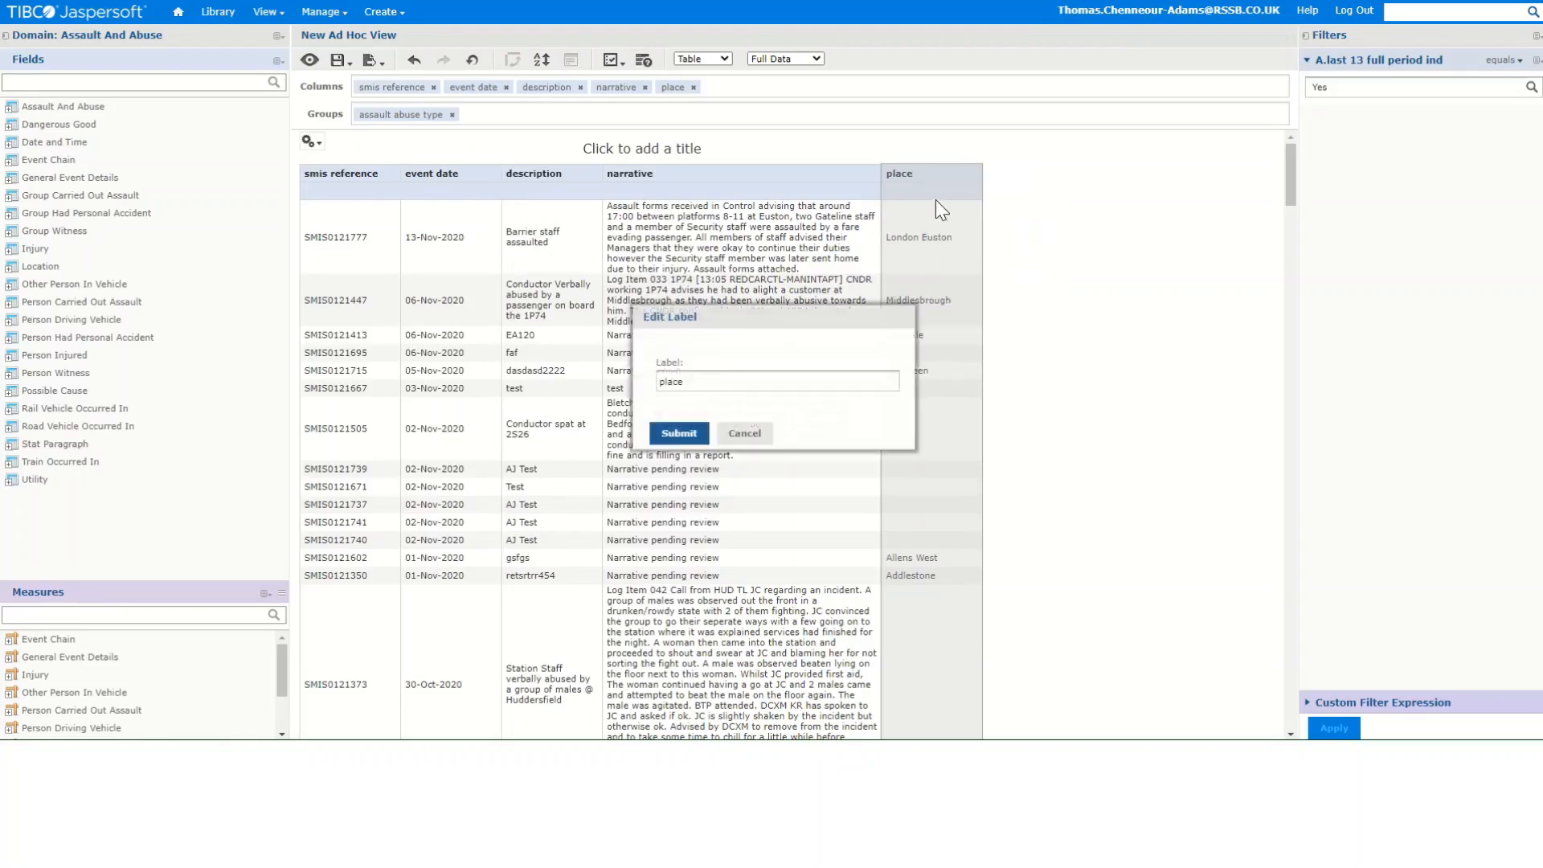
key(BackSpace)
text(Location)
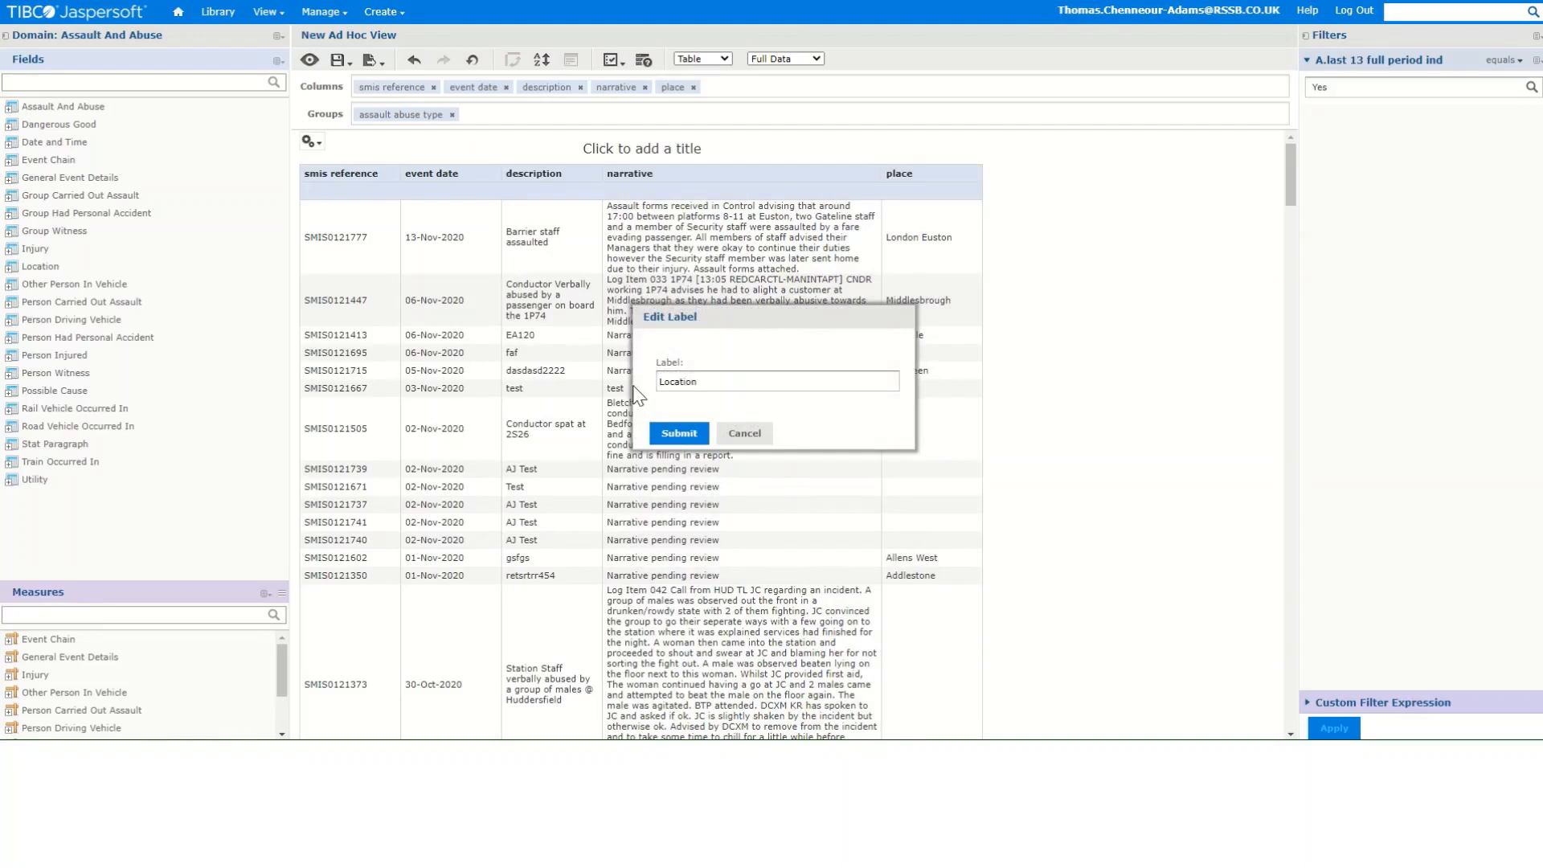
click(679, 434)
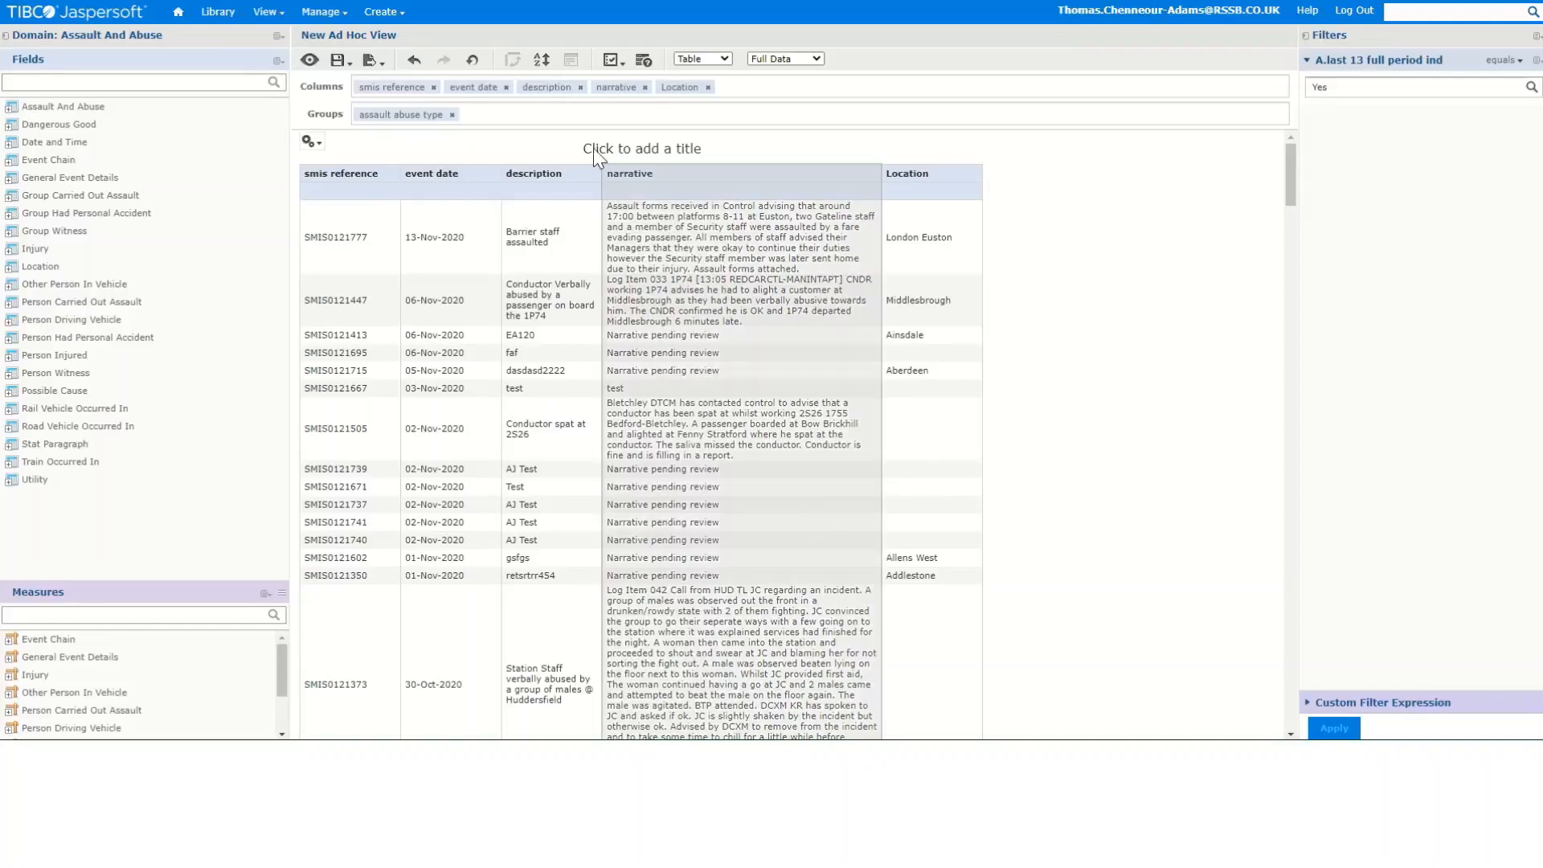
- Save the ad hoc view as Training example 2 in a personal folder inside the RSSB folder
click(336, 64)
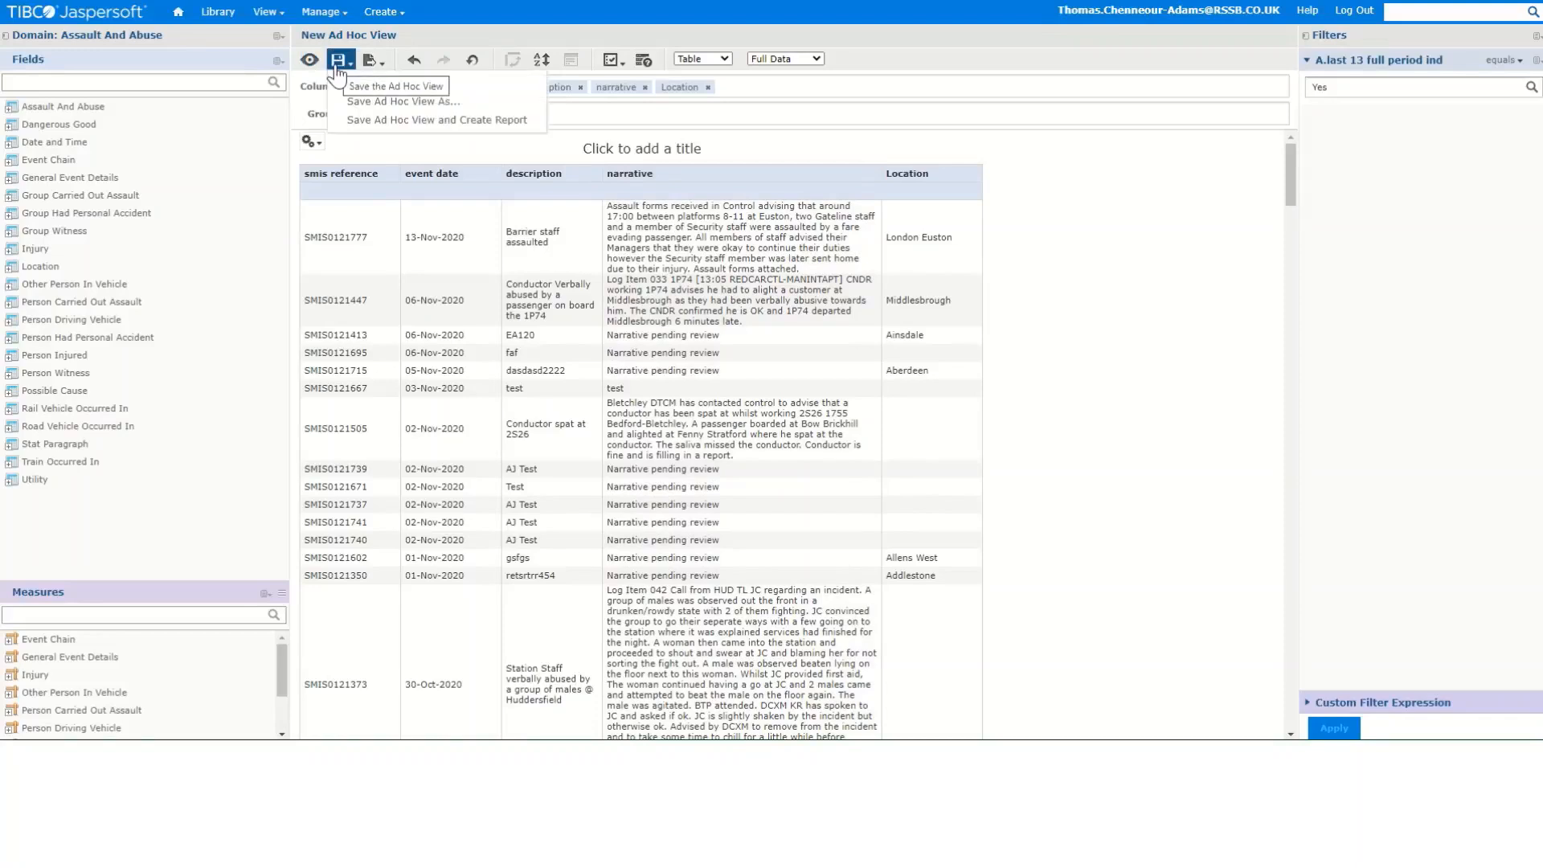
click(362, 102)
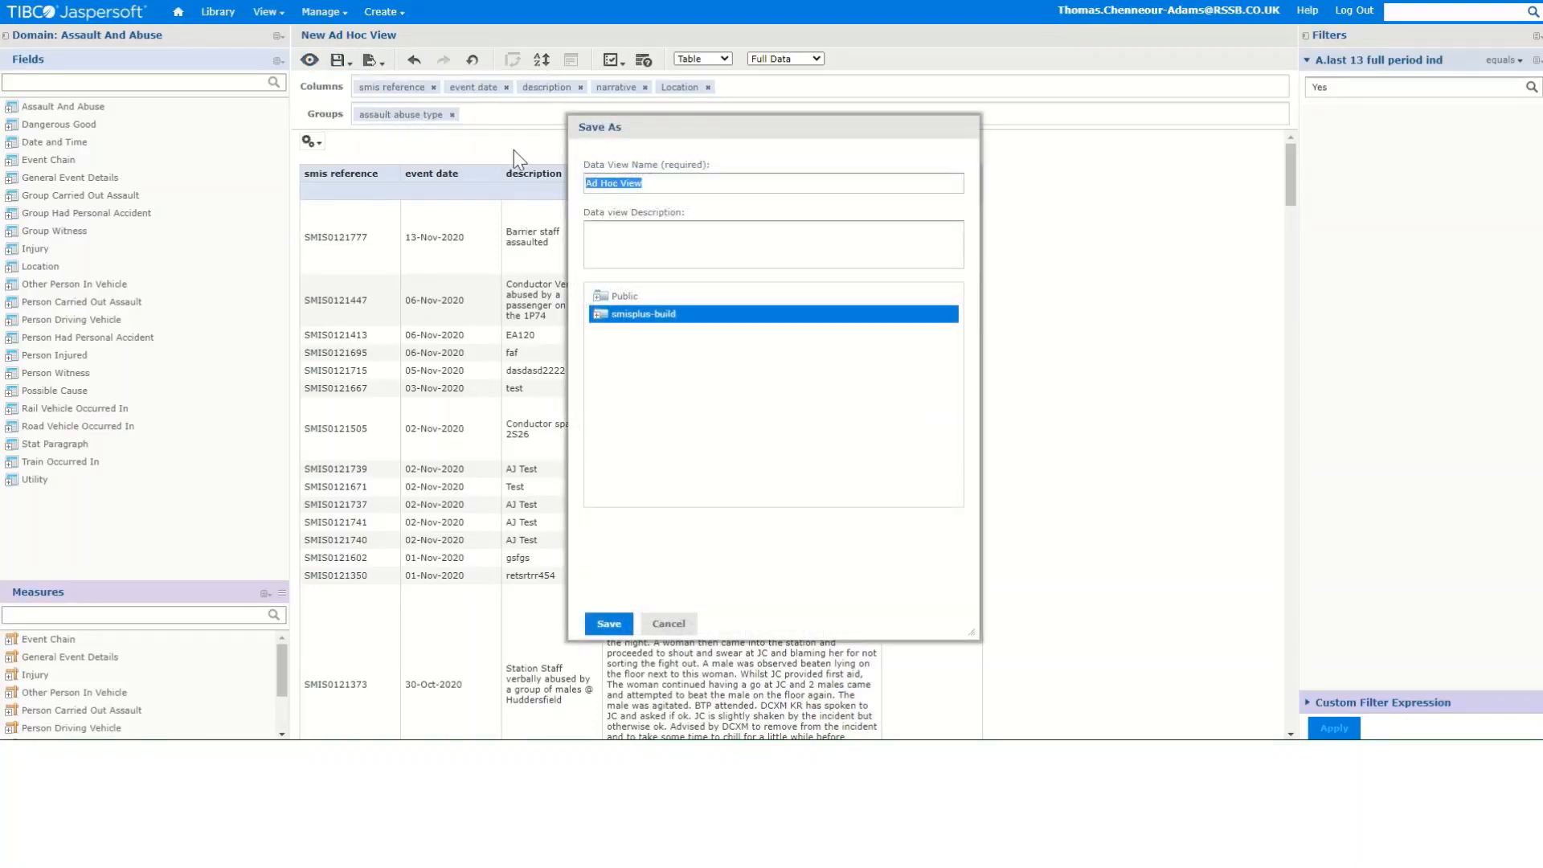
drag(672, 182, 534, 191)
text(Training example 2)
click(599, 318)
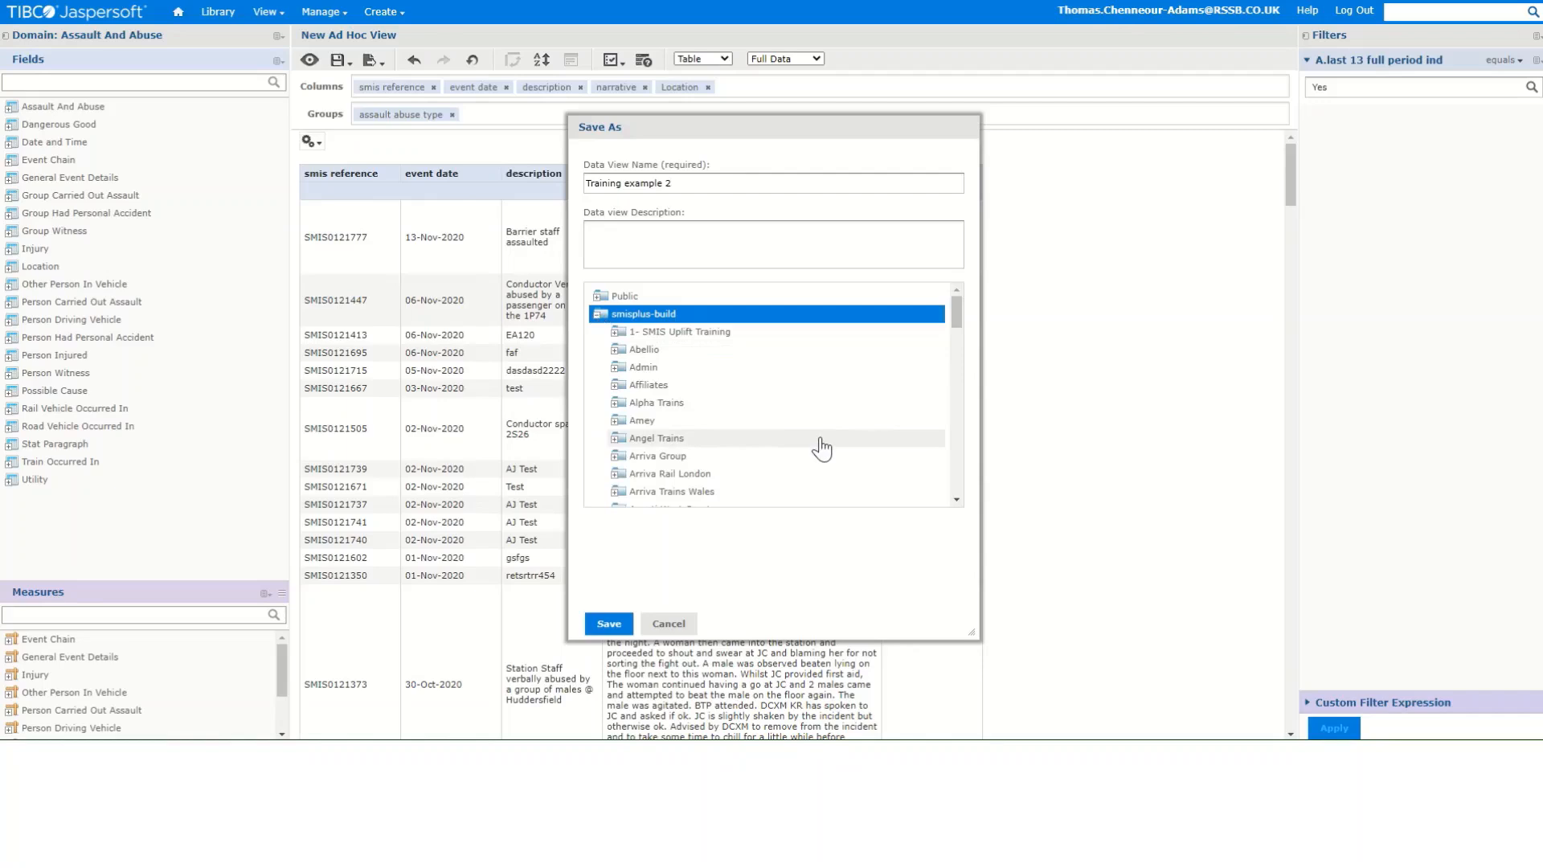
scroll(812, 441, down, 3)
scroll(812, 441, down, 10)
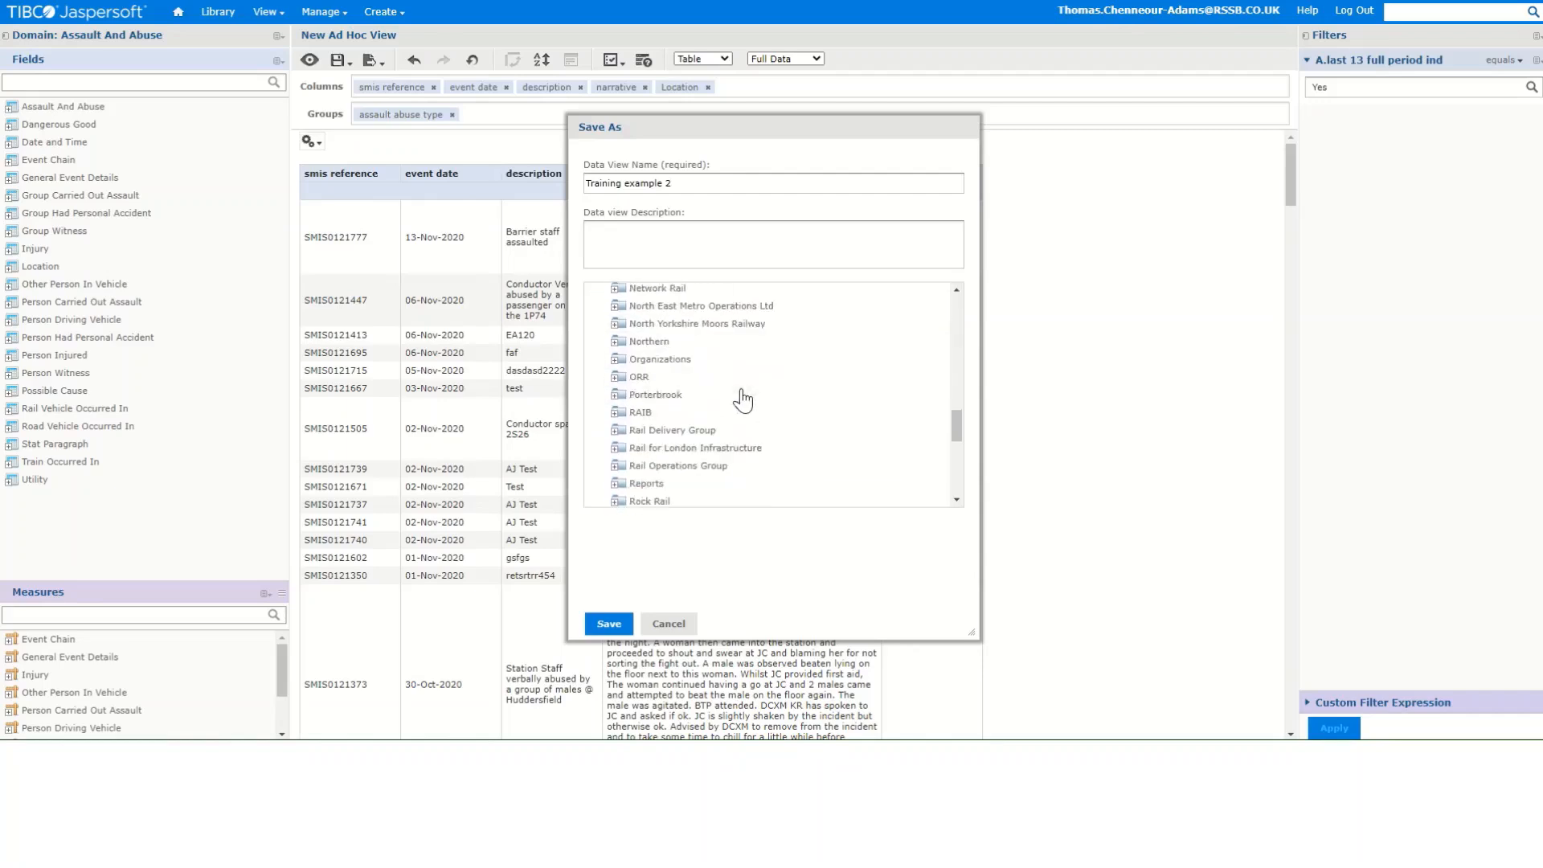
scroll(678, 476, down, 3)
click(619, 440)
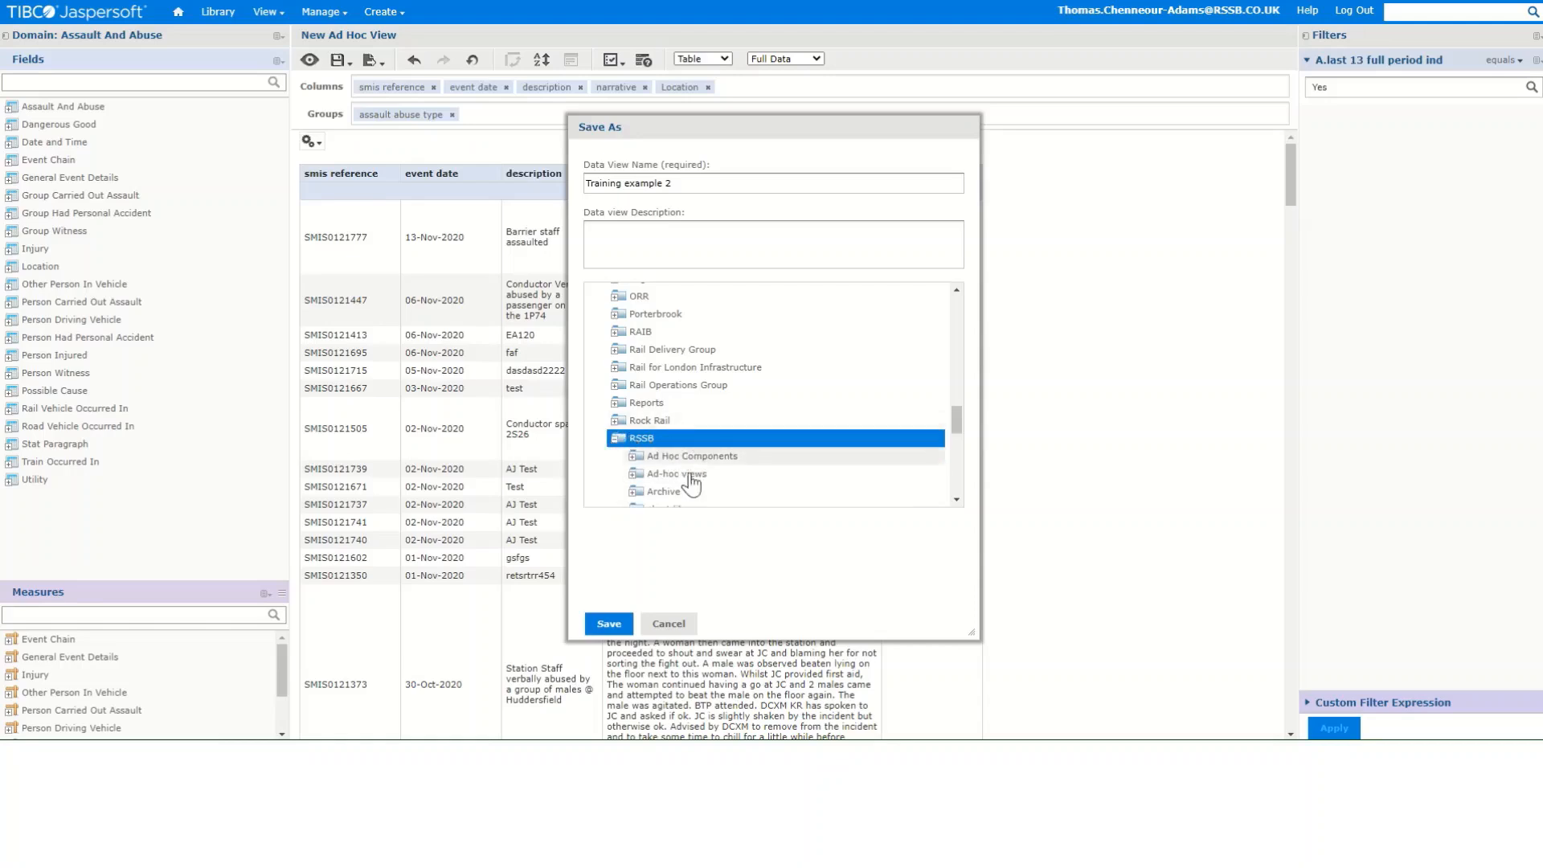
scroll(680, 450, down, 6)
click(675, 392)
scroll(713, 414, down, 10)
click(707, 401)
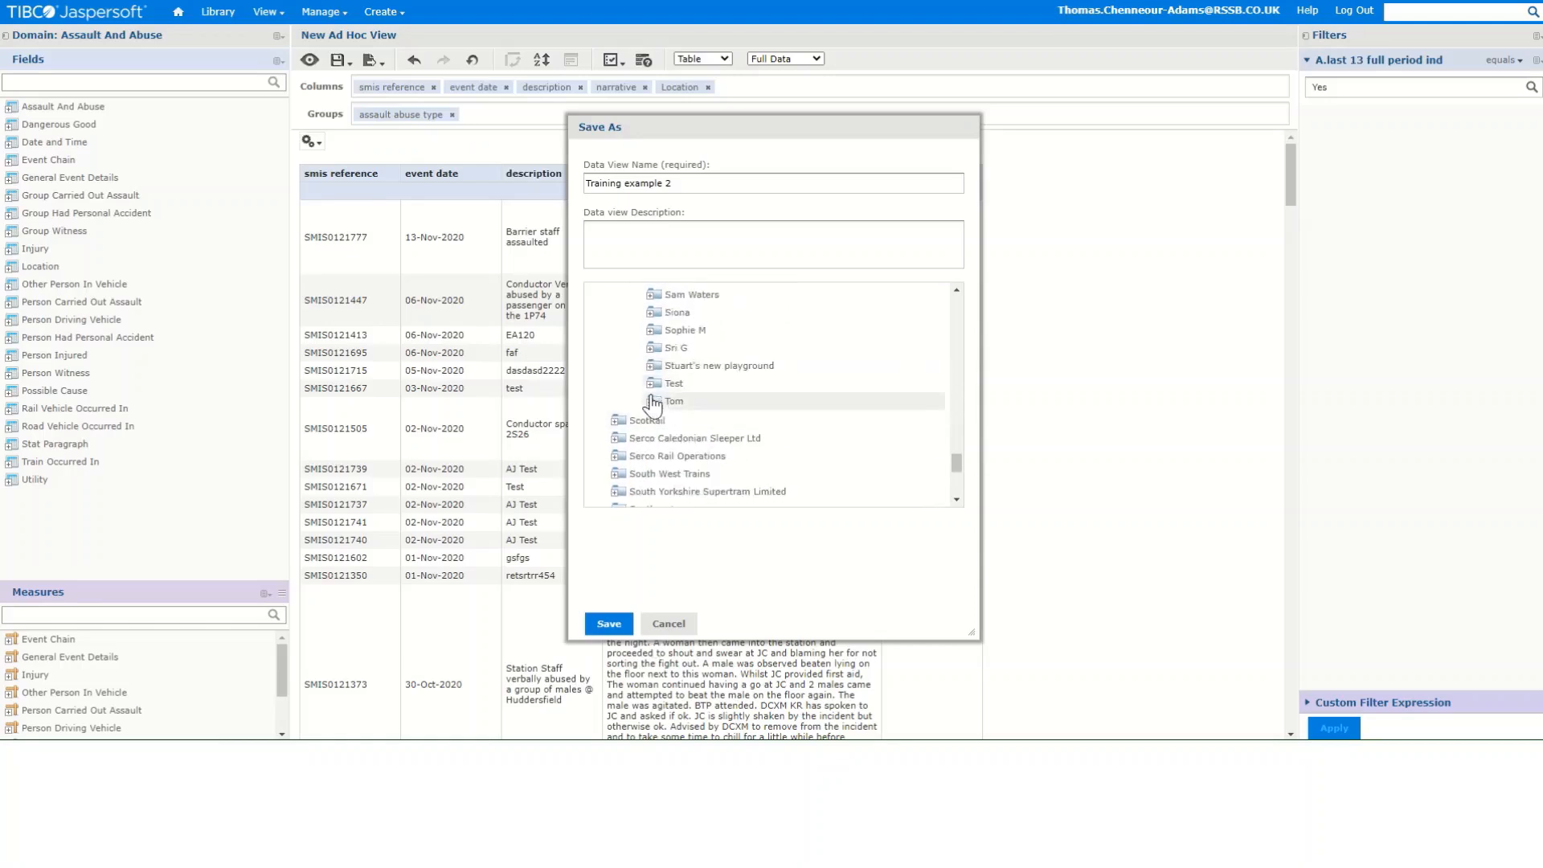
click(617, 626)
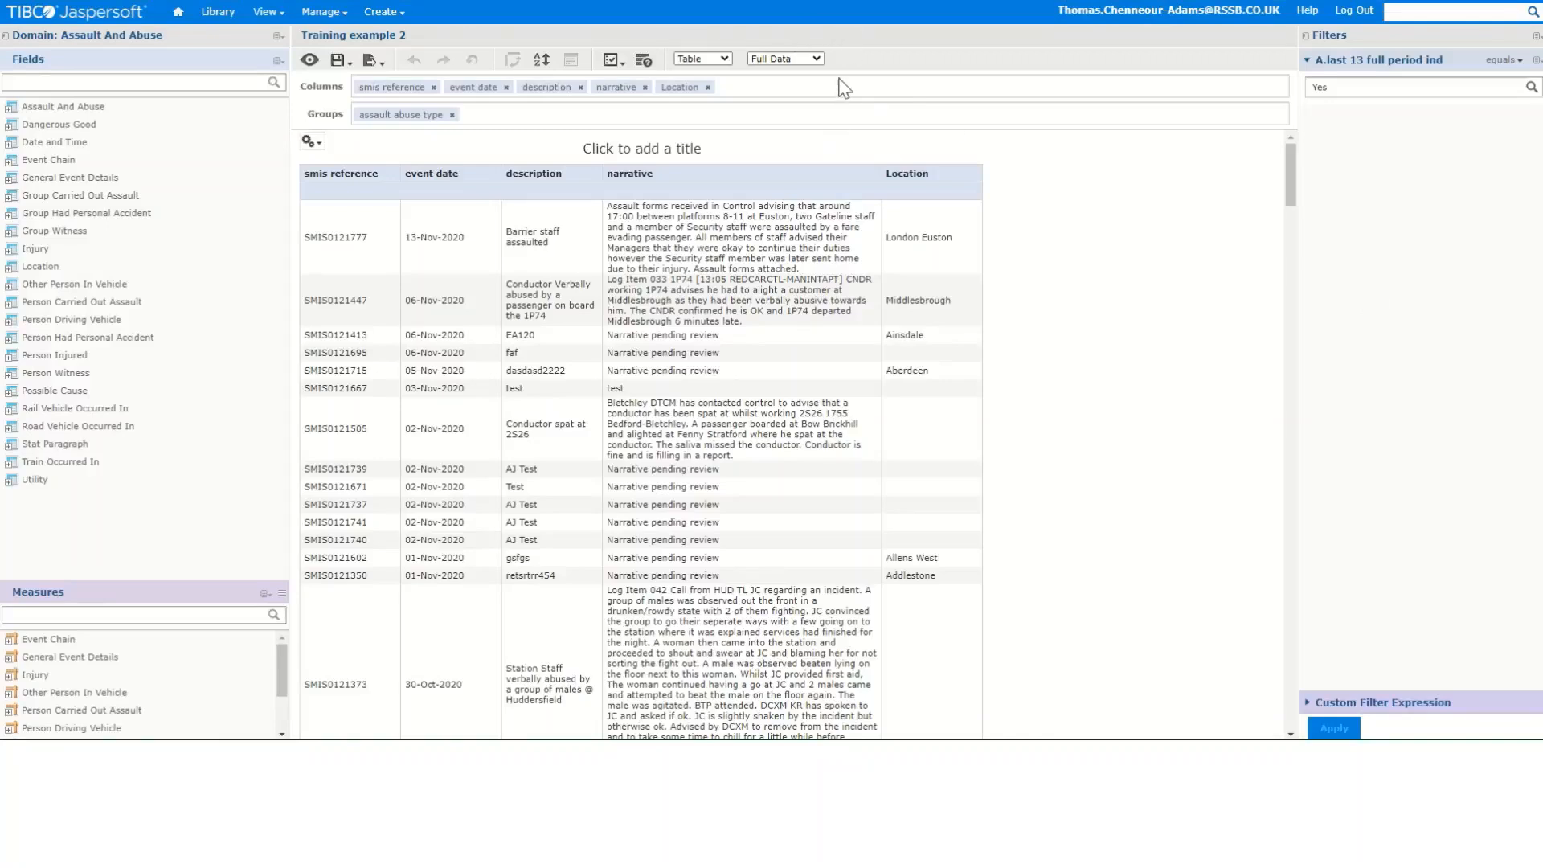
- Preview the view and browse the available export formats
click(310, 62)
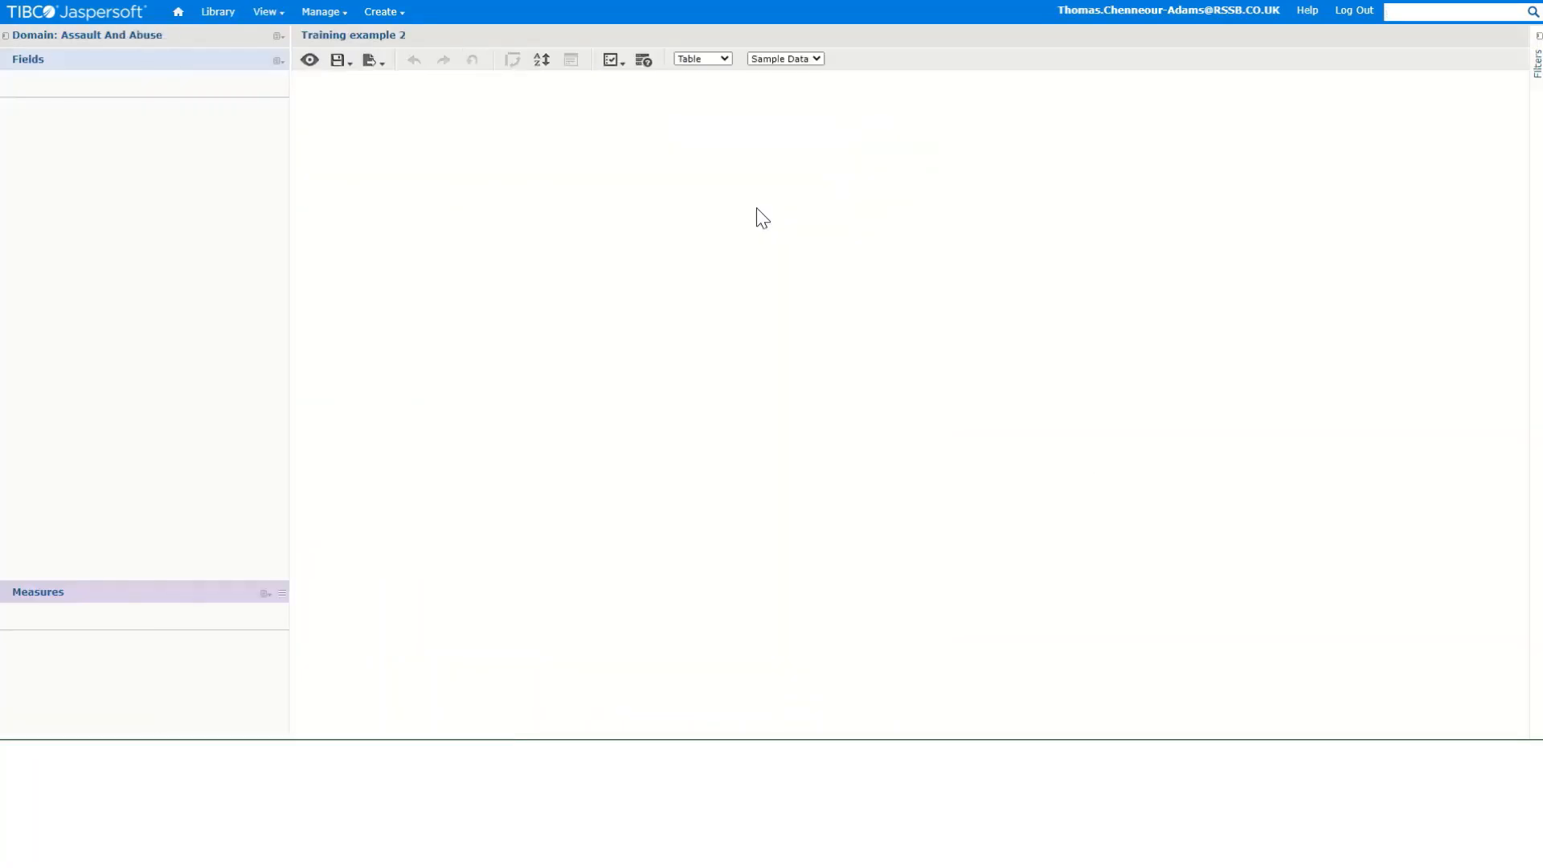
mouse_move(353, 71)
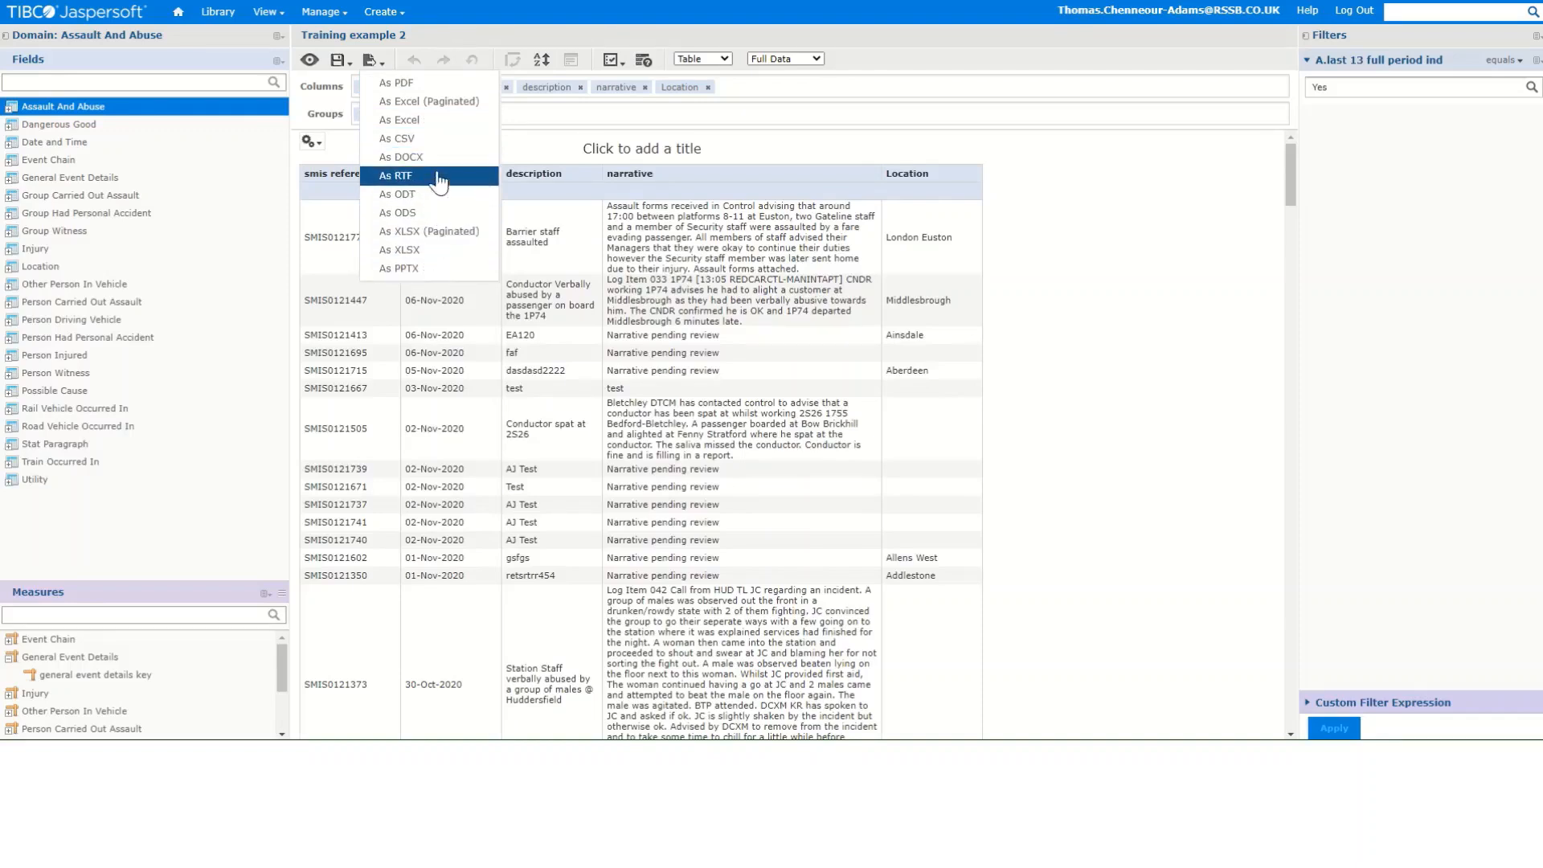
click(467, 217)
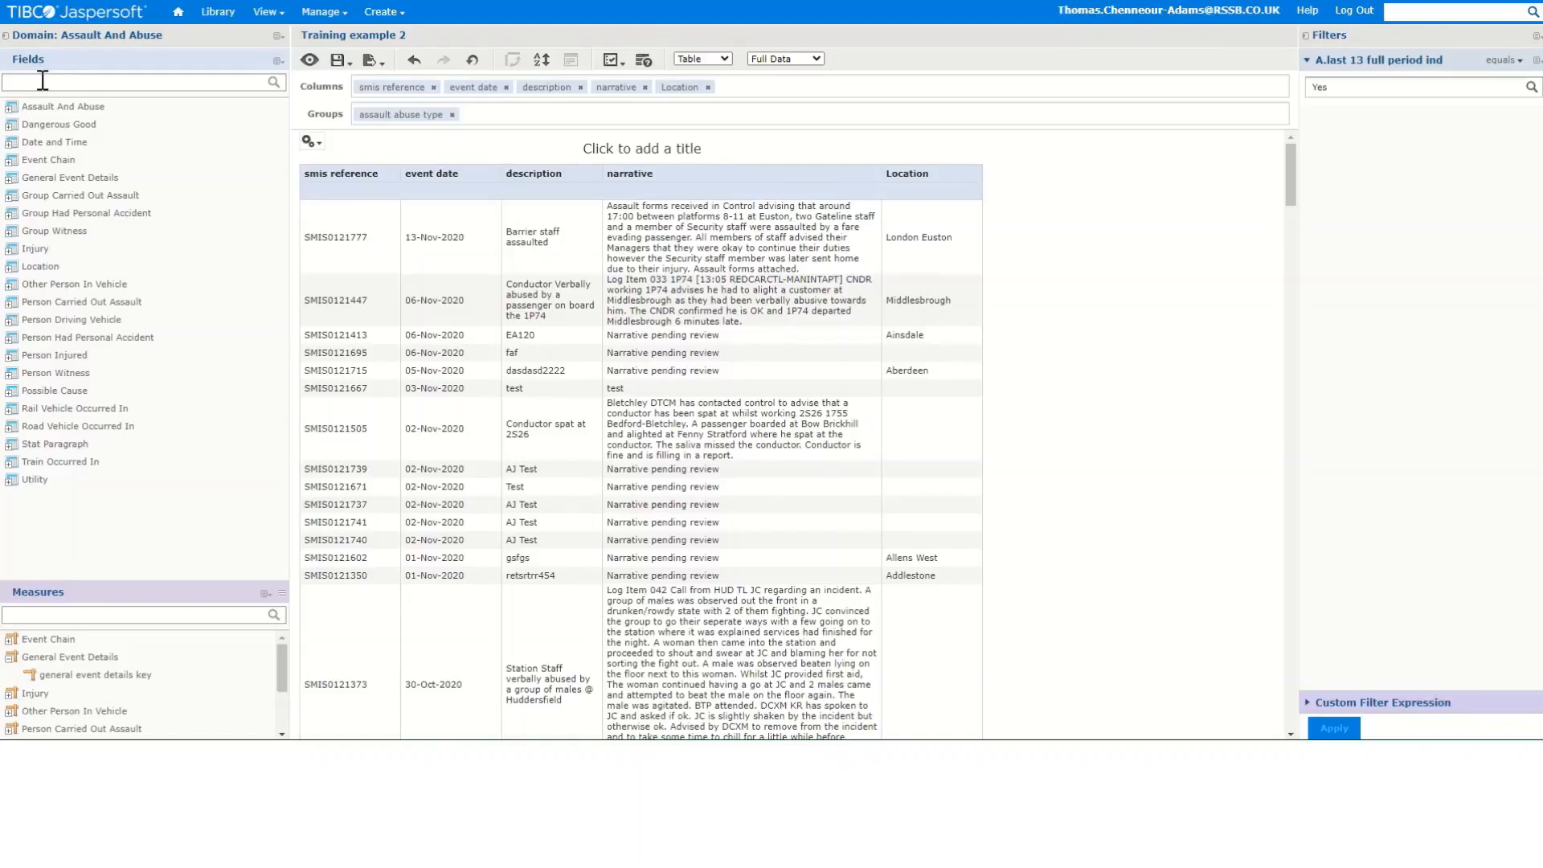
- Search the fields list for type and read the descriptions of the matching fields
text(ype)
key(Return)
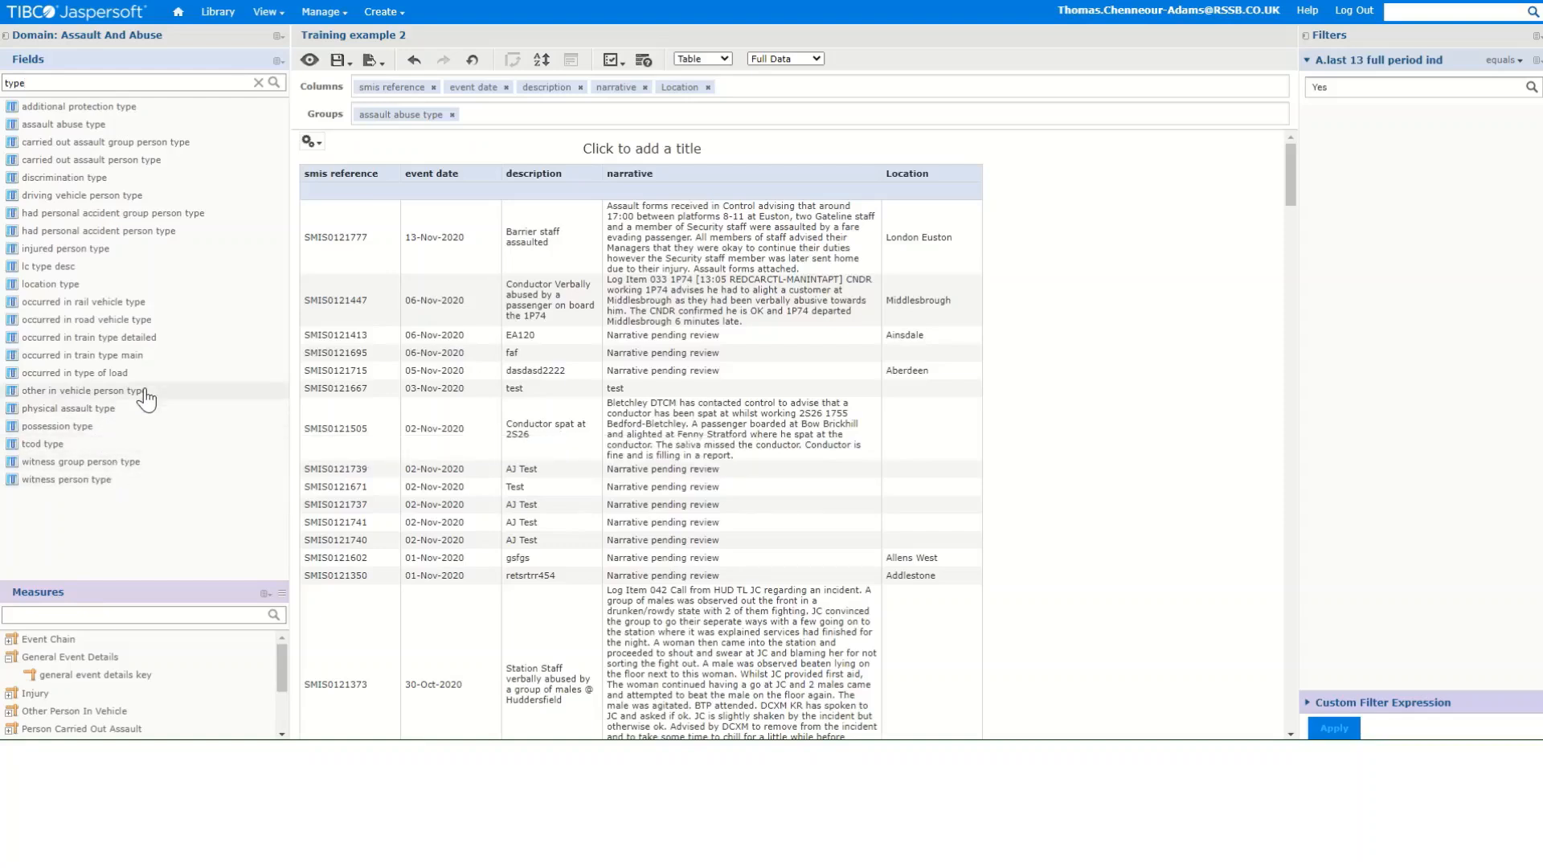
mouse_move(127, 254)
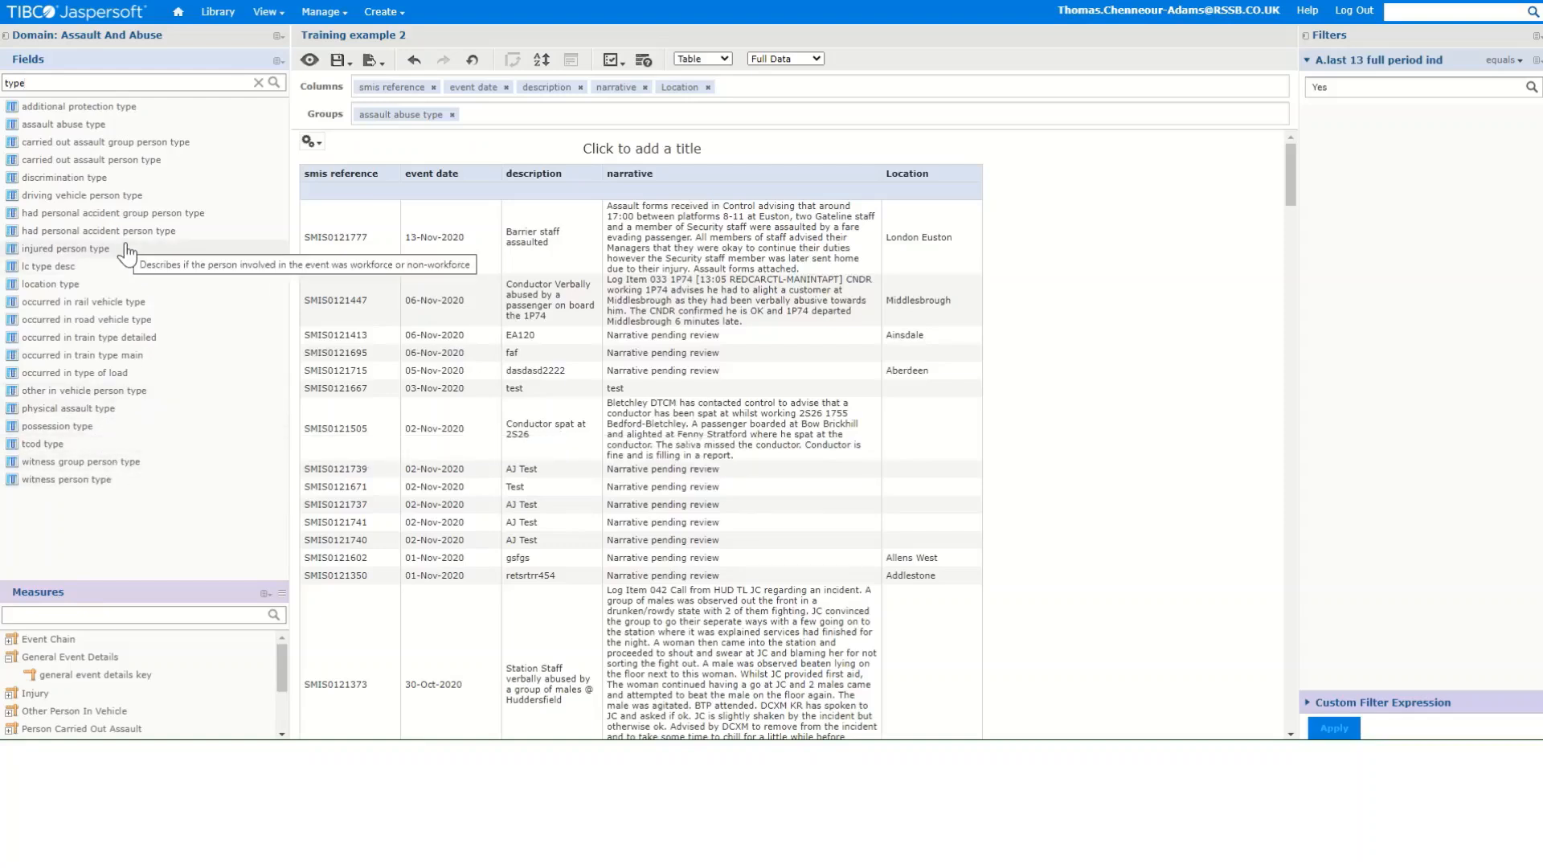
mouse_move(119, 413)
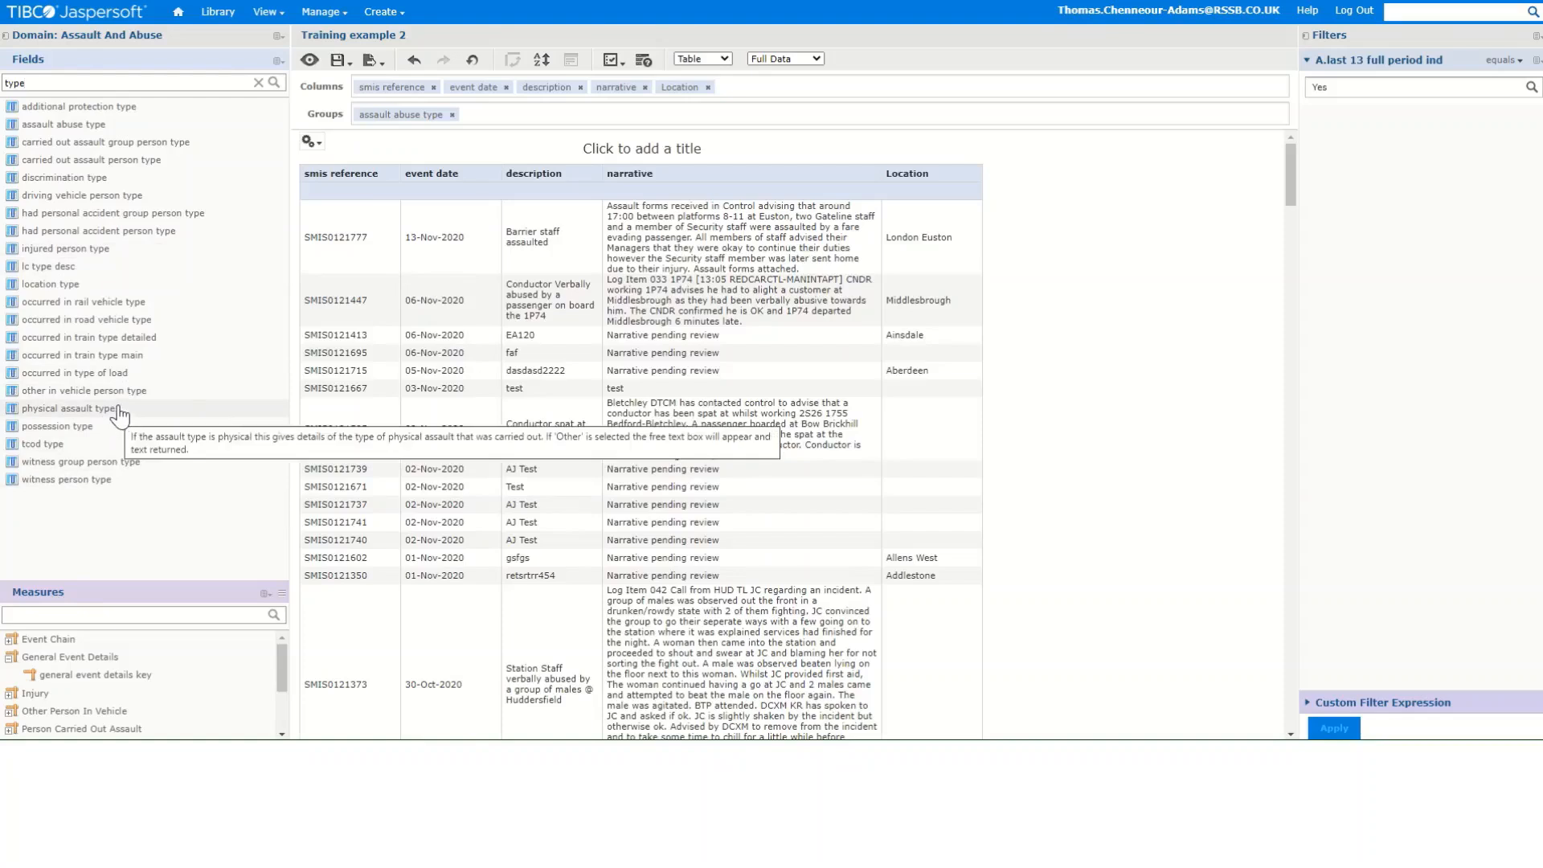
- Search the fields list for tra, browse the matches and clear the search
click(259, 85)
text(tra)
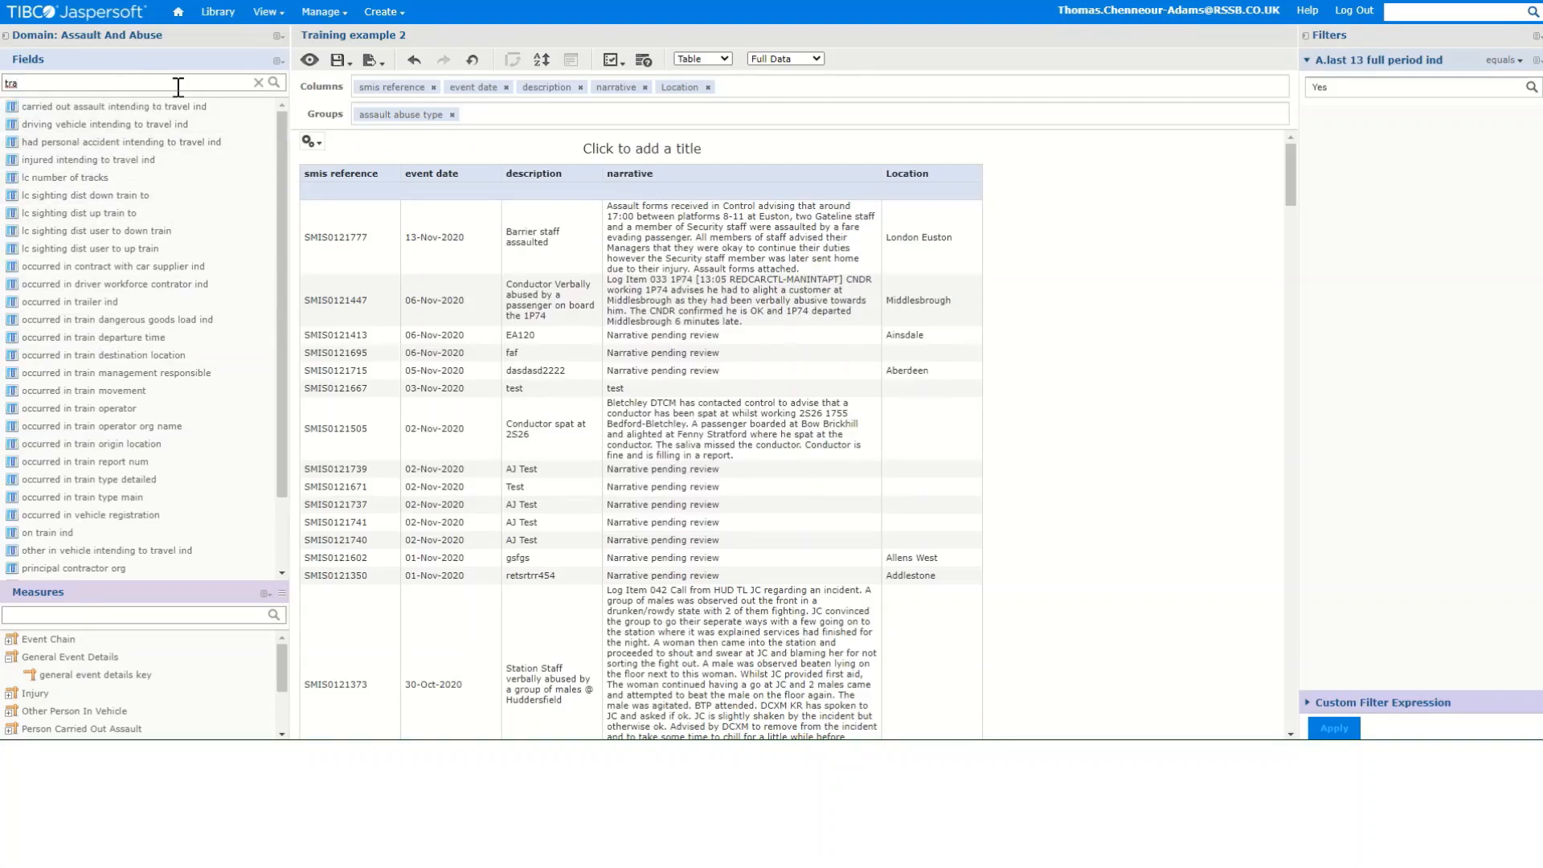
scroll(233, 238, down, 2)
scroll(239, 246, up, 2)
scroll(238, 247, up, 1)
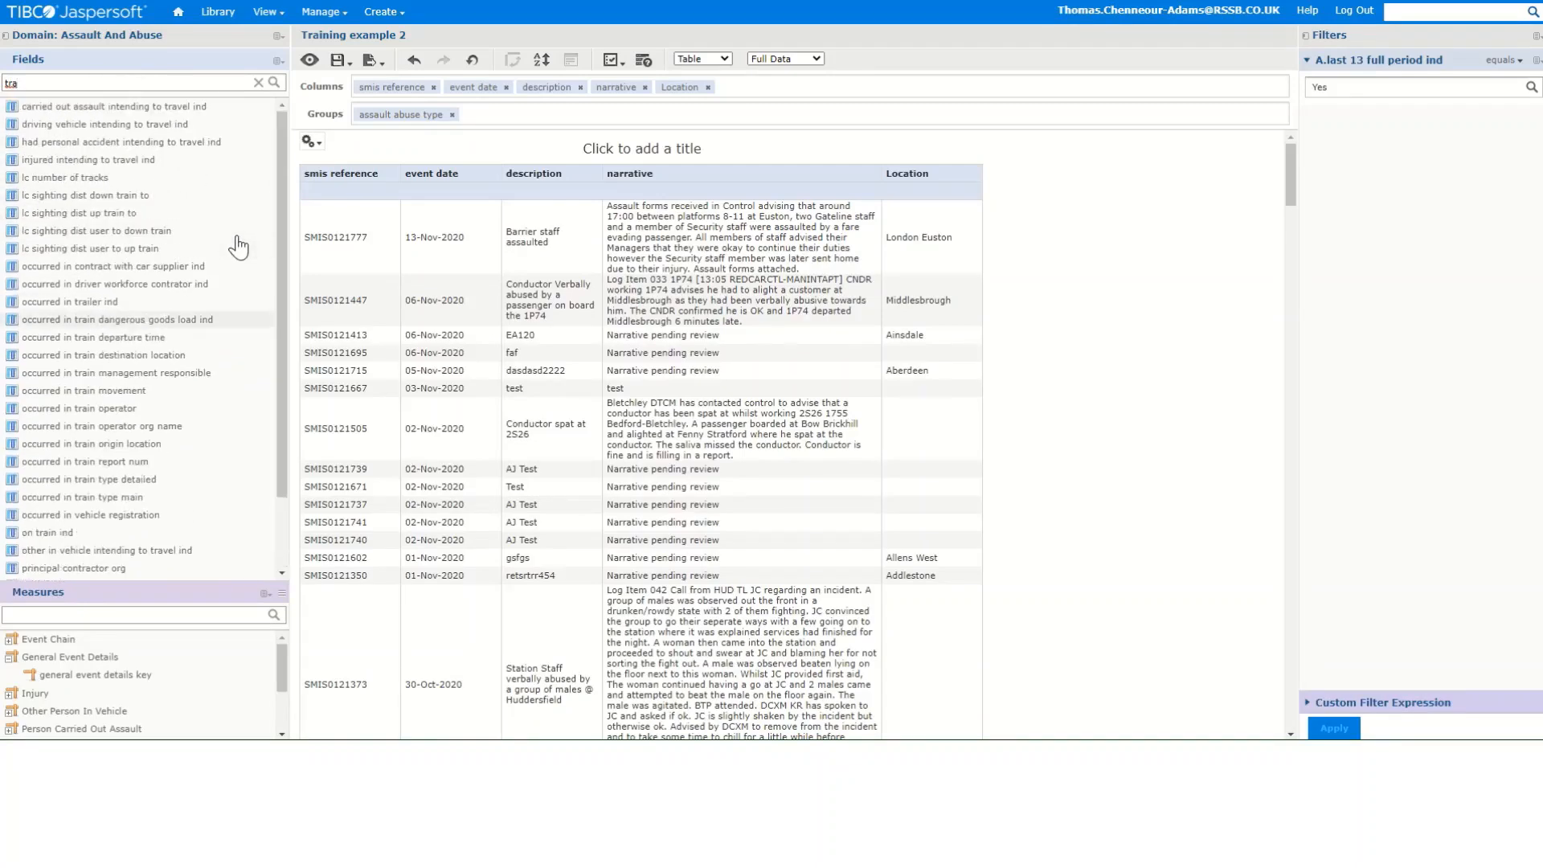
click(258, 85)
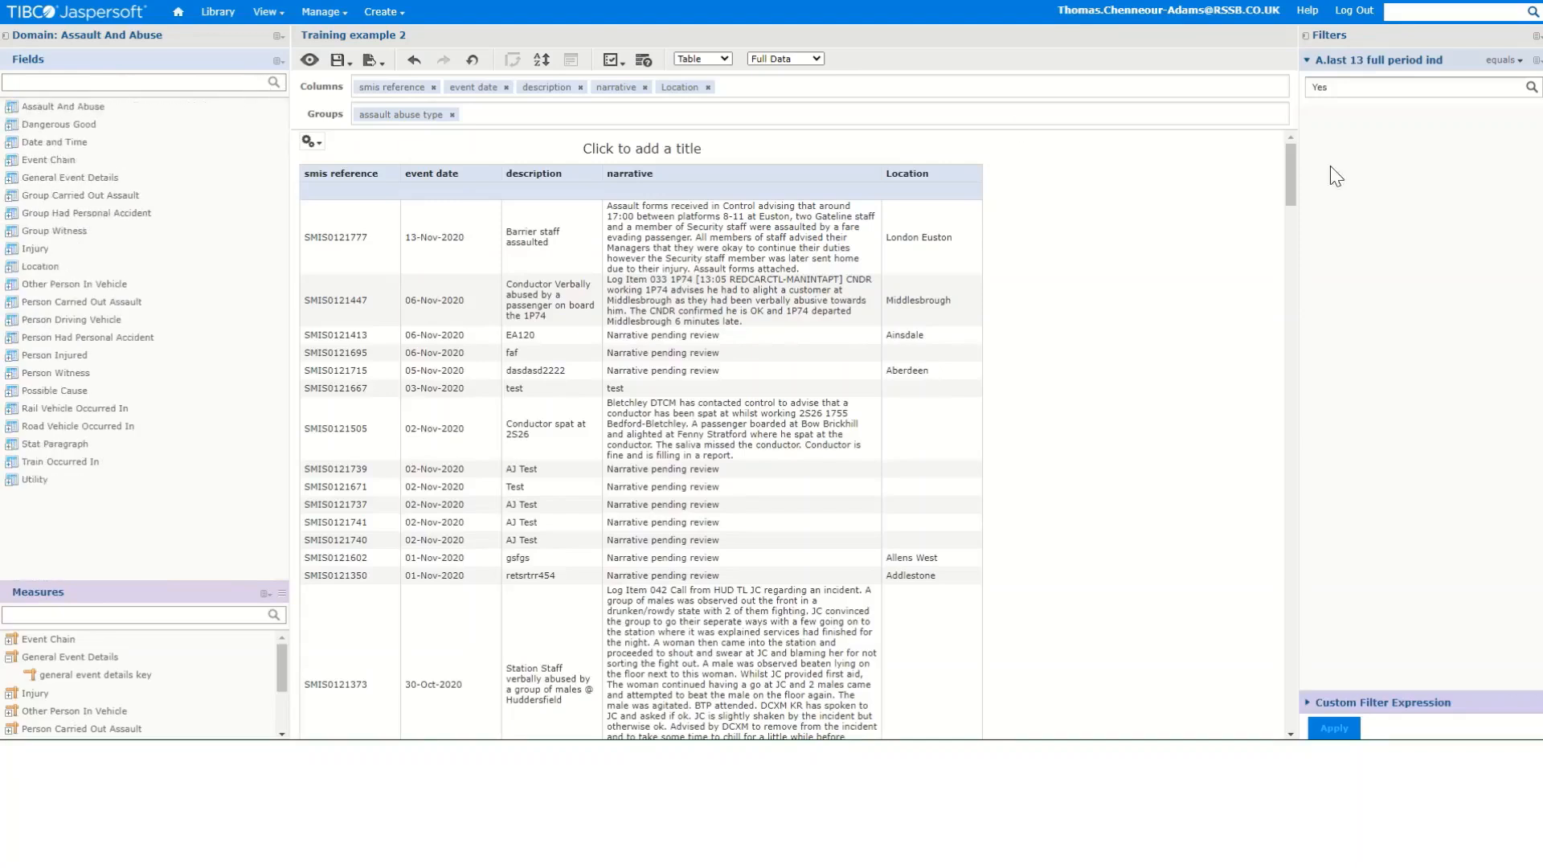